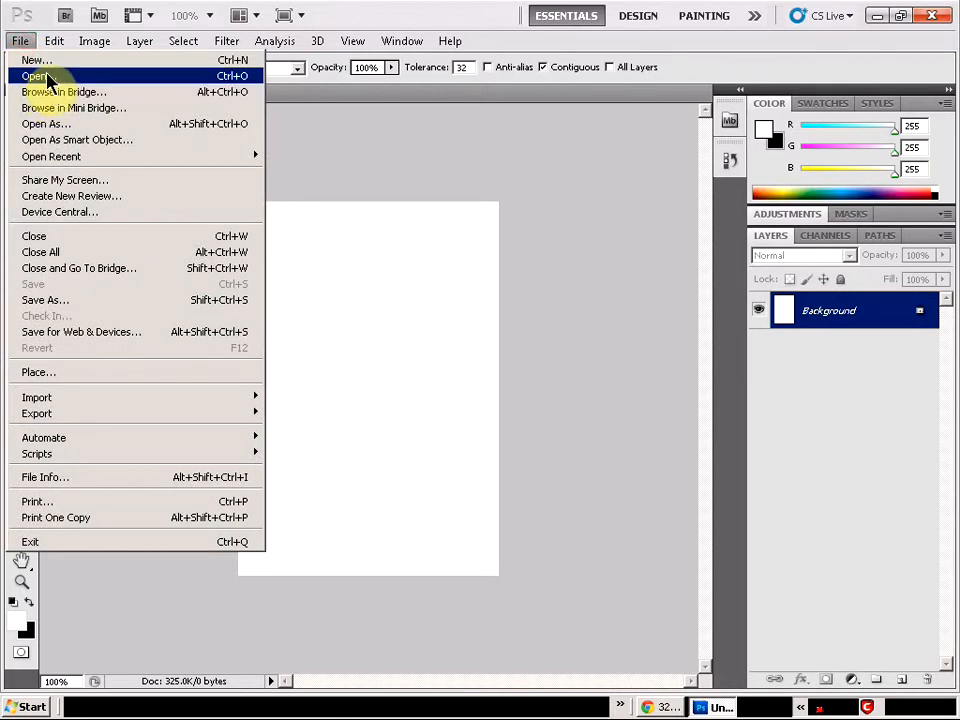
Create a new 310 × 335 pixel, 72 pixels/inch RGB document with white background and paste the copied orange image into it.
left_click(32, 61)
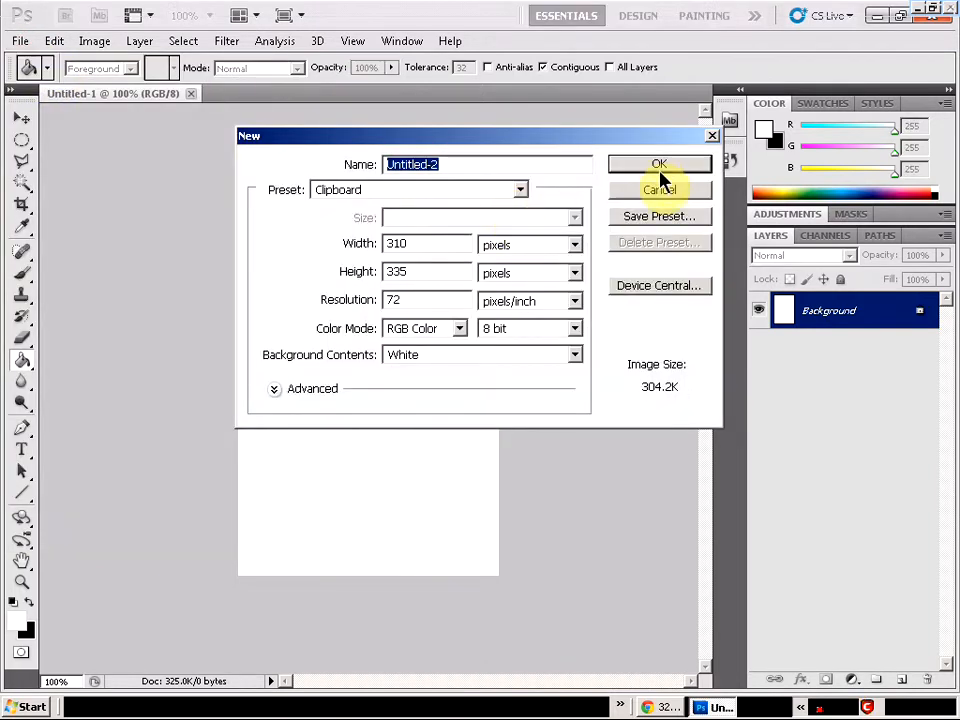
left_click(660, 175)
key("ctrl+v")
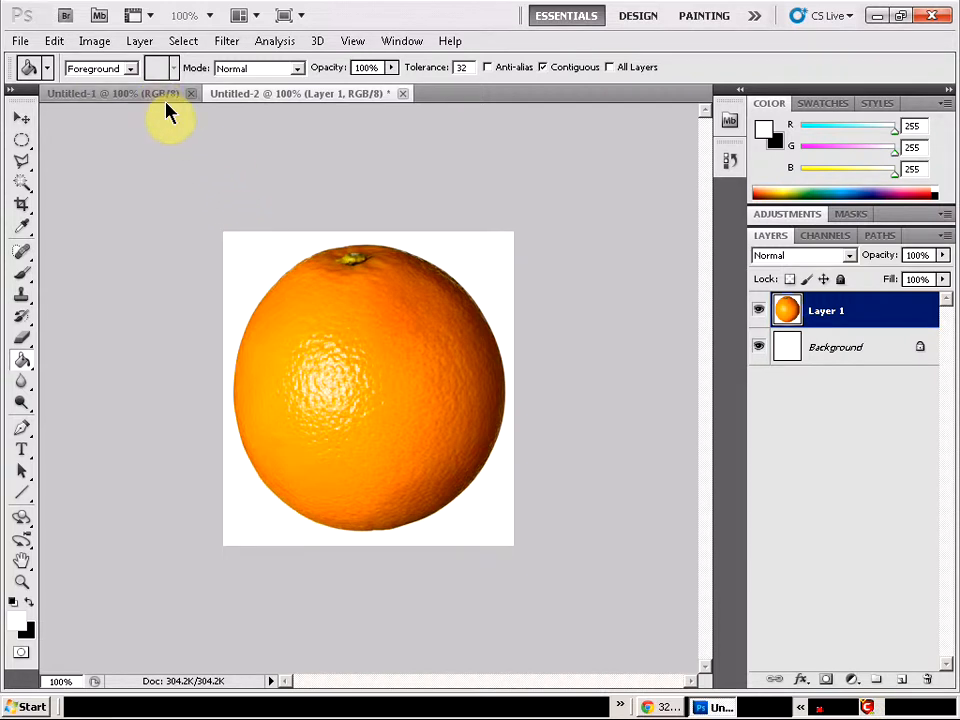
Switch to Chrome, copy the lion_roar.JPG image, and return to Photoshop.
key("alt+Tab")
left_click(776, 17)
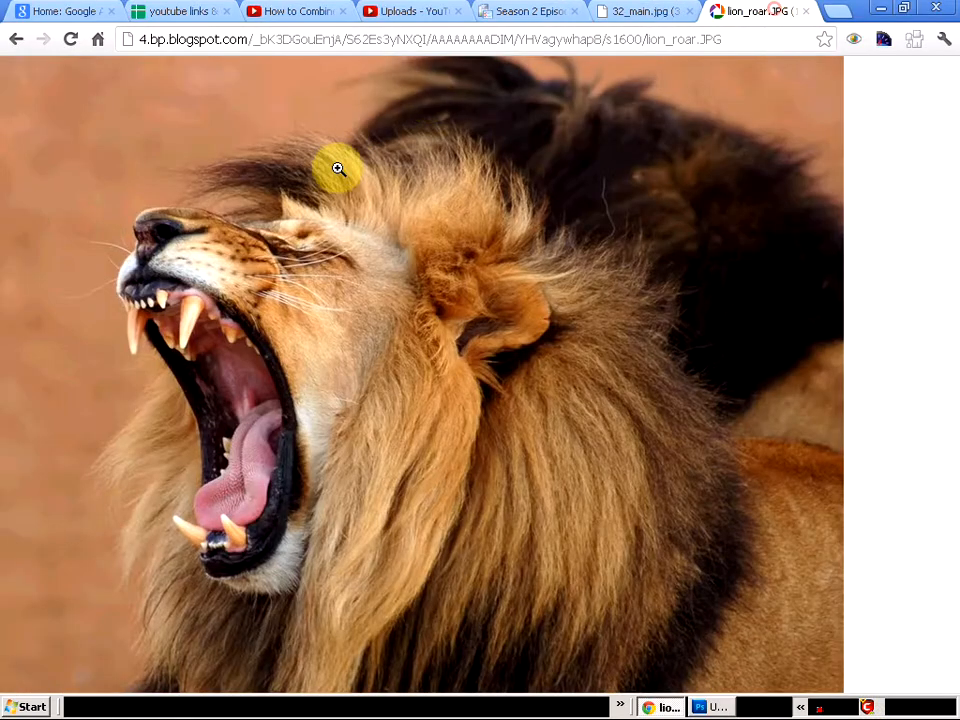
right_click(257, 372)
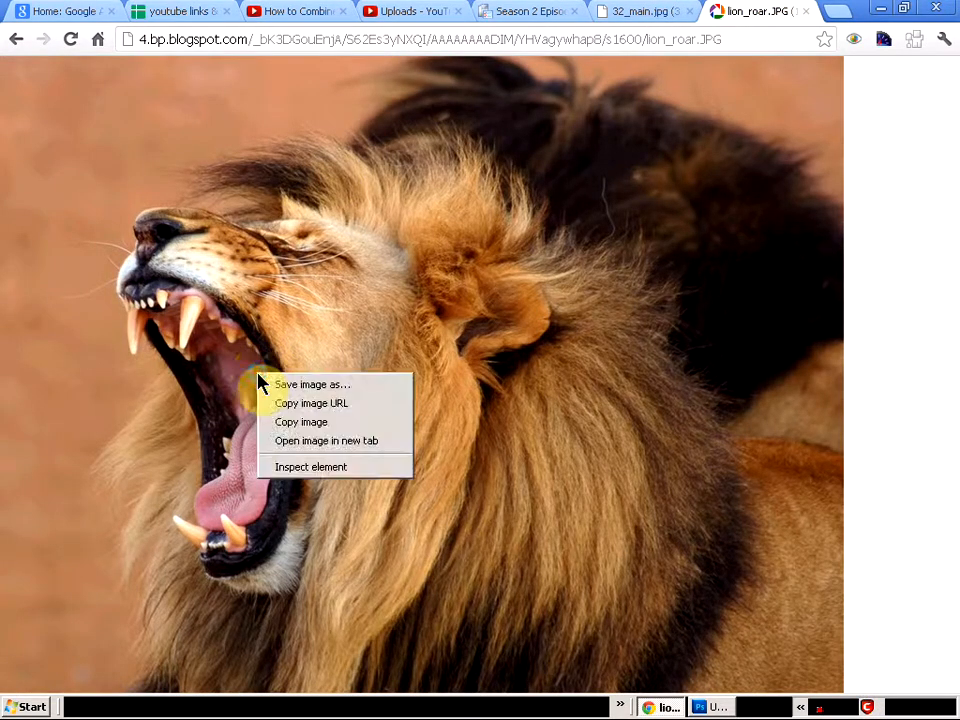
left_click(306, 422)
key("alt+Tab")
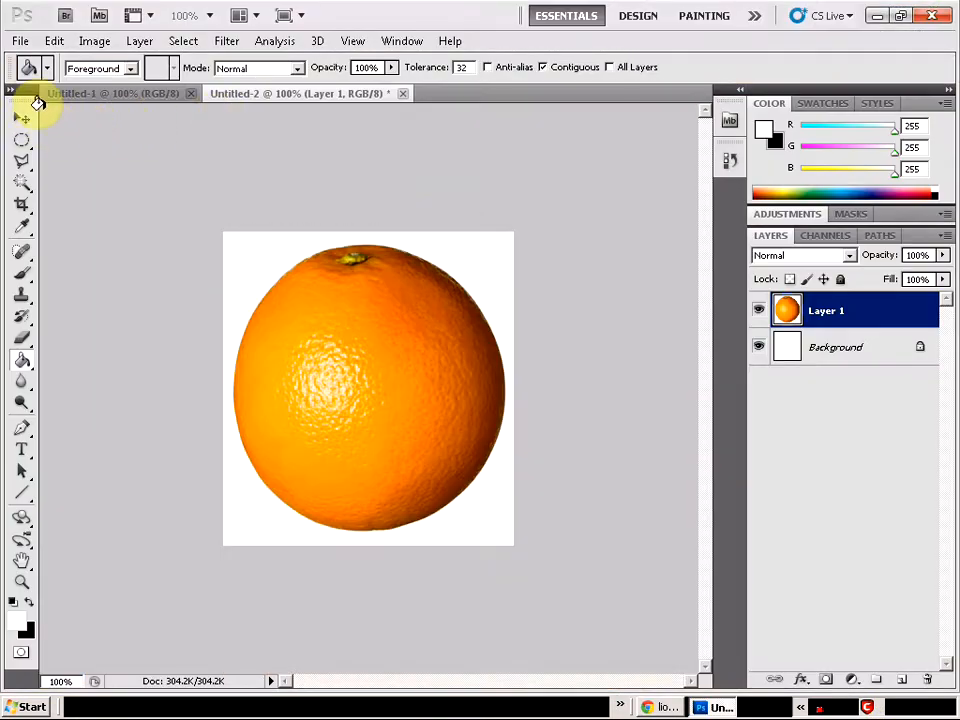
Close the blank Untitled-1 document and paste the copied lion image into a new document using the default clipboard size.
left_click(192, 92)
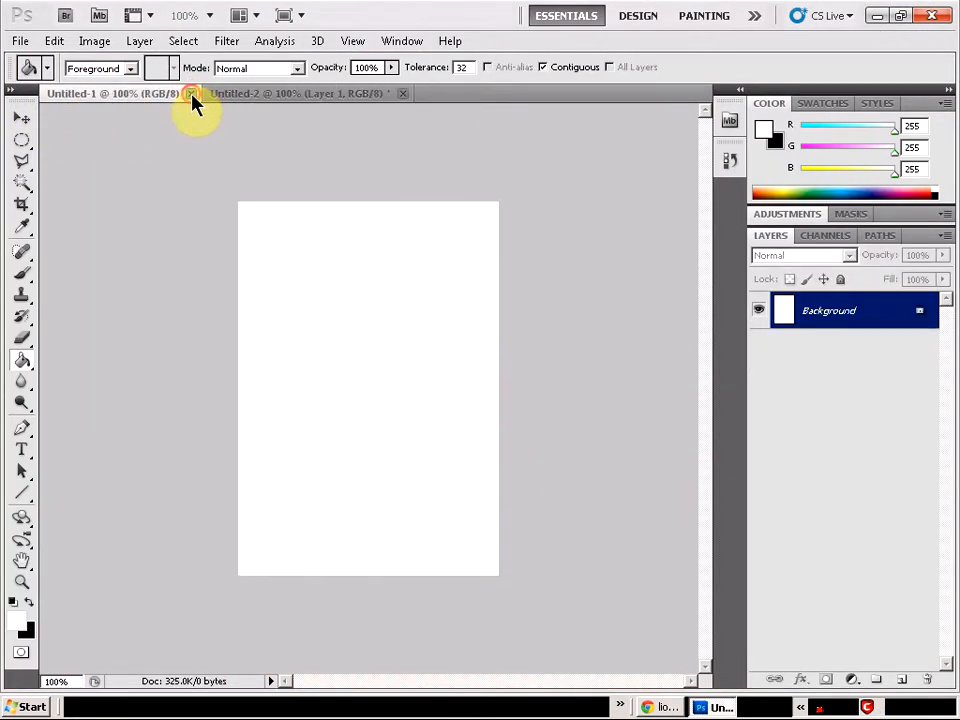
left_click(191, 93)
left_click(21, 42)
left_click(60, 56)
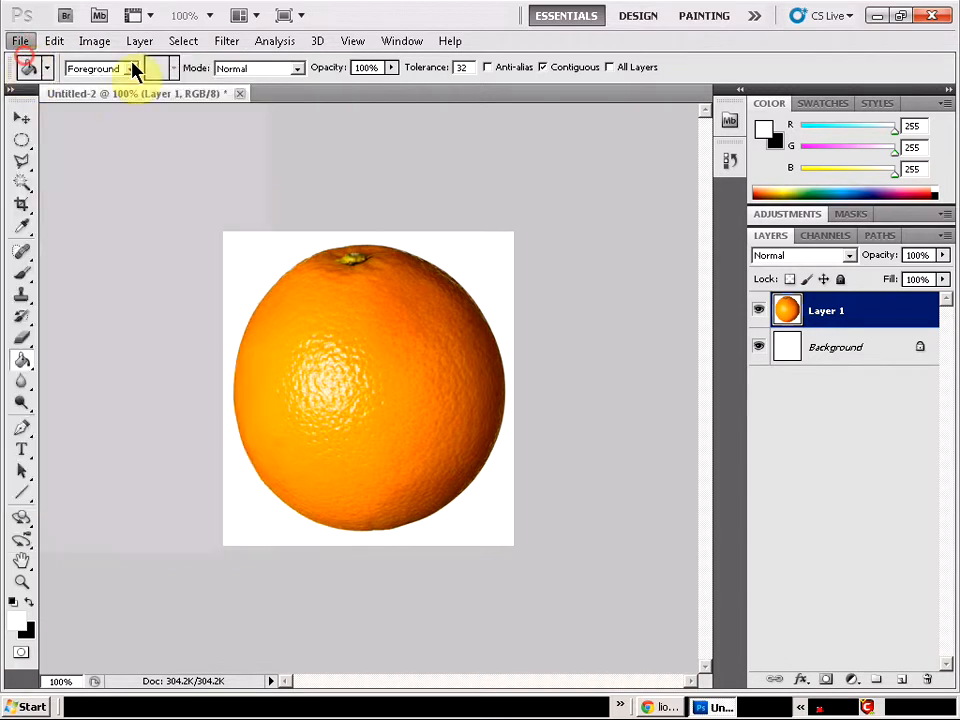
key("Return")
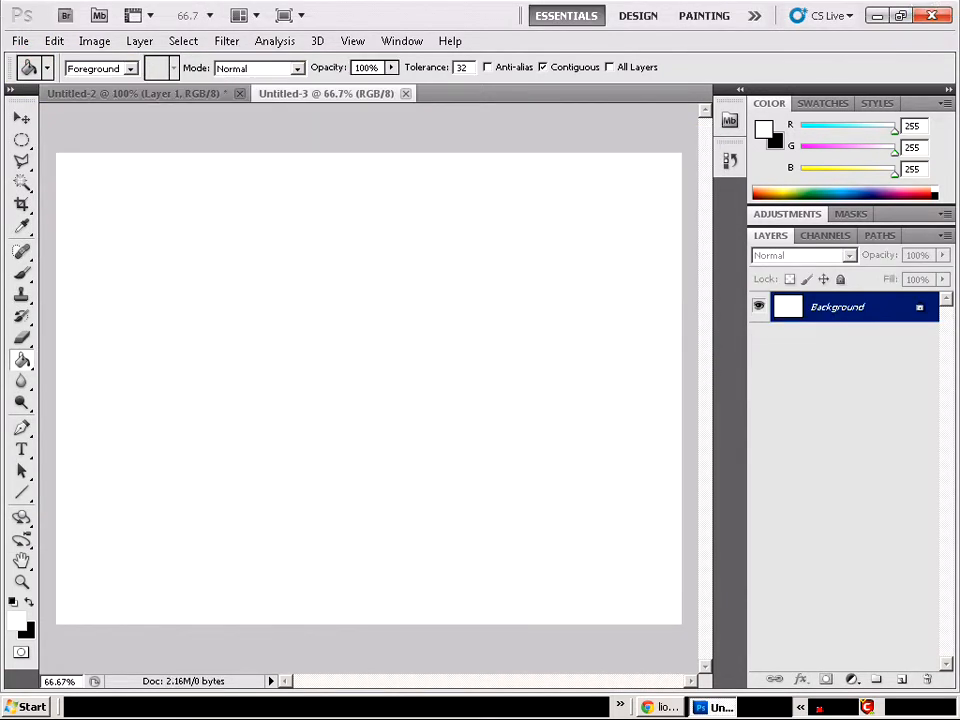
key("ctrl+v")
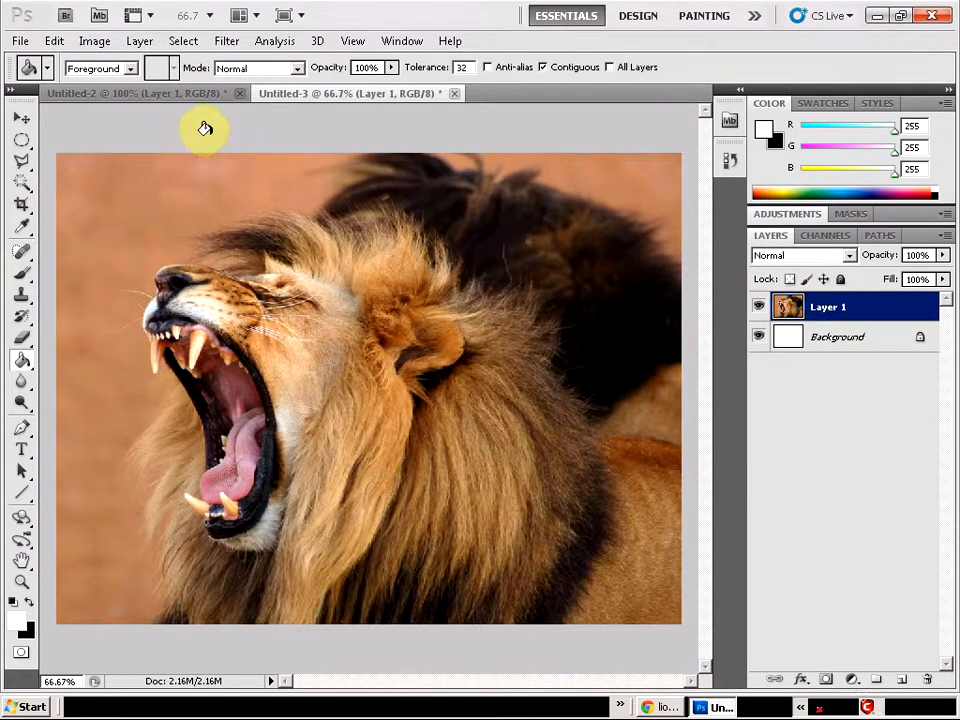
Flip the lion document's canvas horizontally.
left_click(113, 47)
mouse_move(139, 42)
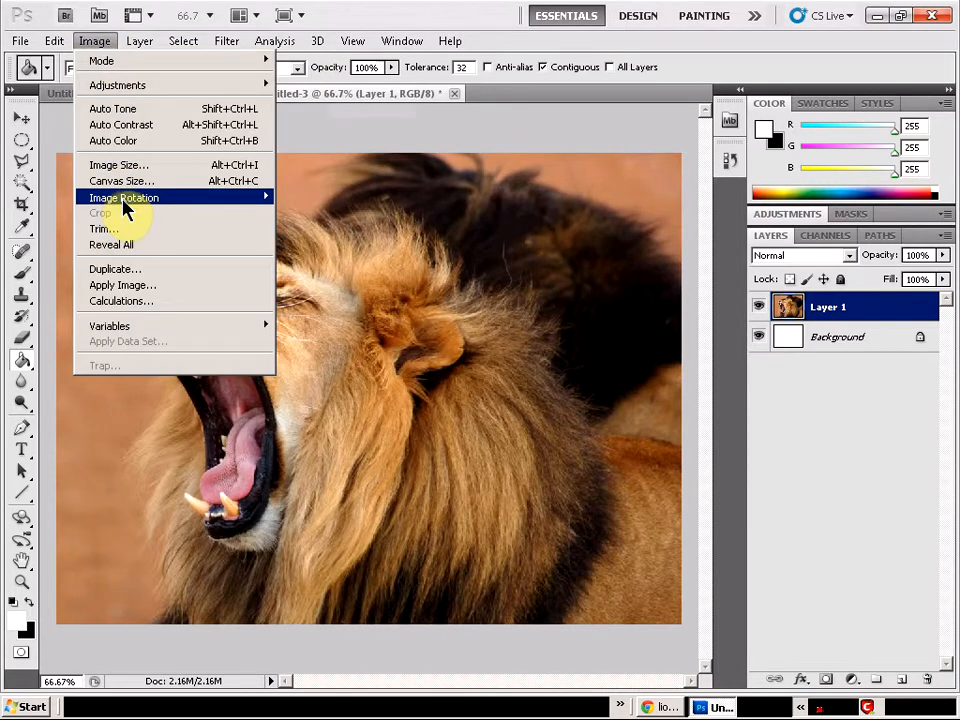
mouse_move(265, 205)
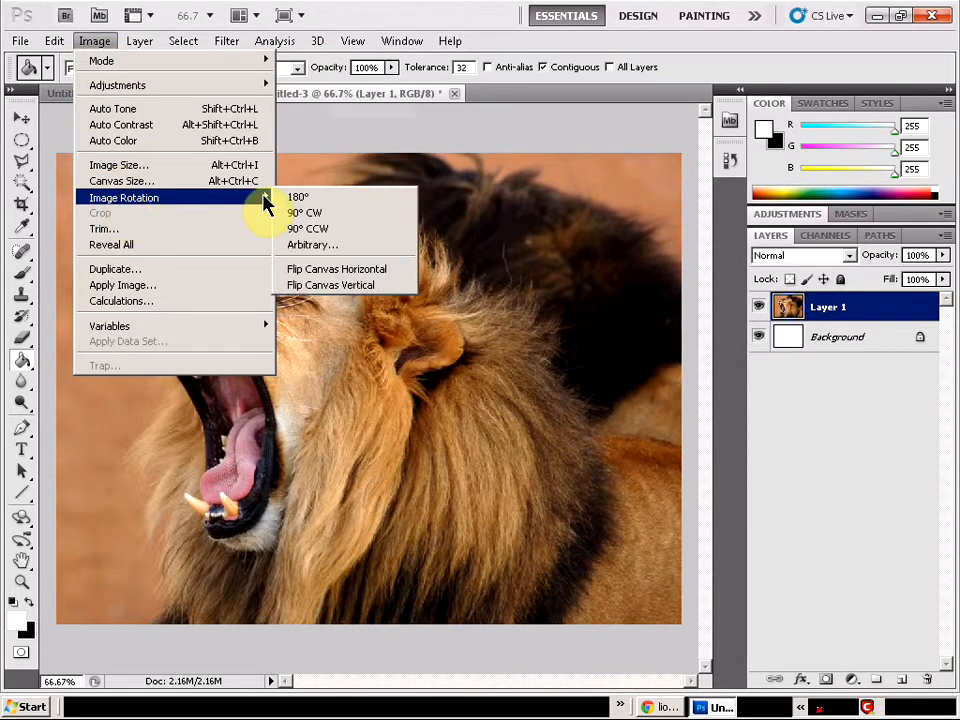
left_click(336, 269)
Cut a rectangular area around the lion's open mouth and paste it into the orange document, Untitled-2.
left_click(24, 141)
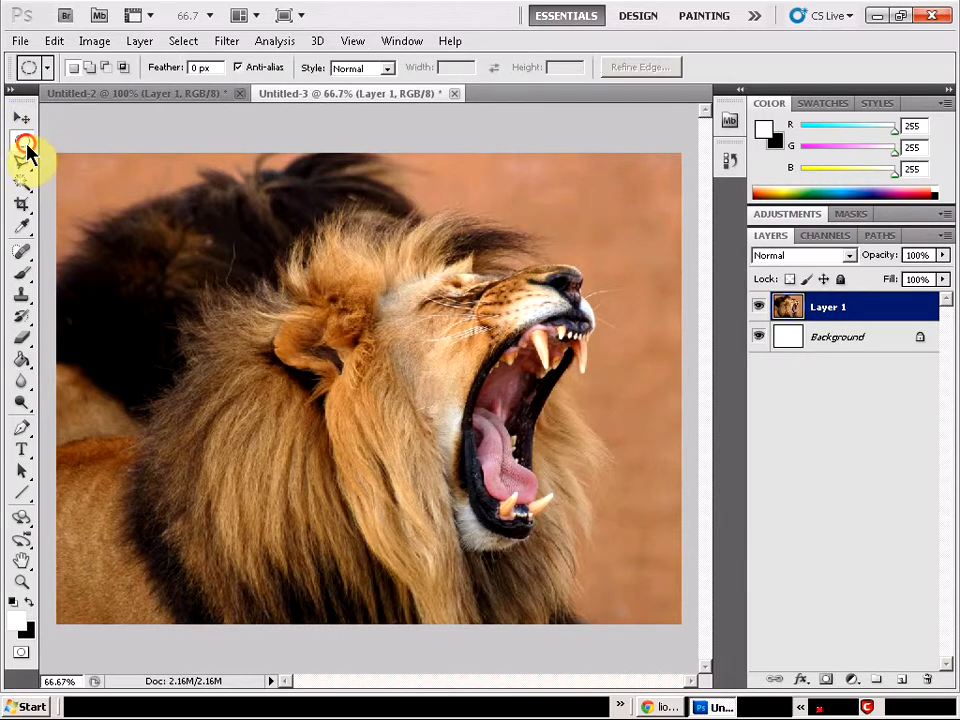
left_click(66, 140)
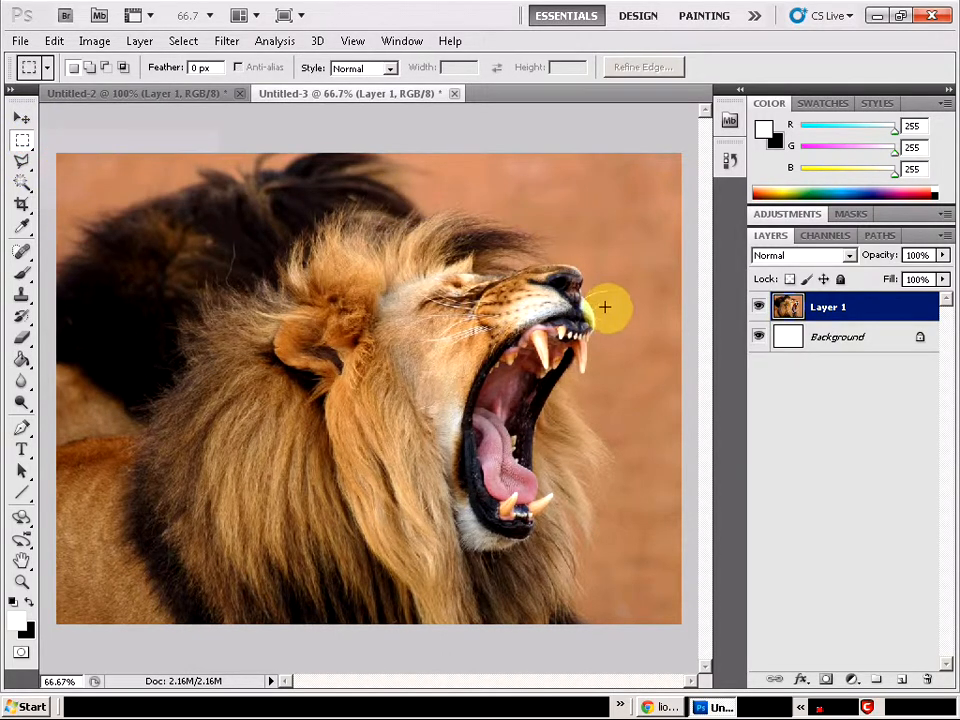
left_click_drag(430, 300, 609, 547)
key("ctrl+x")
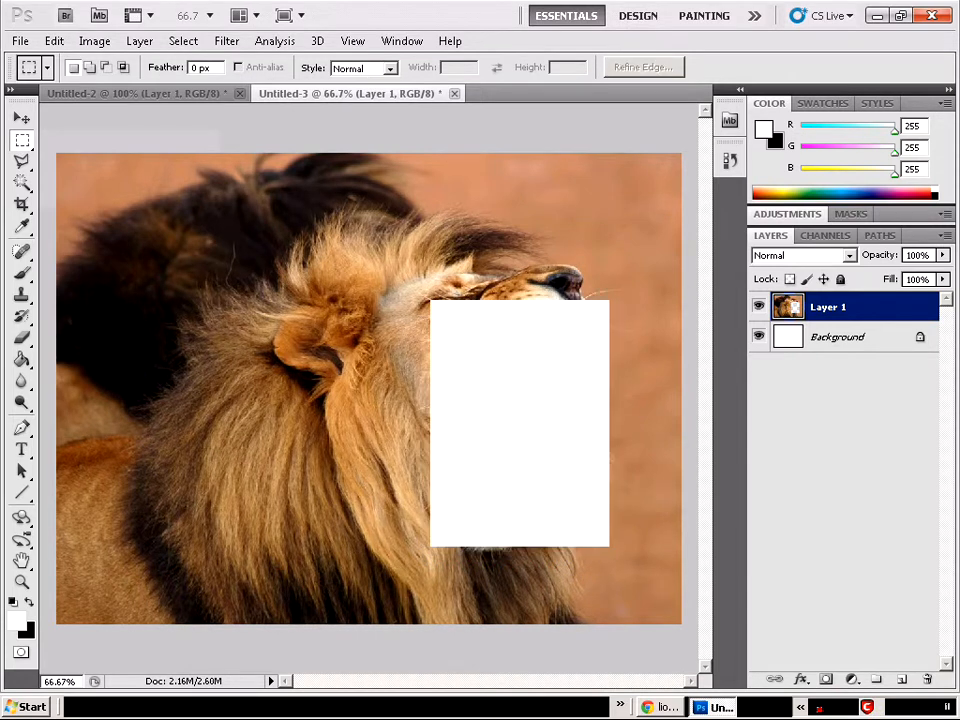
left_click(157, 100)
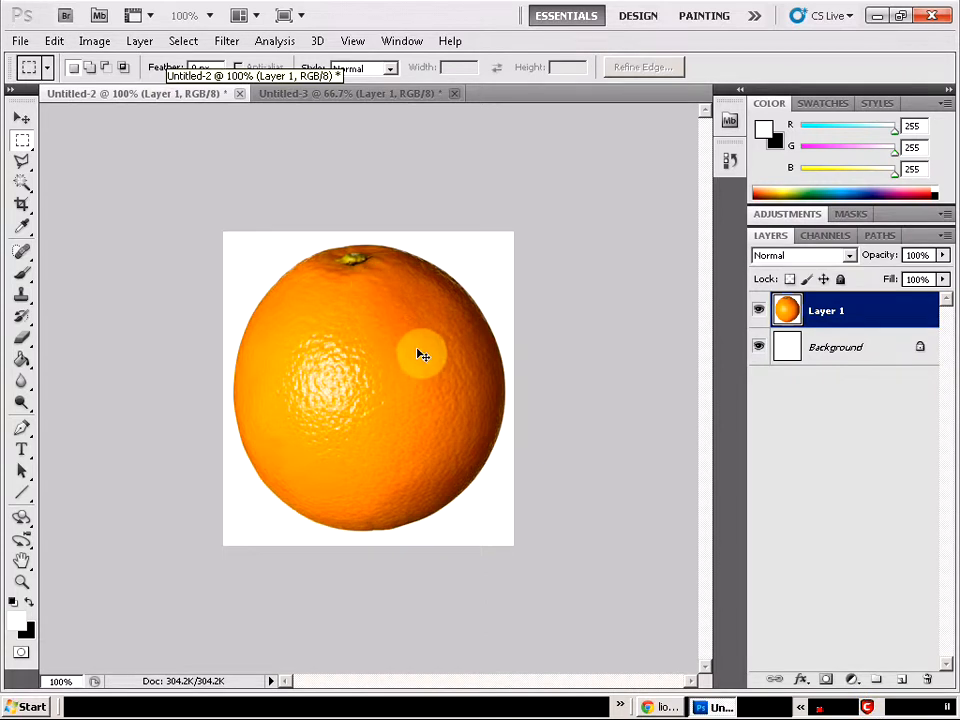
key("ctrl+v")
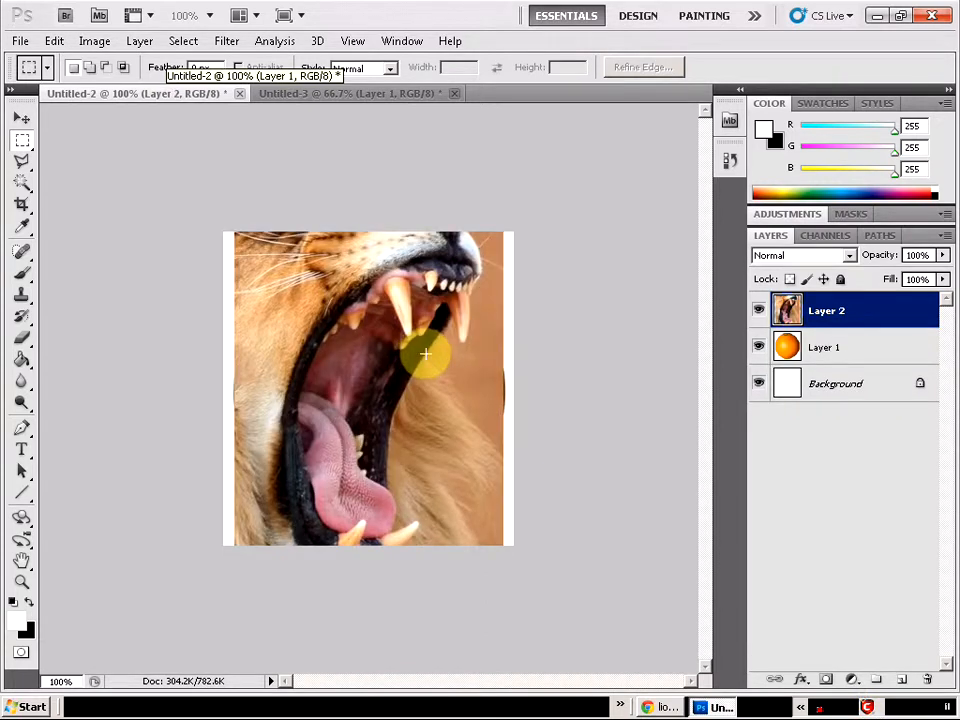
Delete the white Background layer from the orange document.
left_click(23, 121)
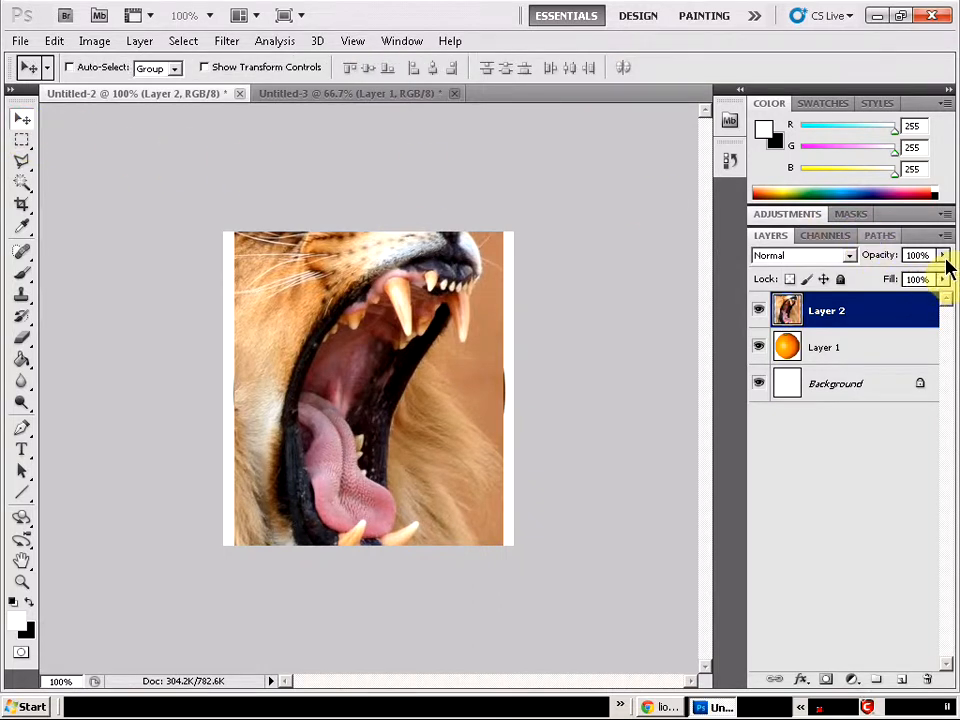
left_click(879, 388)
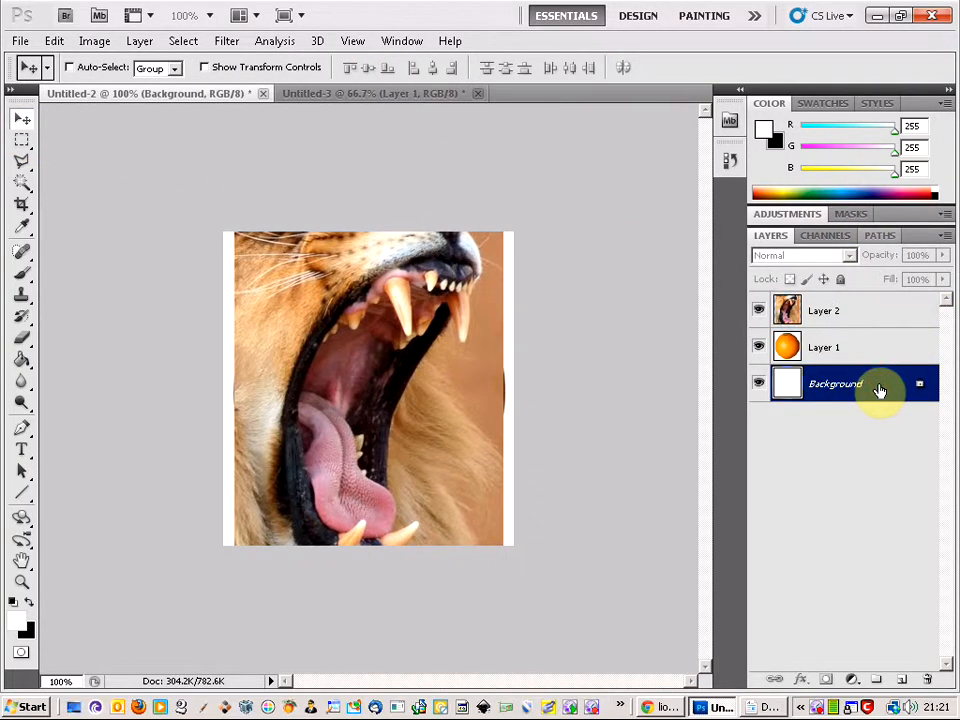
left_click(928, 683)
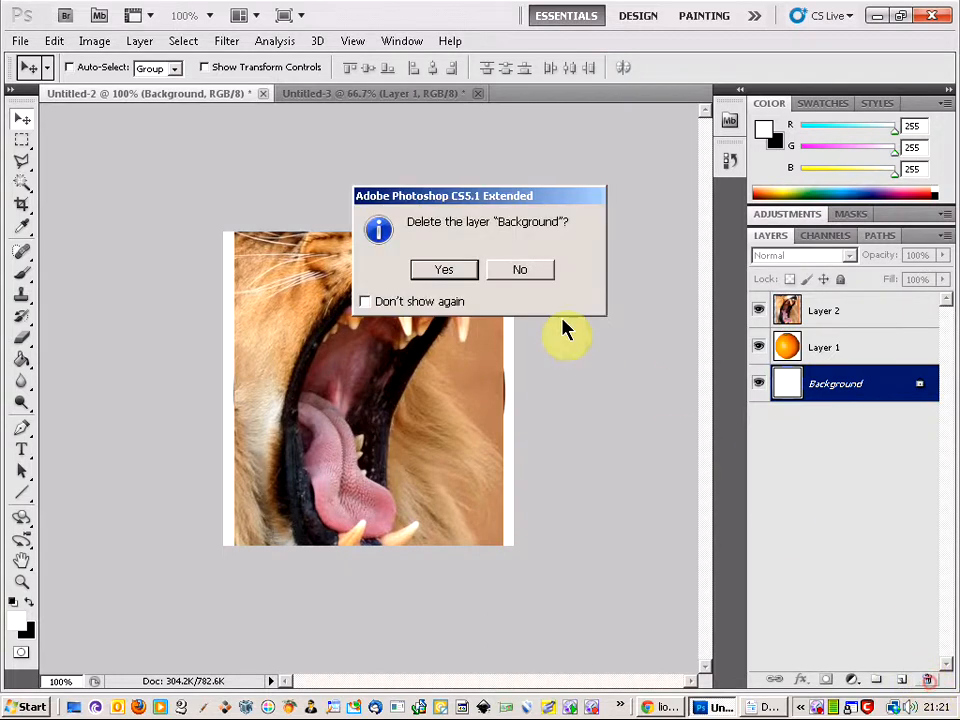
left_click(448, 276)
Reduce the opacity of the lion's mouth layer, Layer 2, to 51%.
left_click(900, 297)
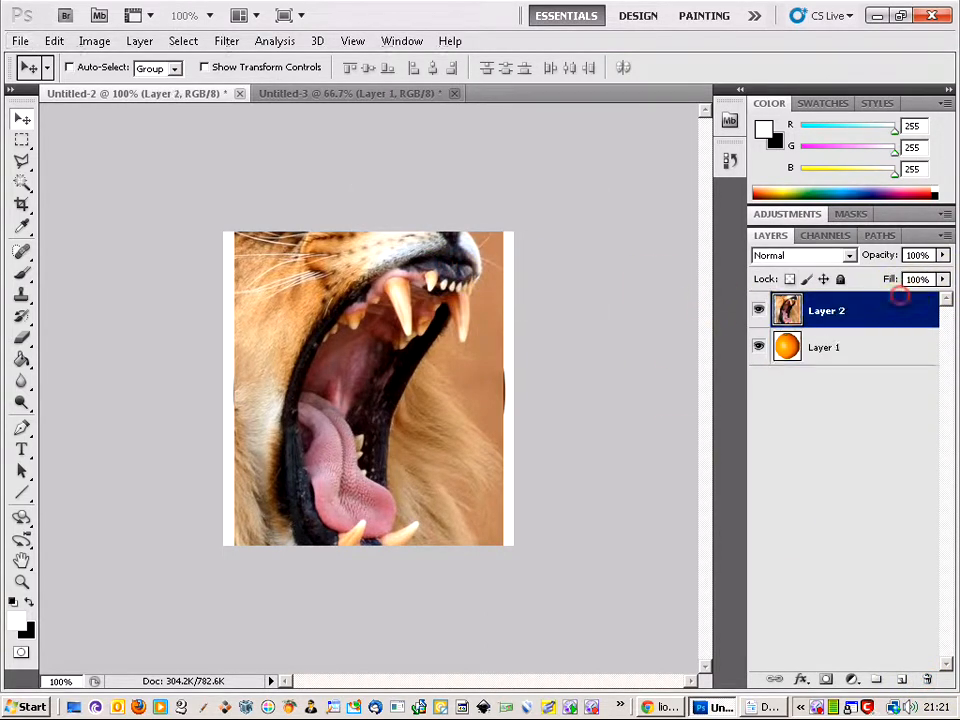
left_click(943, 256)
left_click_drag(940, 278, 900, 280)
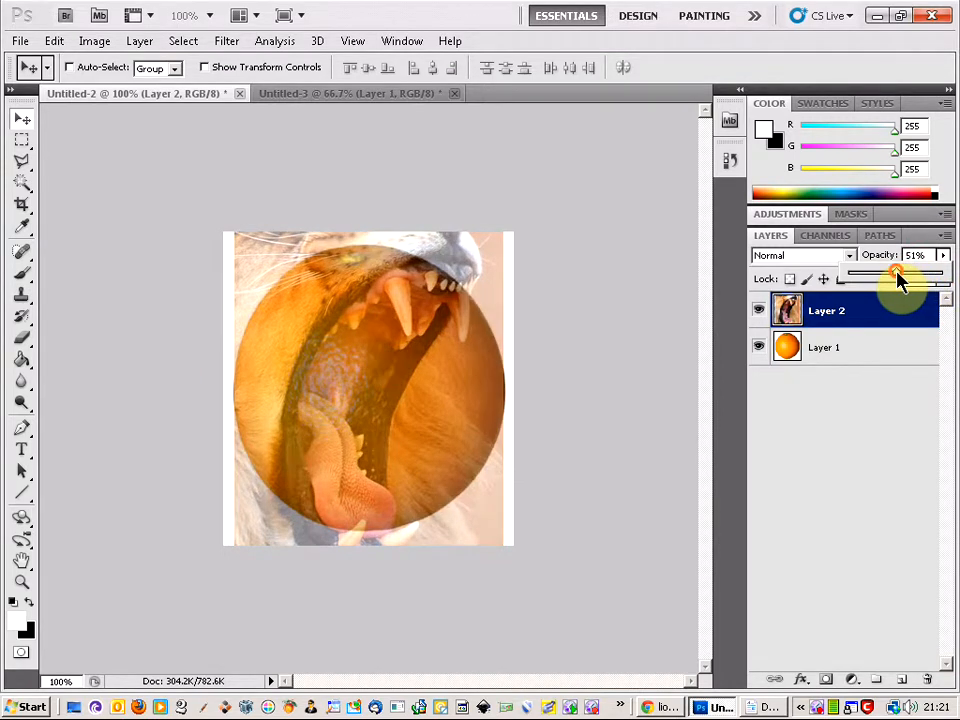
Rename Layer 1 as "orange" and Layer 2 as "lion mouth".
right_click(866, 347)
left_click(773, 327)
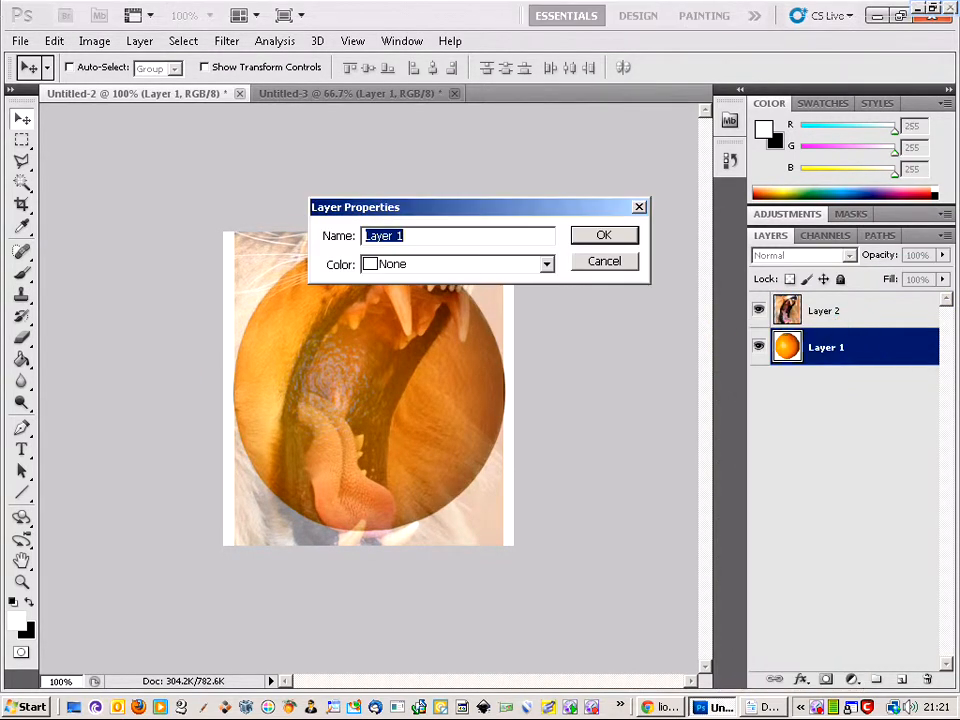
type("orange")
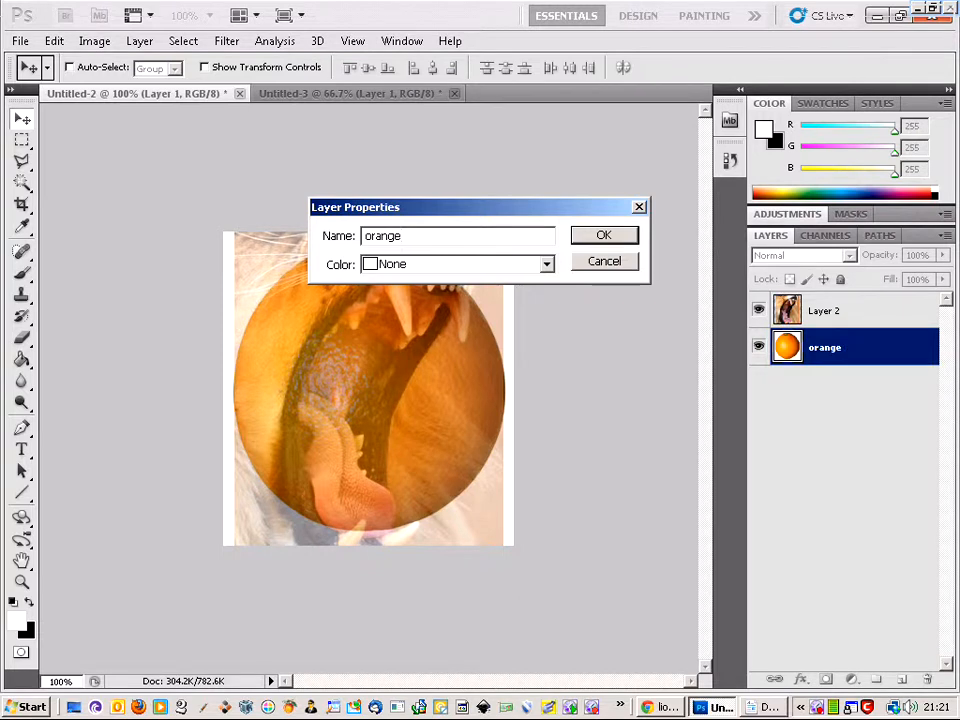
key("Return")
right_click(840, 311)
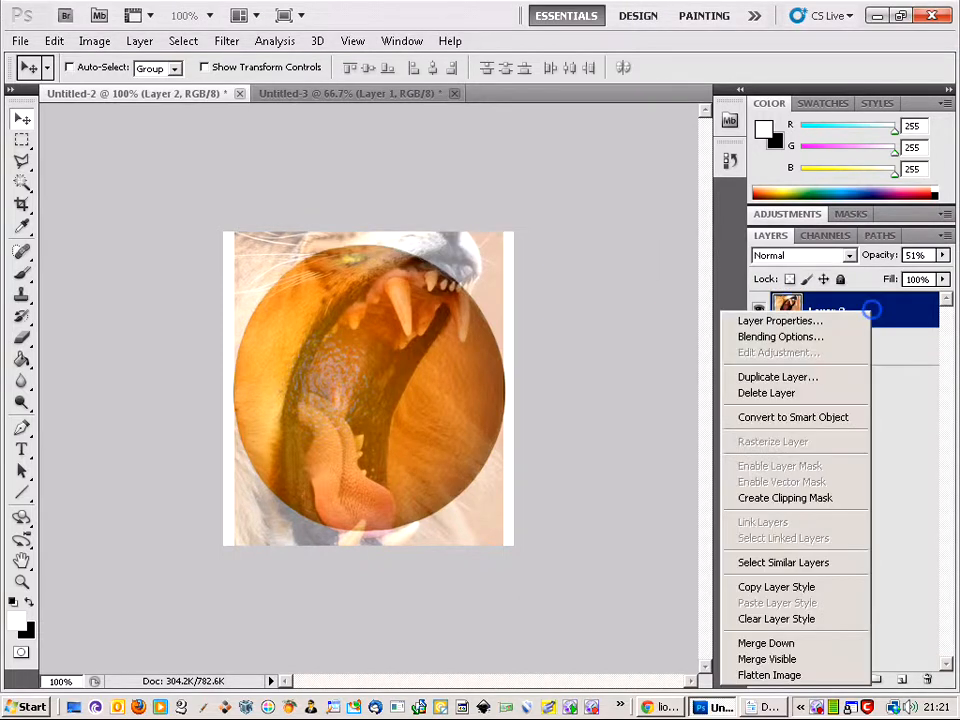
left_click(840, 318)
type("lion mouth")
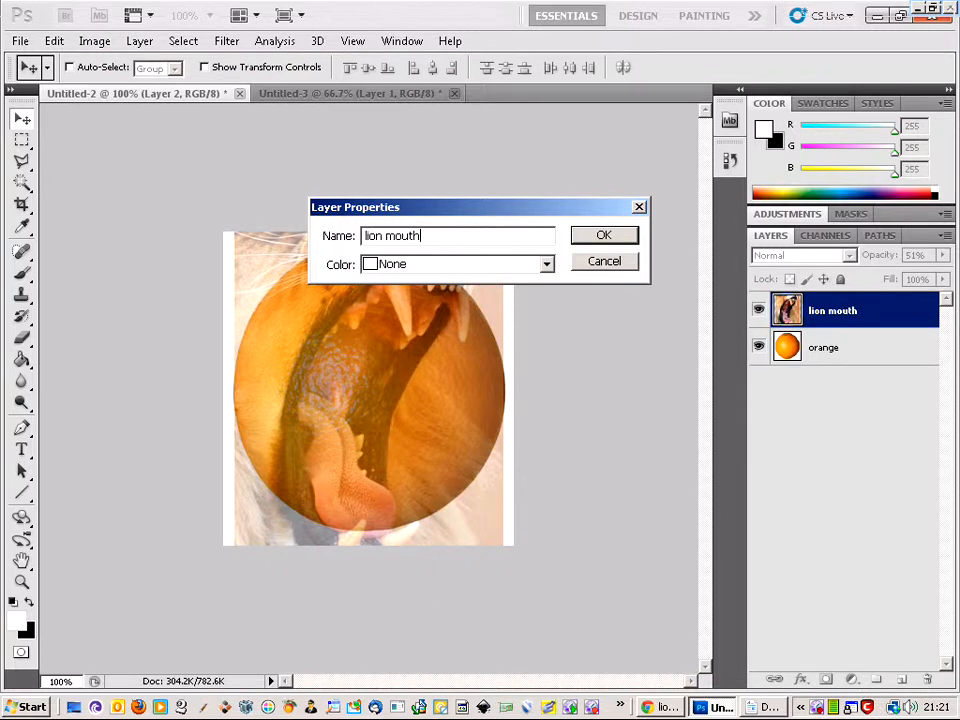
key("Return")
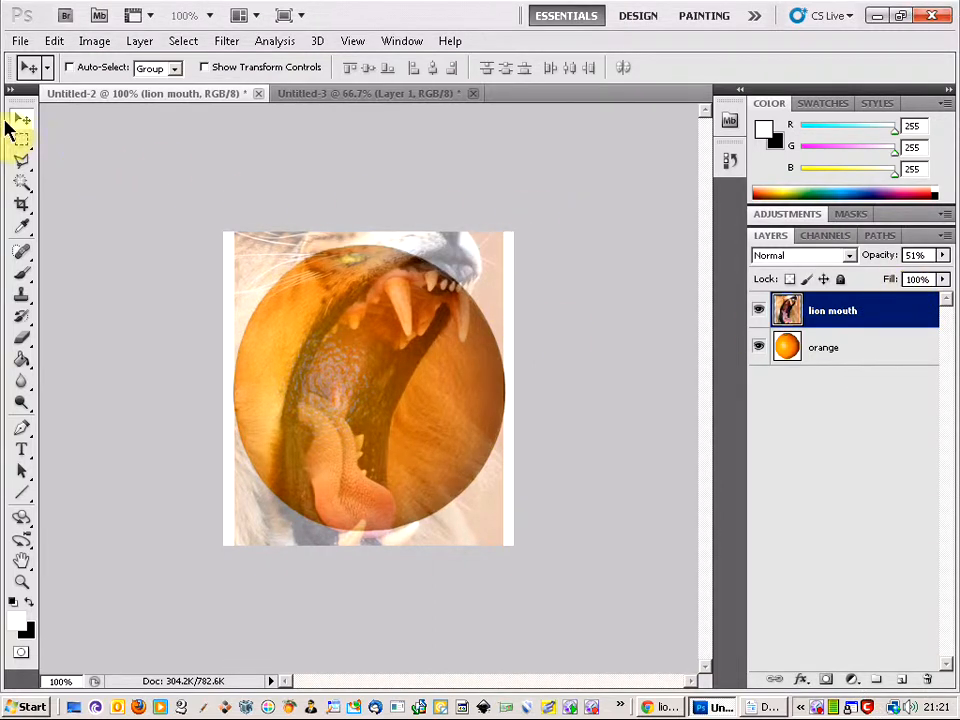
Free-transform the lion mouth layer, scaling it proportionally to about 77% and shifting it over the right part of the orange.
left_click(58, 41)
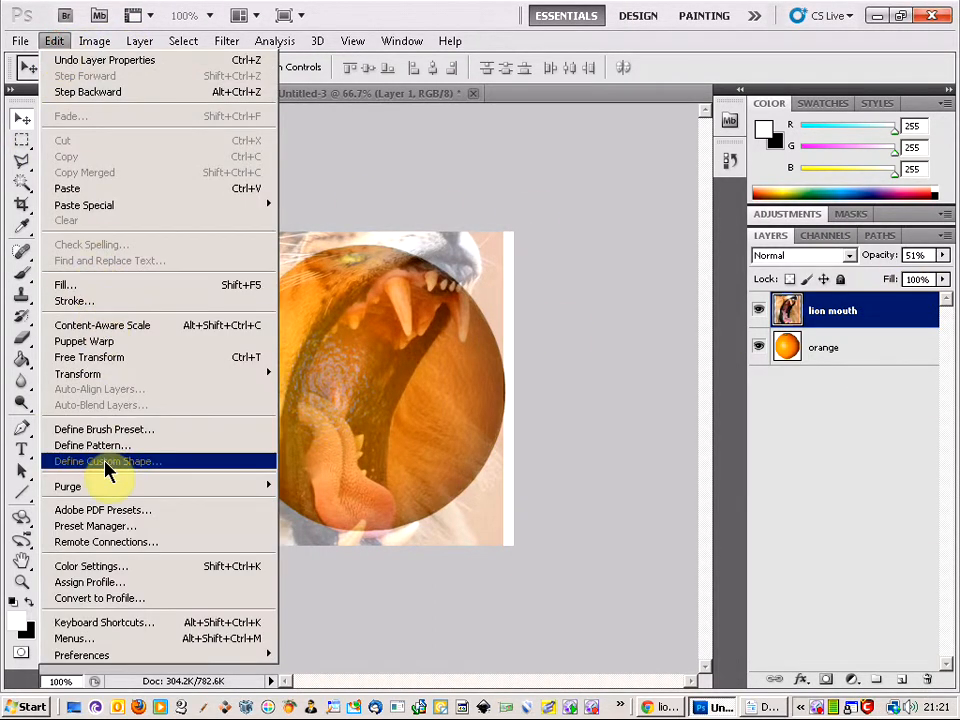
mouse_move(79, 377)
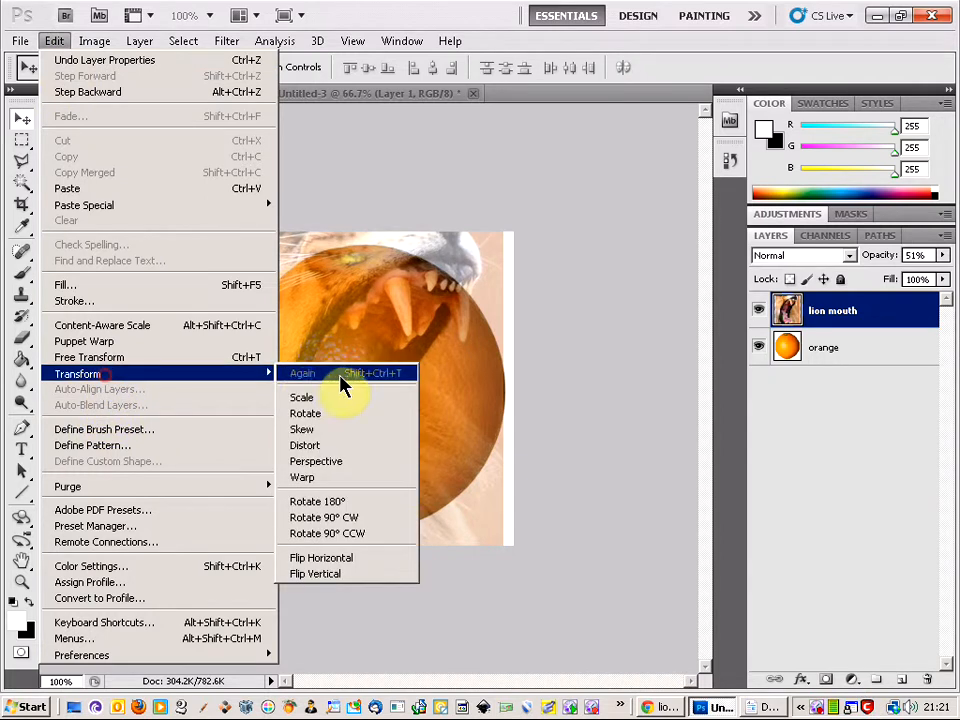
left_click(165, 357)
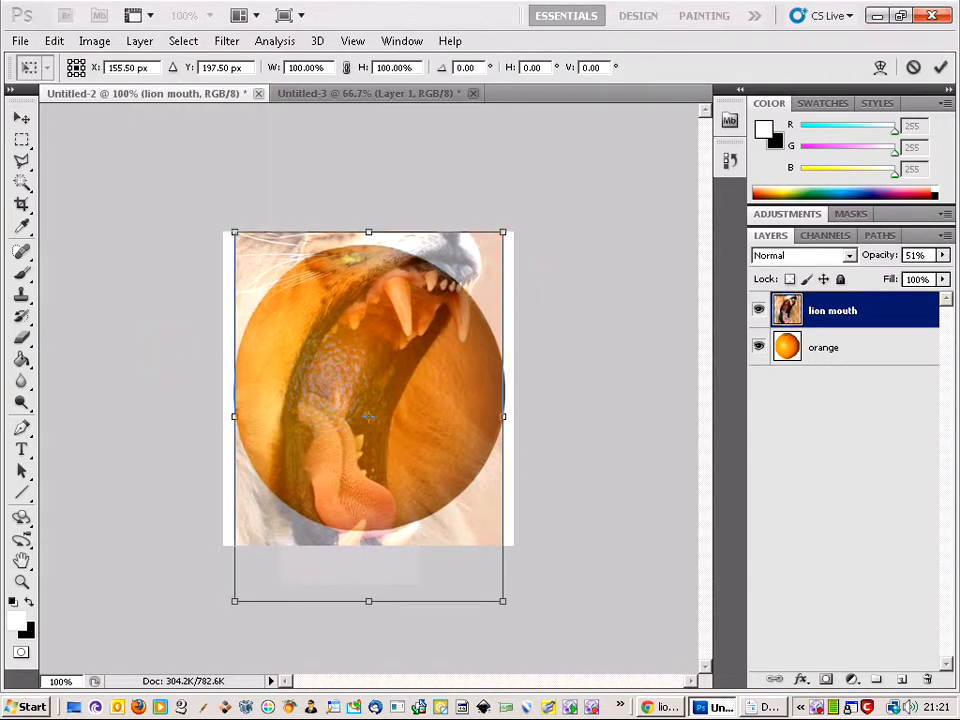
left_click_drag(506, 228, 456, 284)
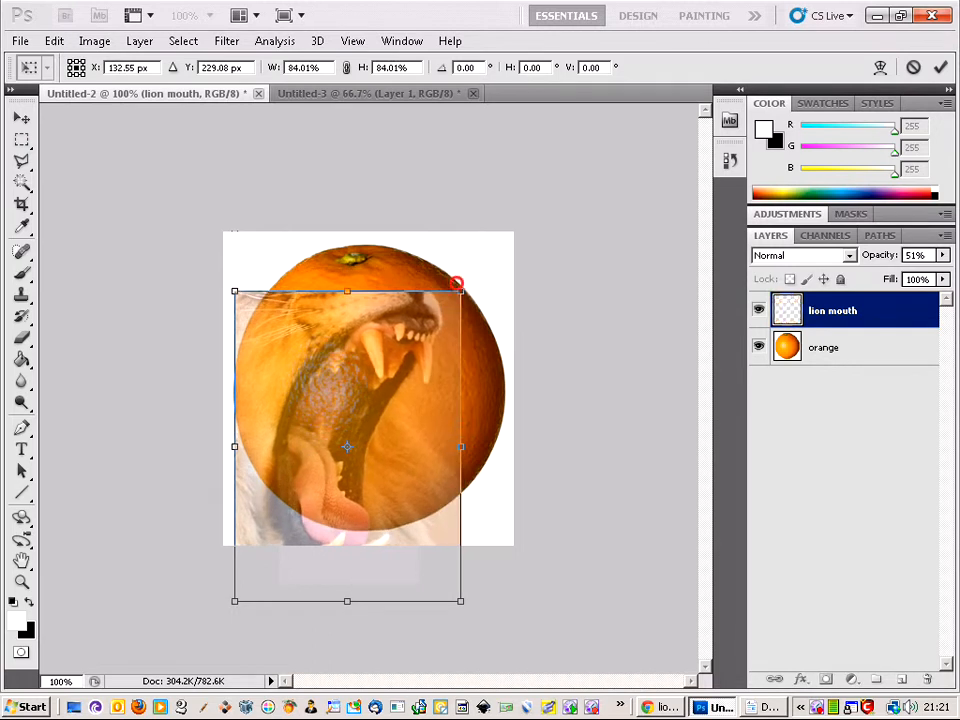
left_click_drag(366, 346, 408, 312)
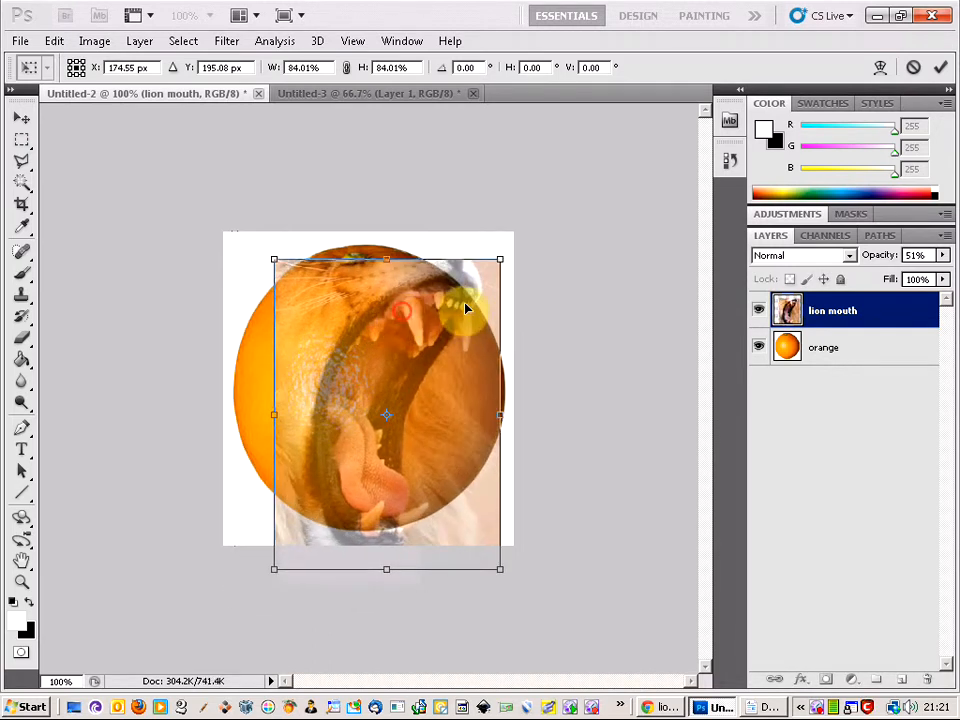
left_click_drag(499, 259, 476, 281)
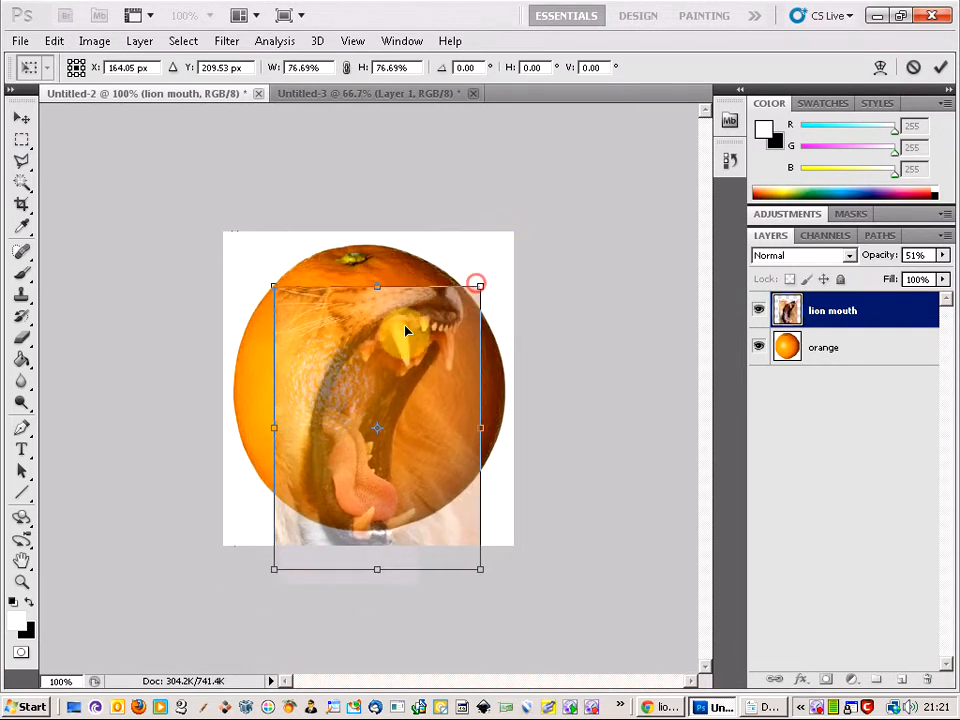
left_click_drag(407, 332, 423, 313)
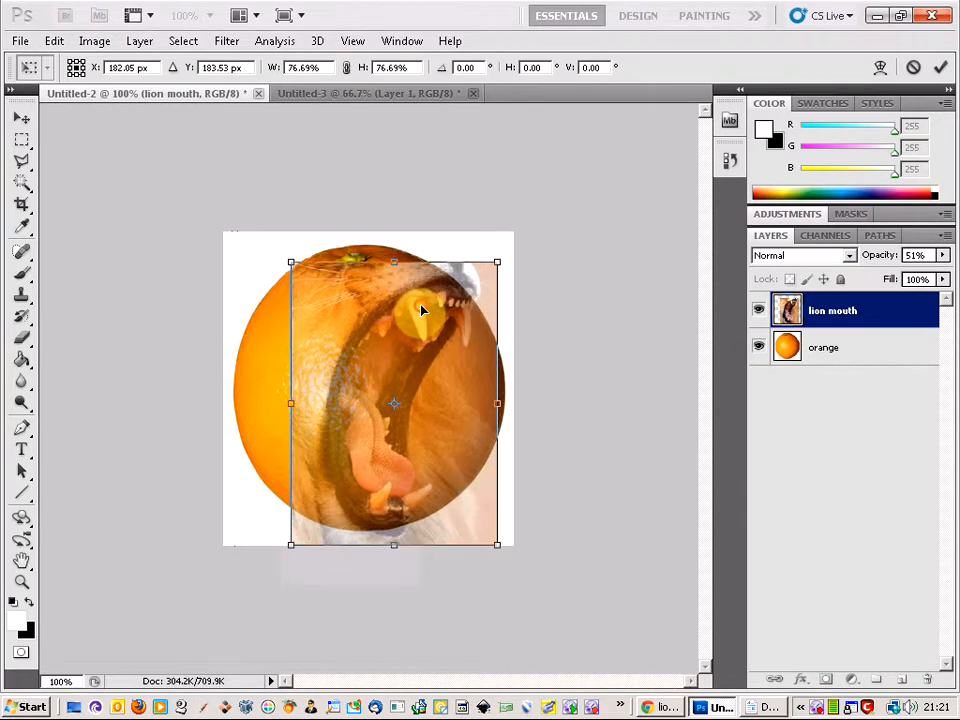
Refine the lion mouth to about 72% width and 71% height, fit it against the orange's right edge, and apply the transform.
left_click_drag(497, 264, 488, 273)
left_click_drag(417, 337, 419, 331)
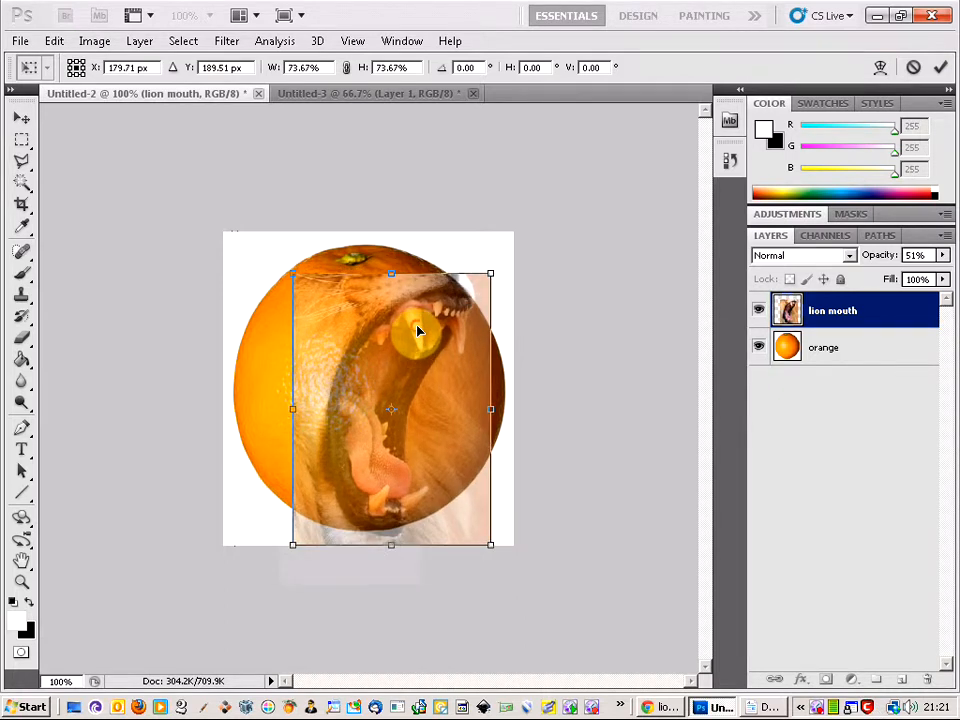
left_click_drag(488, 544, 485, 537)
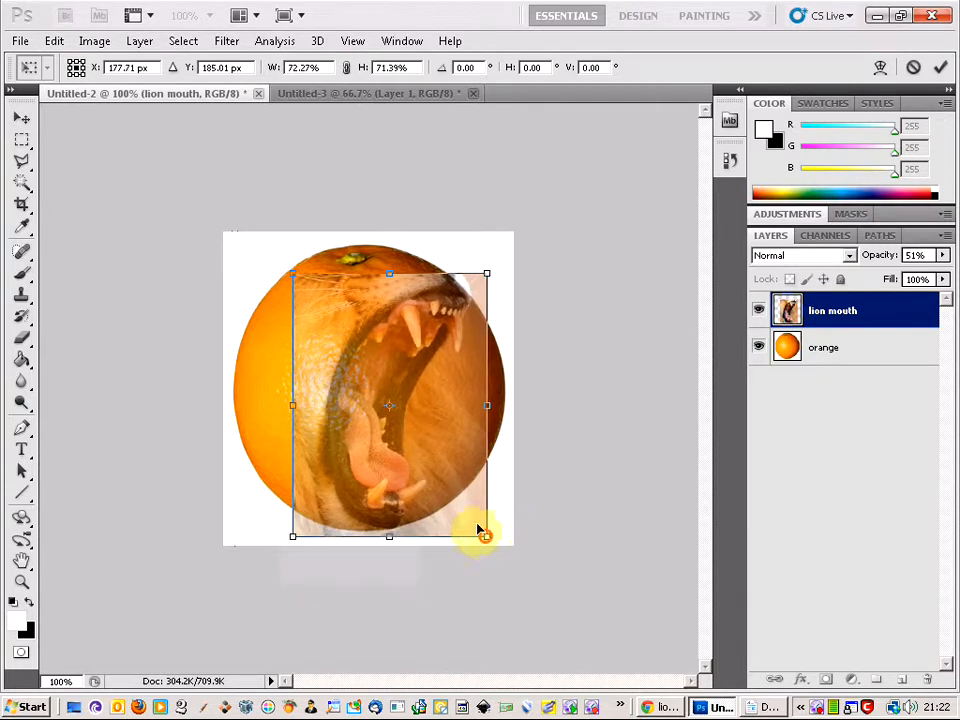
mouse_move(429, 409)
left_mouse_down()
mouse_move(445, 411)
mouse_move(430, 387)
left_mouse_up()
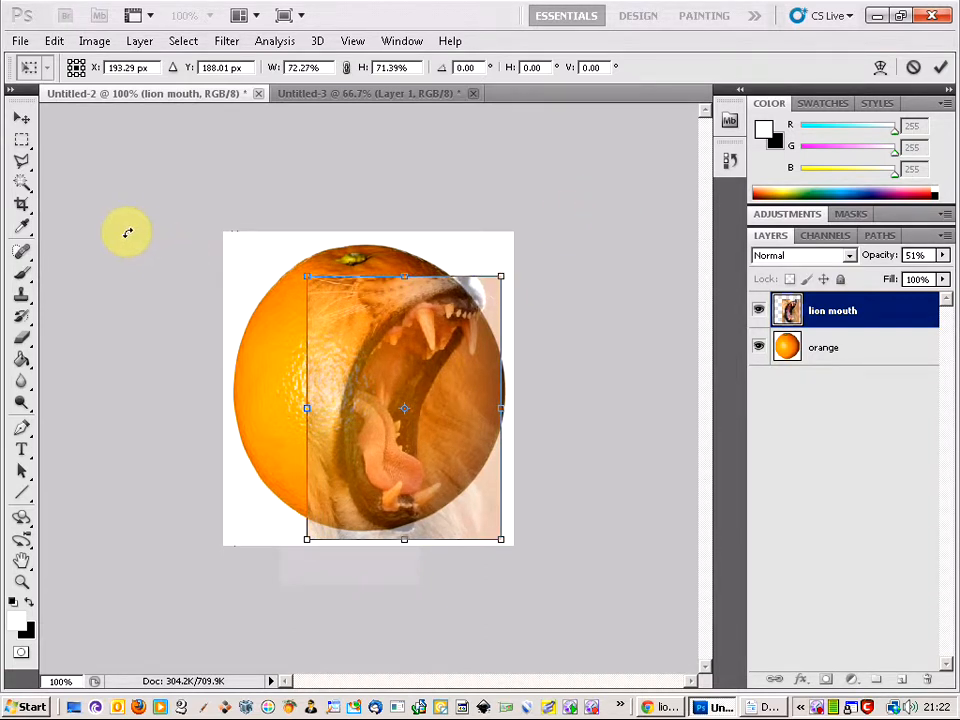
left_click(21, 139)
left_click(453, 285)
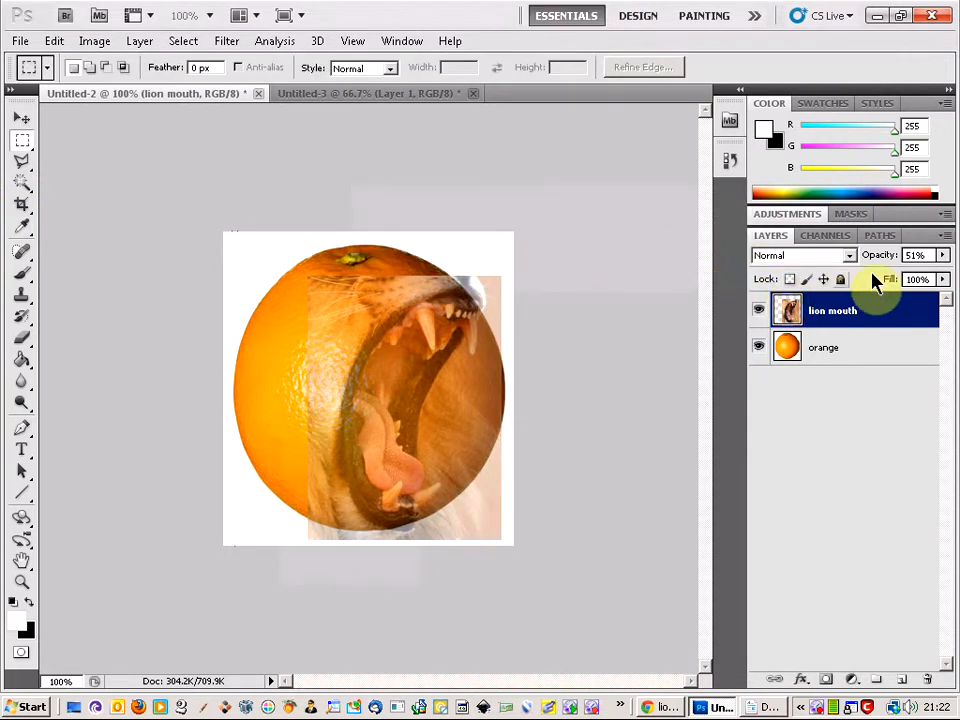
Set the lion mouth layer's opacity to 100%.
left_click(942, 256)
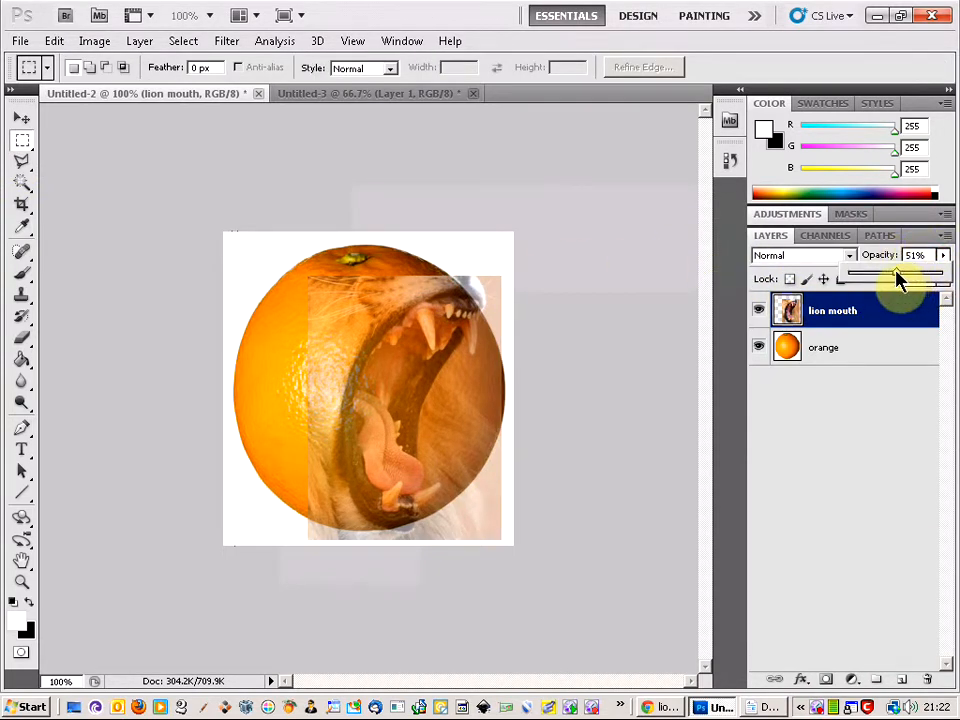
left_click_drag(900, 278, 945, 281)
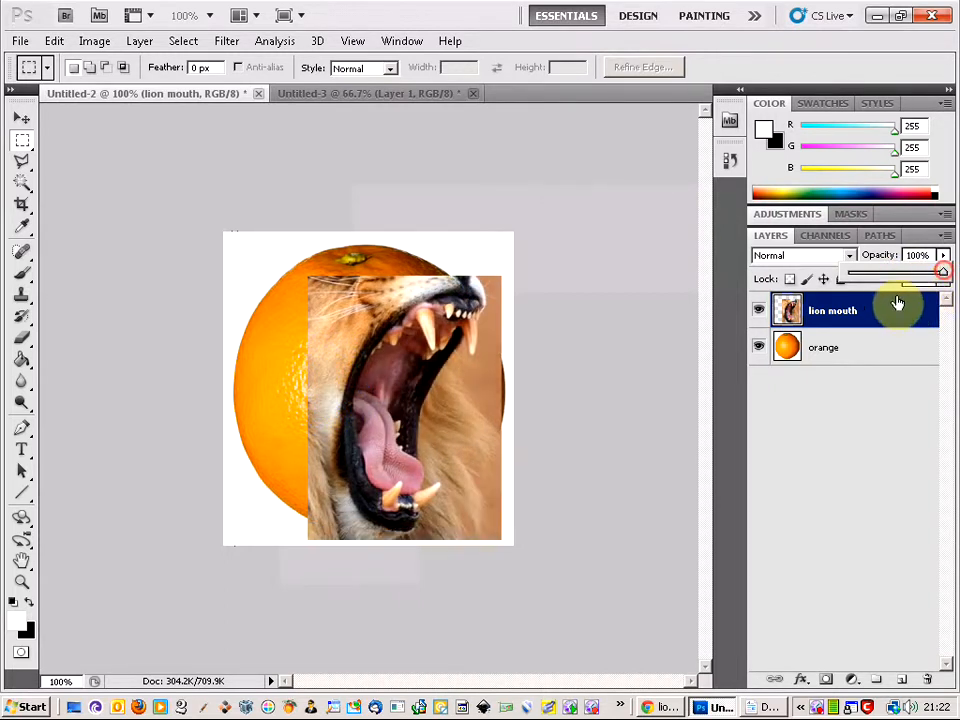
Start a Pen tool path at the mouth's left edge and trace along the upper lip to its front end below the nose.
scroll(443, 343, "up", 7)
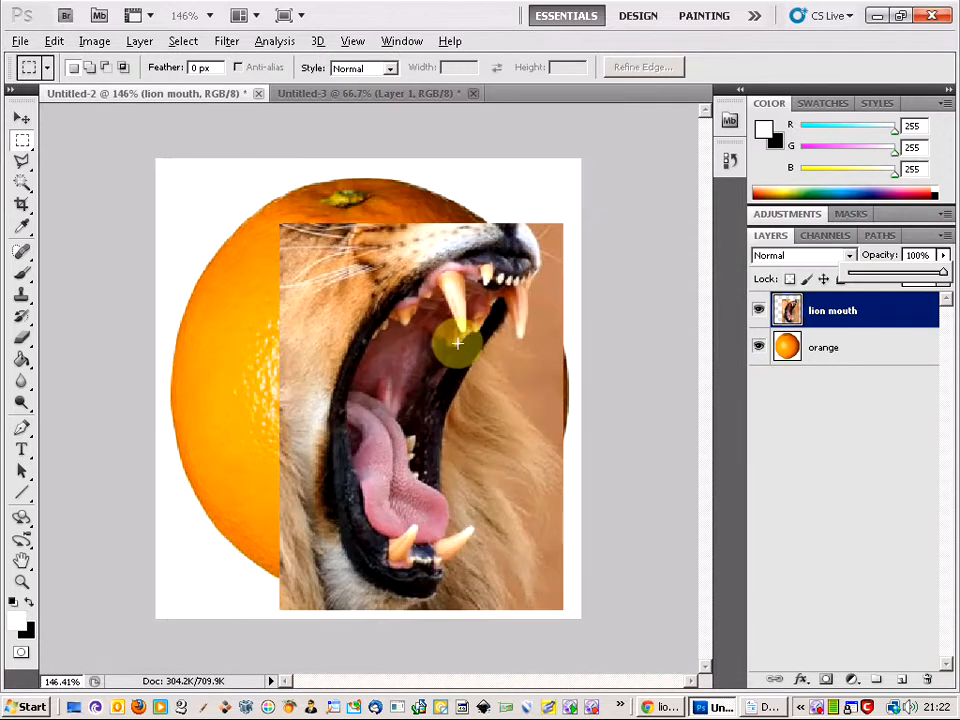
scroll(462, 341, "up", 1)
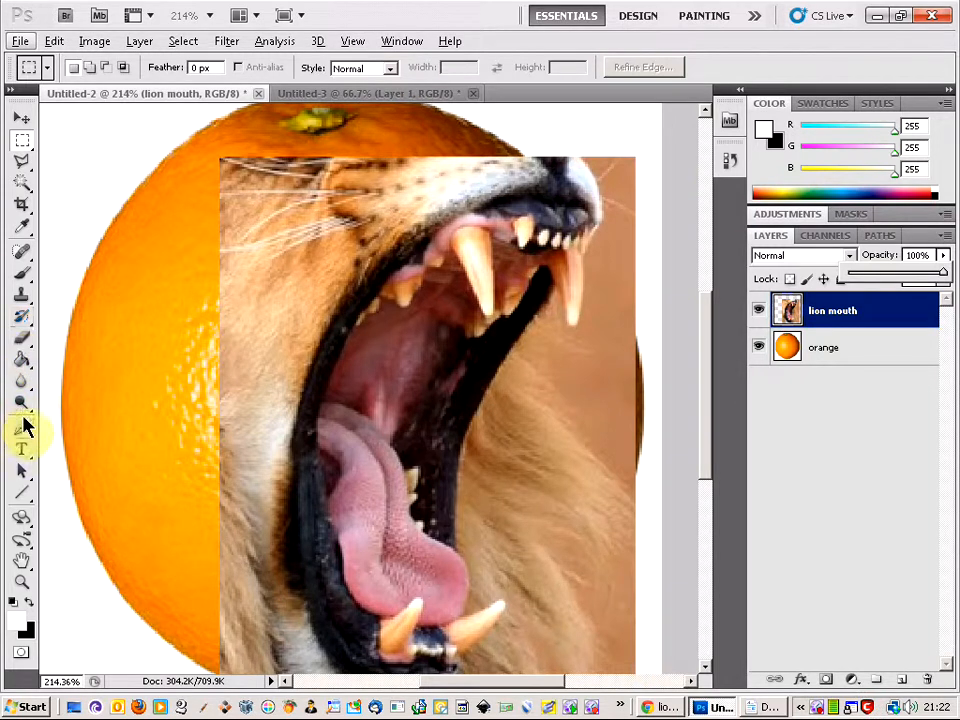
left_click(21, 432)
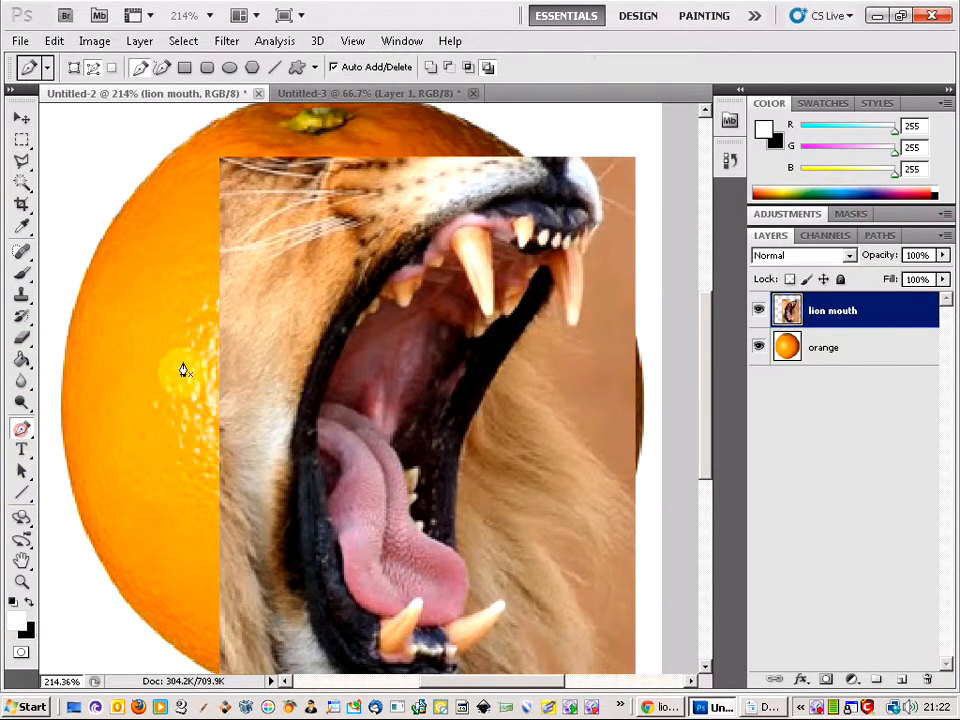
left_click(301, 395)
left_click(313, 356)
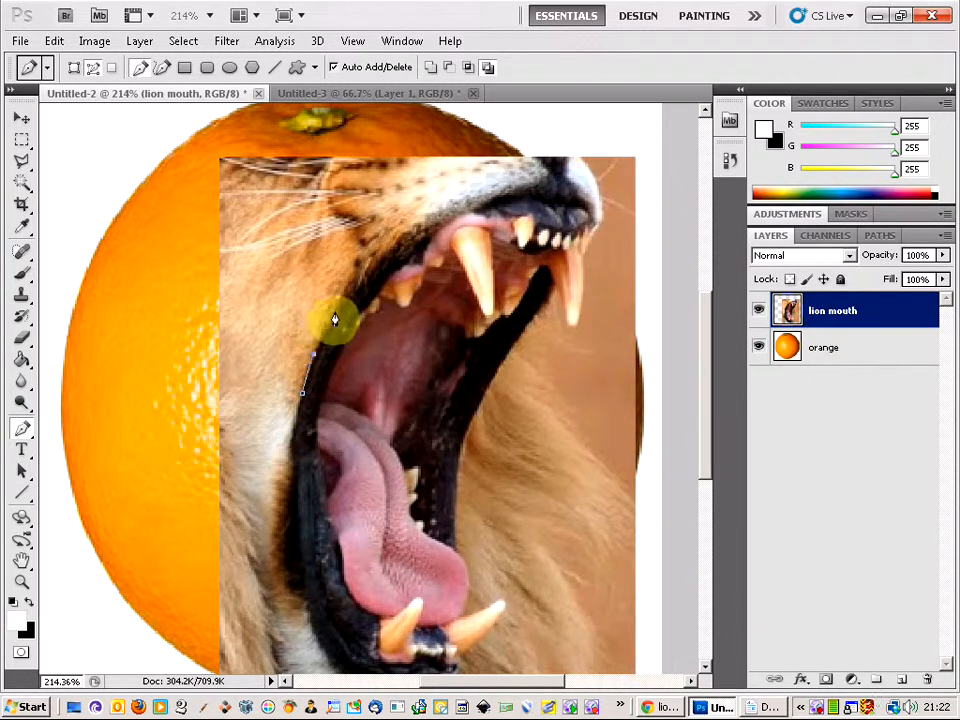
left_click(336, 313)
left_click(357, 283)
left_click(381, 257)
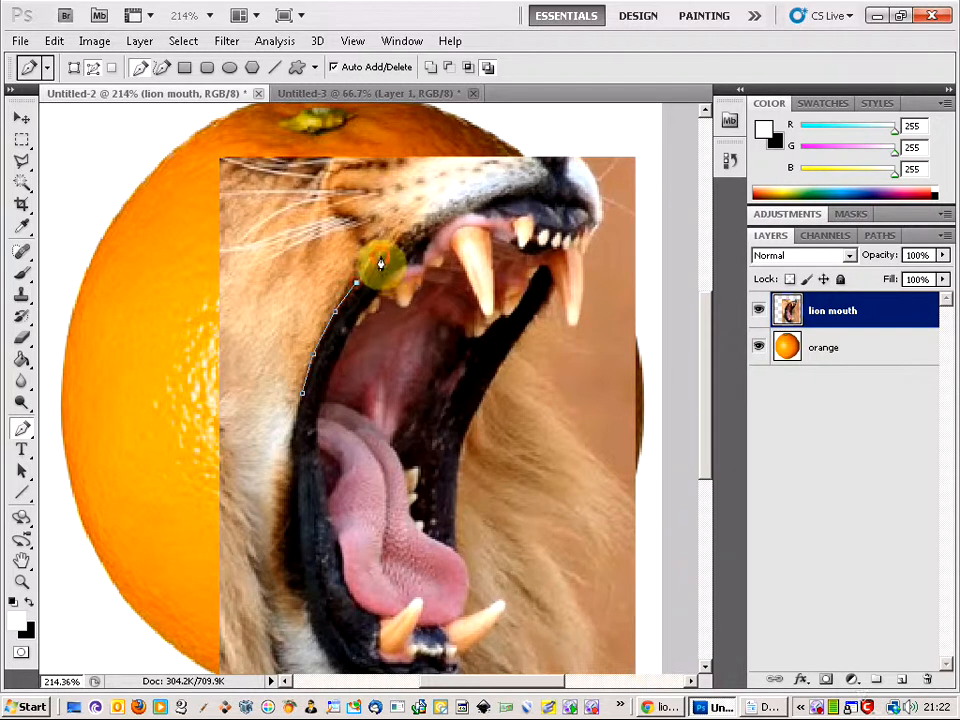
left_click(420, 235)
left_click(595, 219)
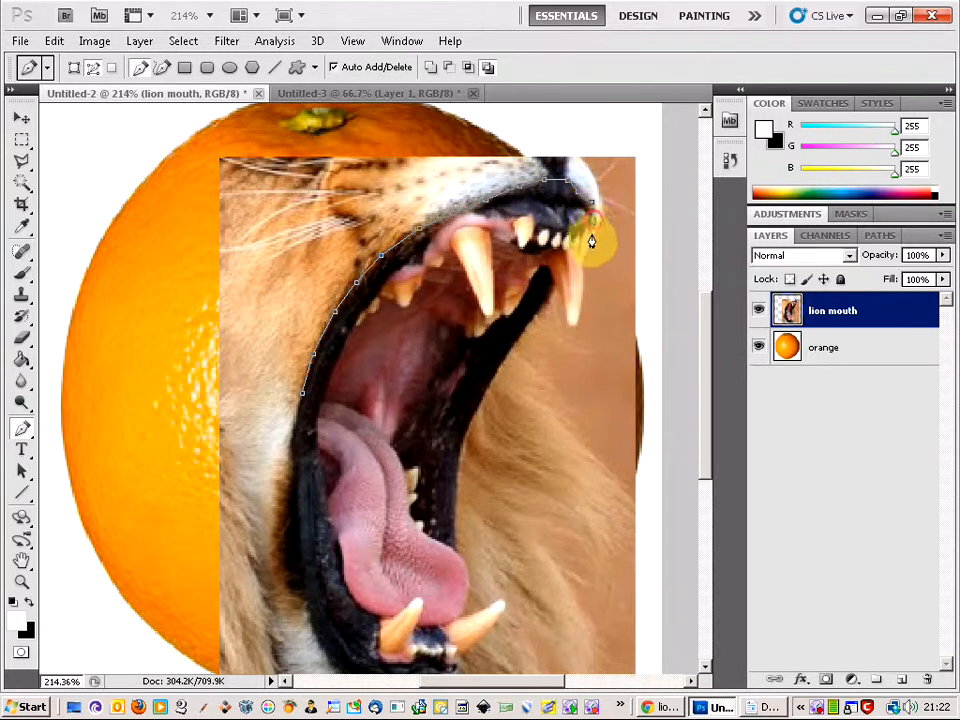
Continue the path around the outer upper fang and back up to the gap behind it.
left_click(587, 239)
left_click(583, 267)
left_click(583, 301)
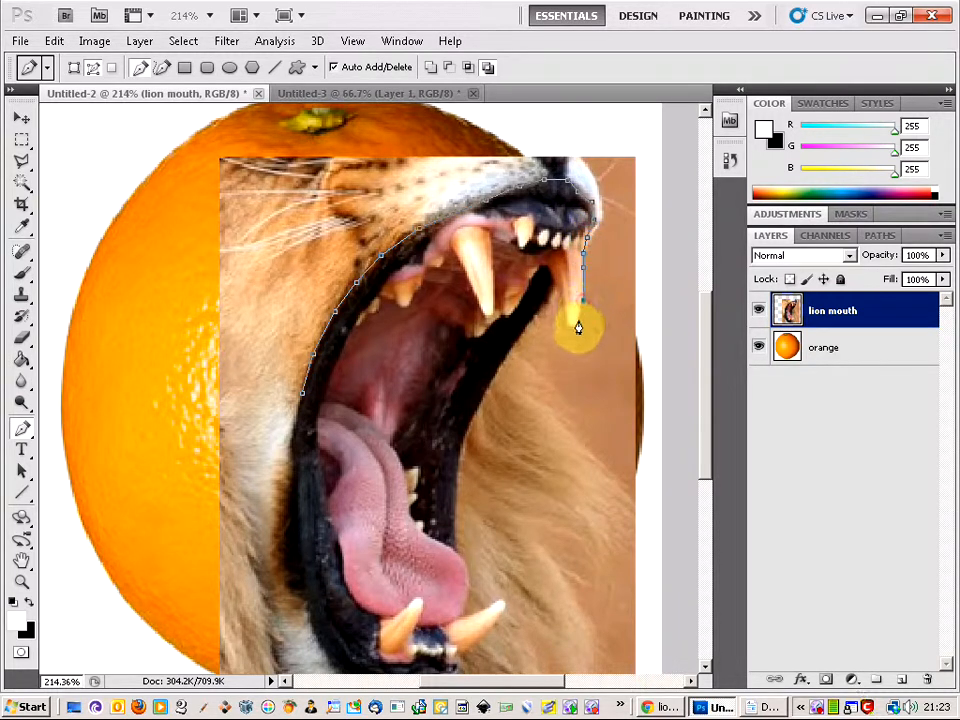
left_click(576, 321)
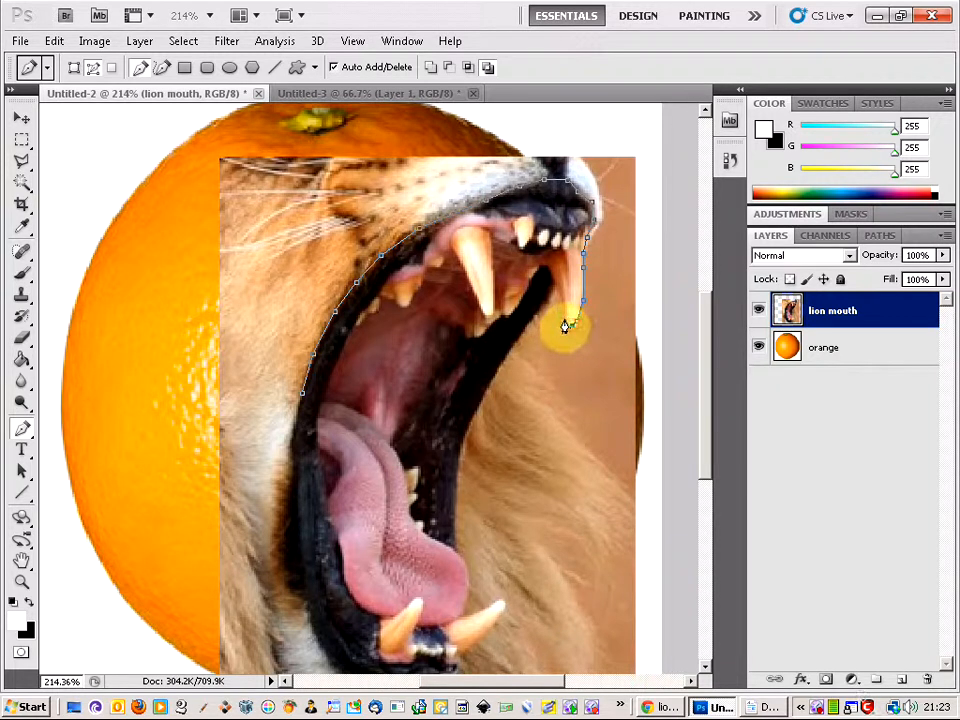
left_click(566, 317)
left_click(557, 292)
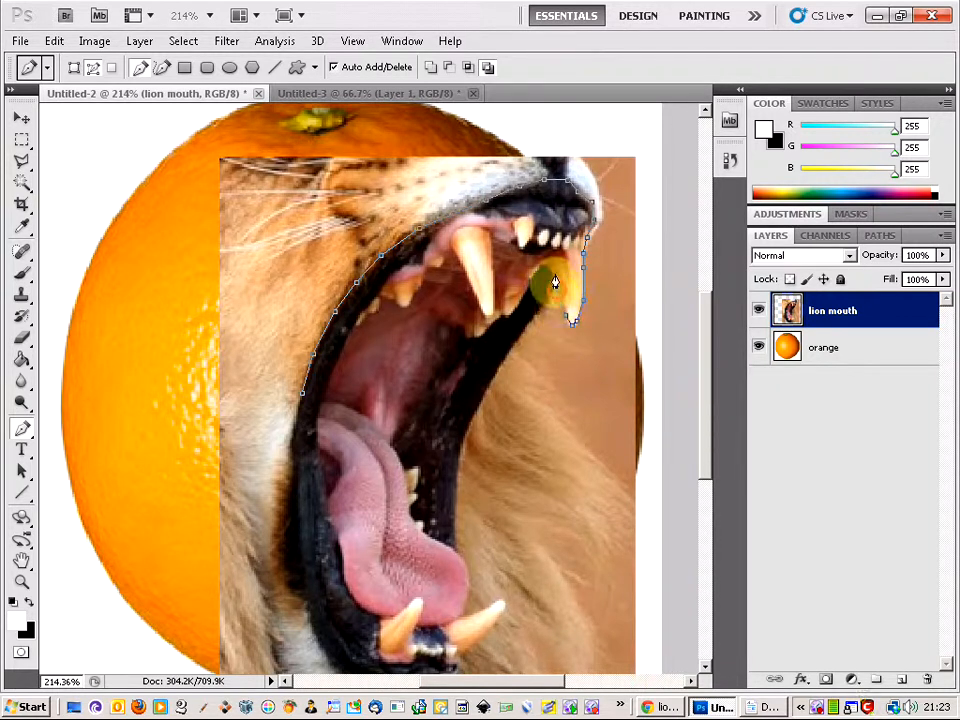
left_click(538, 268)
Extend the path down the right edge of the mouth from behind the upper fang to the tip of the tongue.
left_click(534, 285)
left_click(535, 302)
left_click(532, 317)
left_click(513, 341)
left_click(497, 367)
left_click(481, 396)
left_click(469, 418)
left_click(458, 447)
left_click(455, 470)
left_click(453, 498)
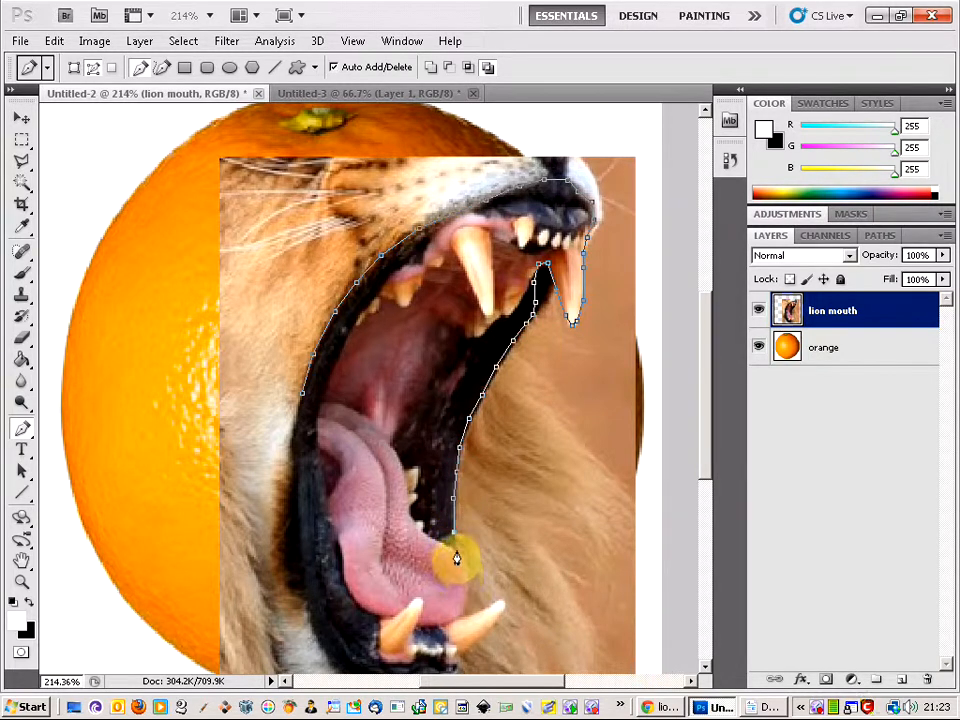
left_click(464, 562)
right_click(470, 584)
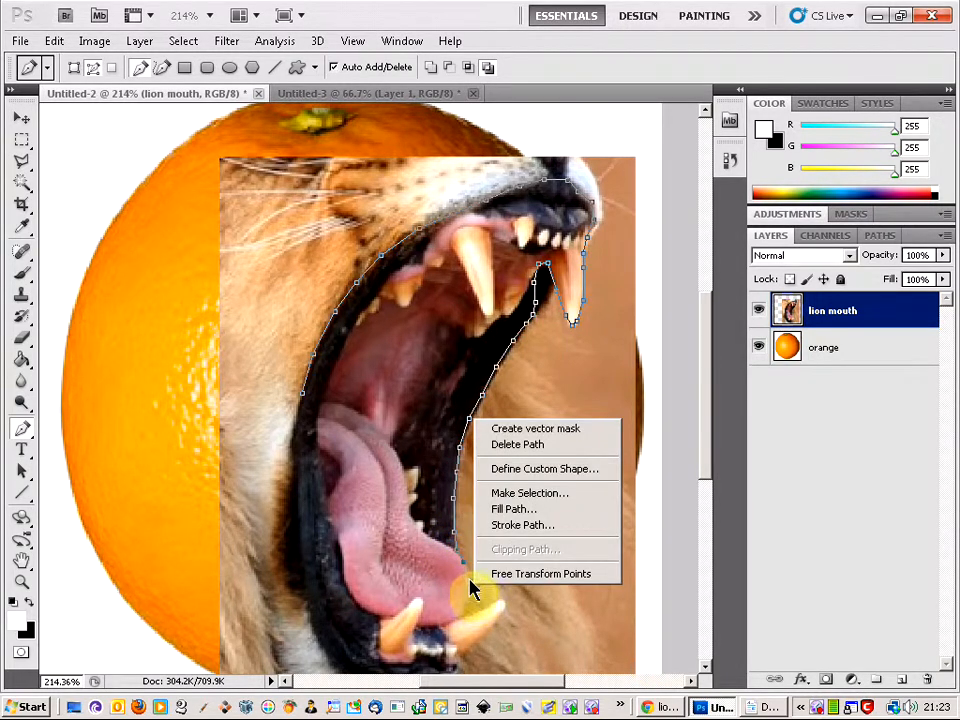
left_click(469, 585)
left_click(469, 586)
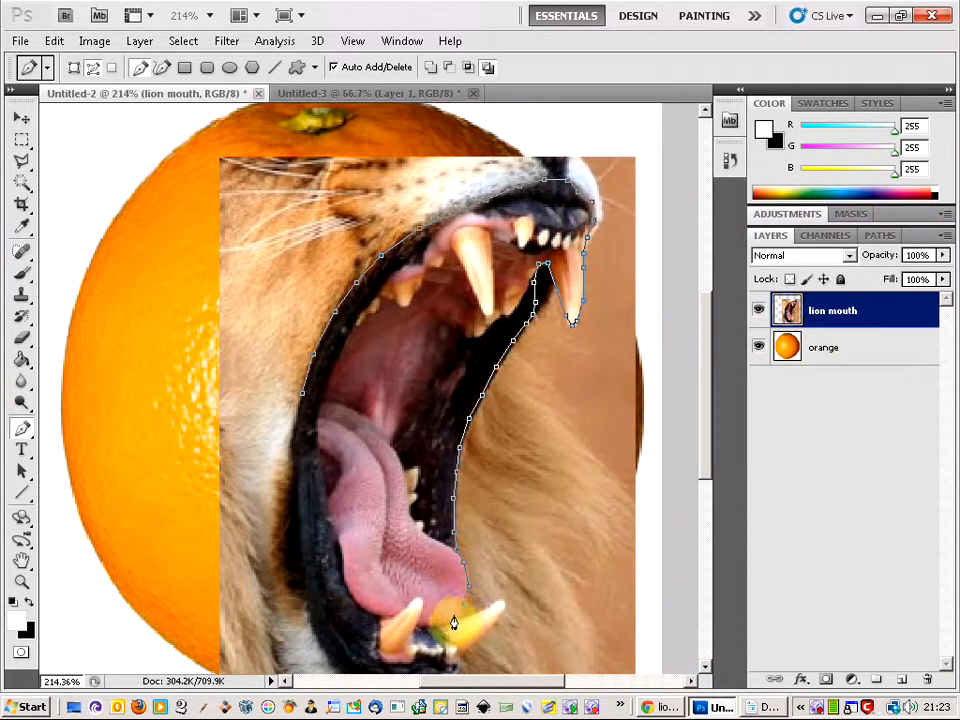
Trace the path around the tip of the lower right fang.
left_click(460, 616)
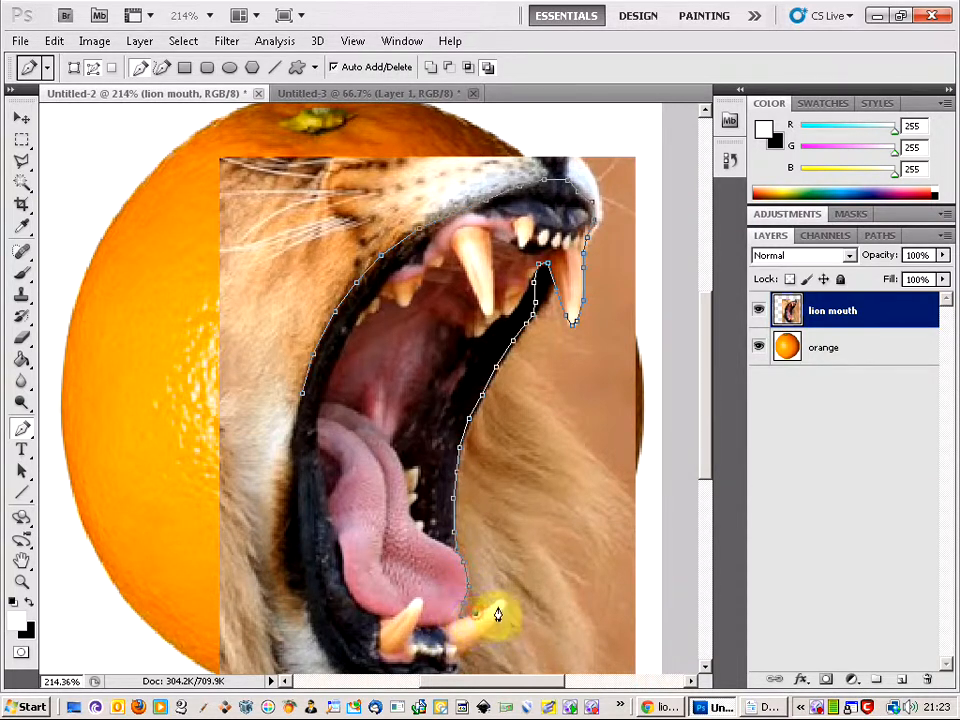
left_click(494, 606)
left_click(501, 601)
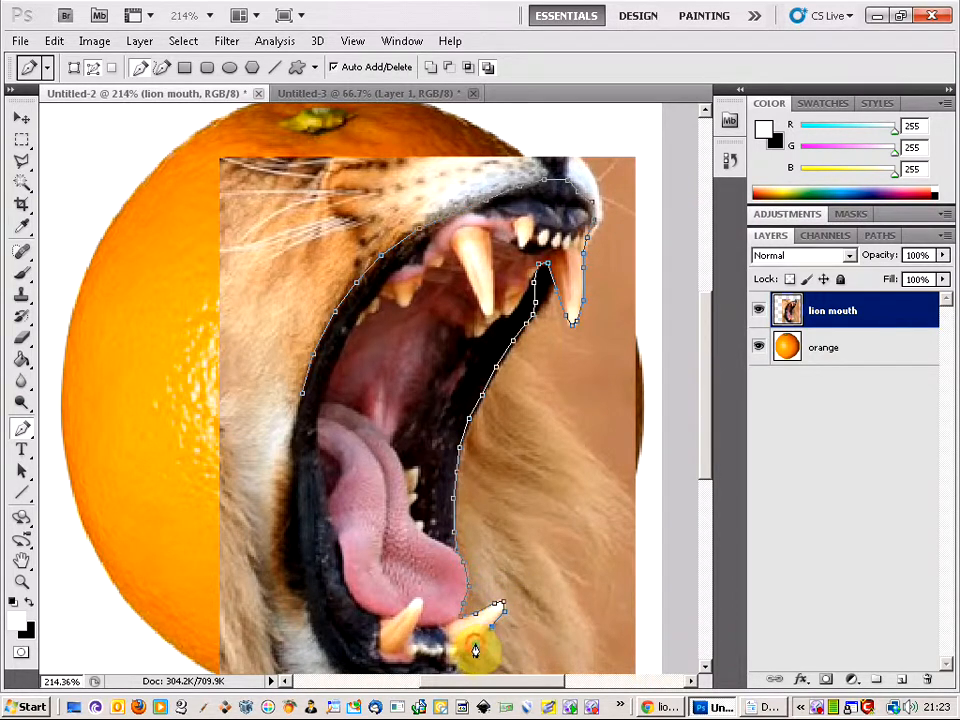
Trace the lower lip and the mouth's left edge back to the first anchor point, closing the path.
scroll(462, 660, "down", 3)
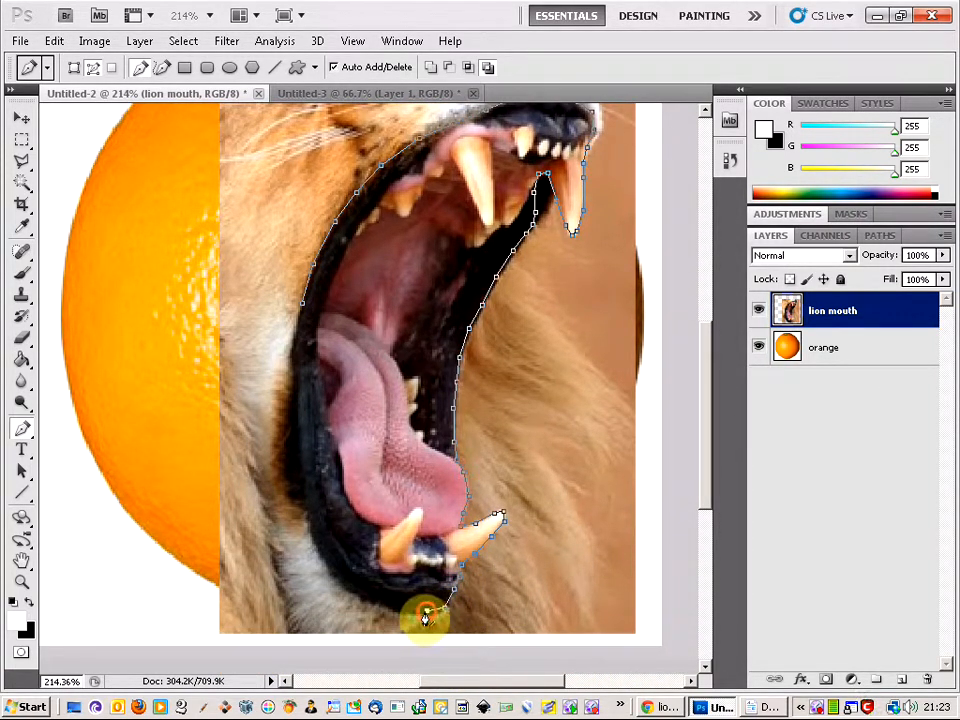
left_click_drag(426, 617, 337, 585)
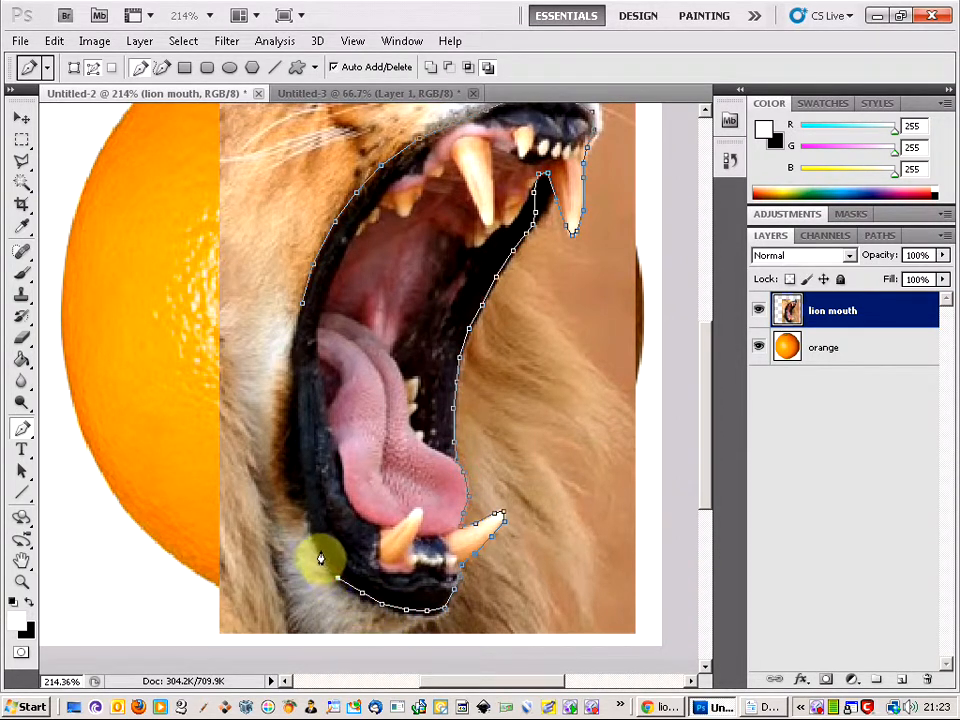
left_click(307, 506)
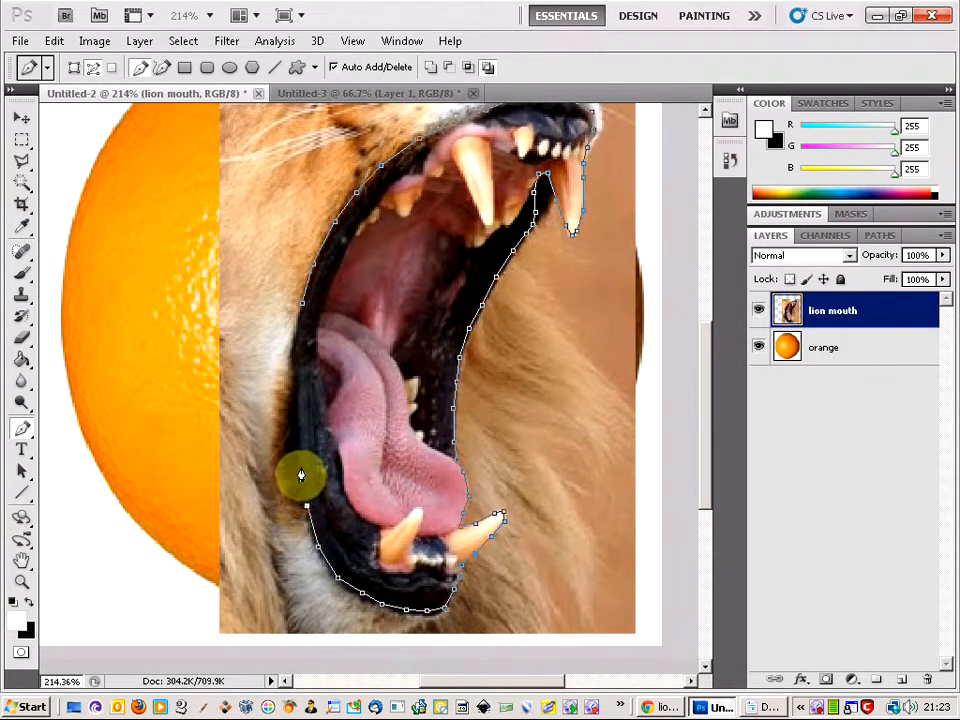
left_click(299, 404)
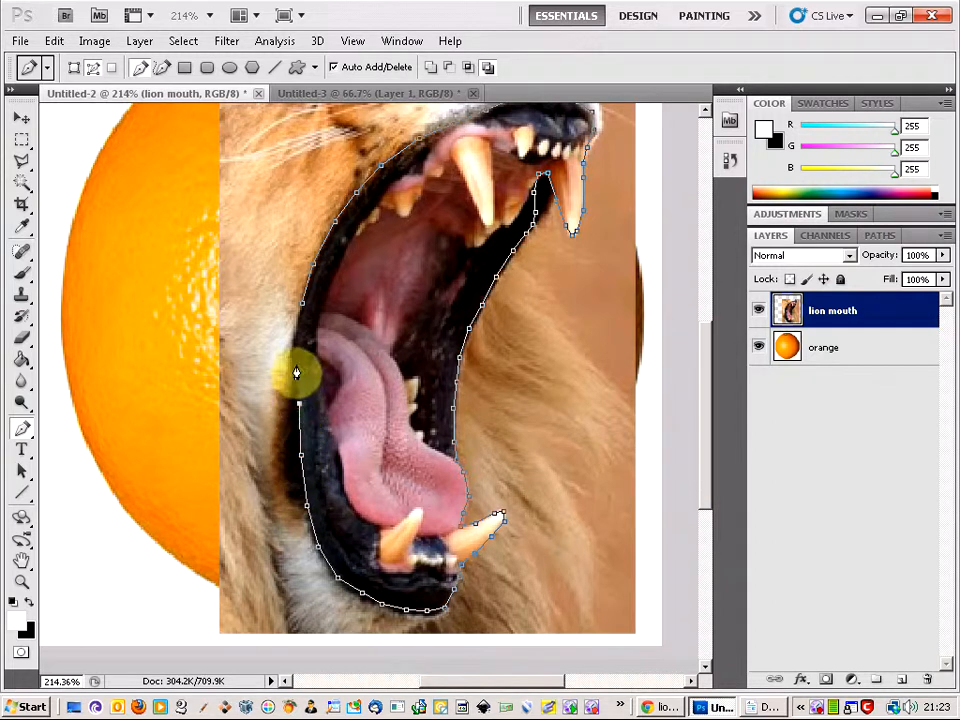
left_click(303, 313)
Make a new anti-aliased selection from the mouth's work path with a feather radius of 0 pixels.
scroll(313, 339, "up", 3)
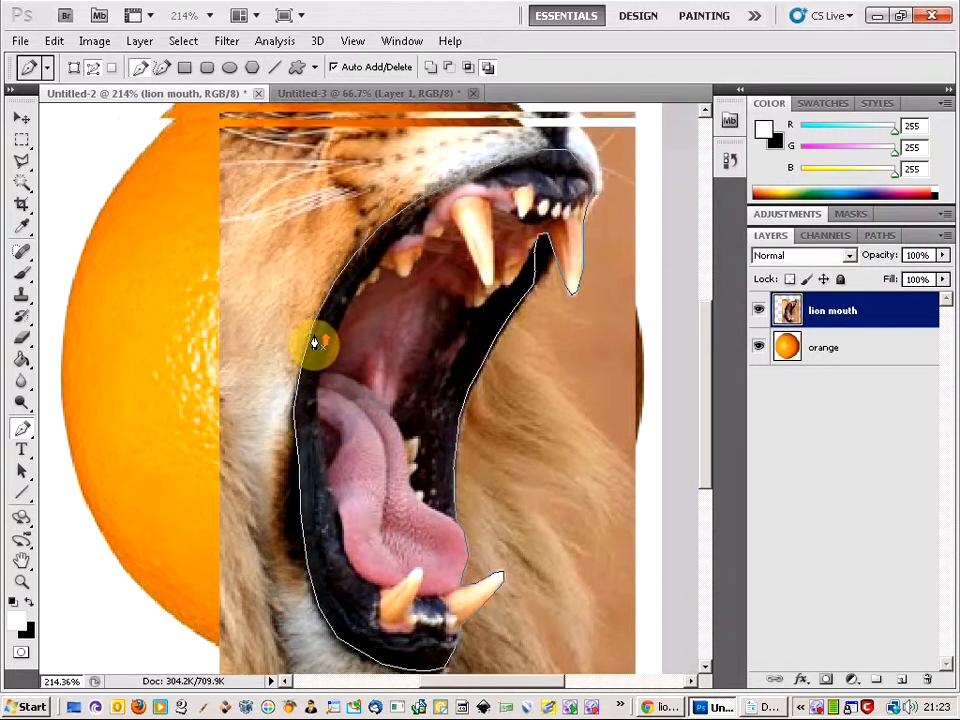
scroll(420, 340, "up", 1)
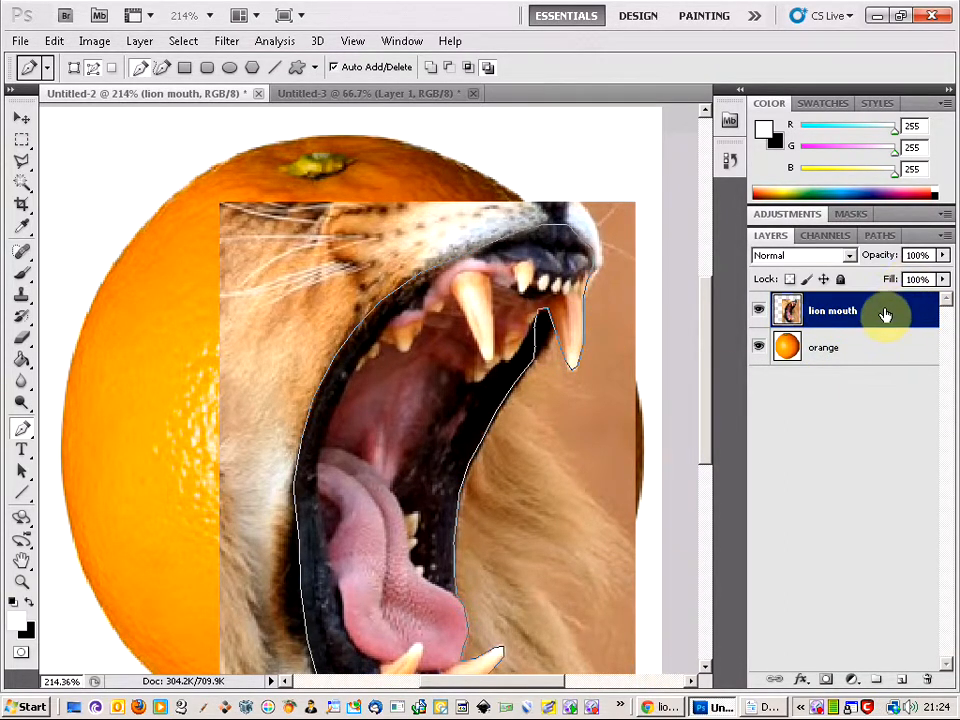
left_click(881, 236)
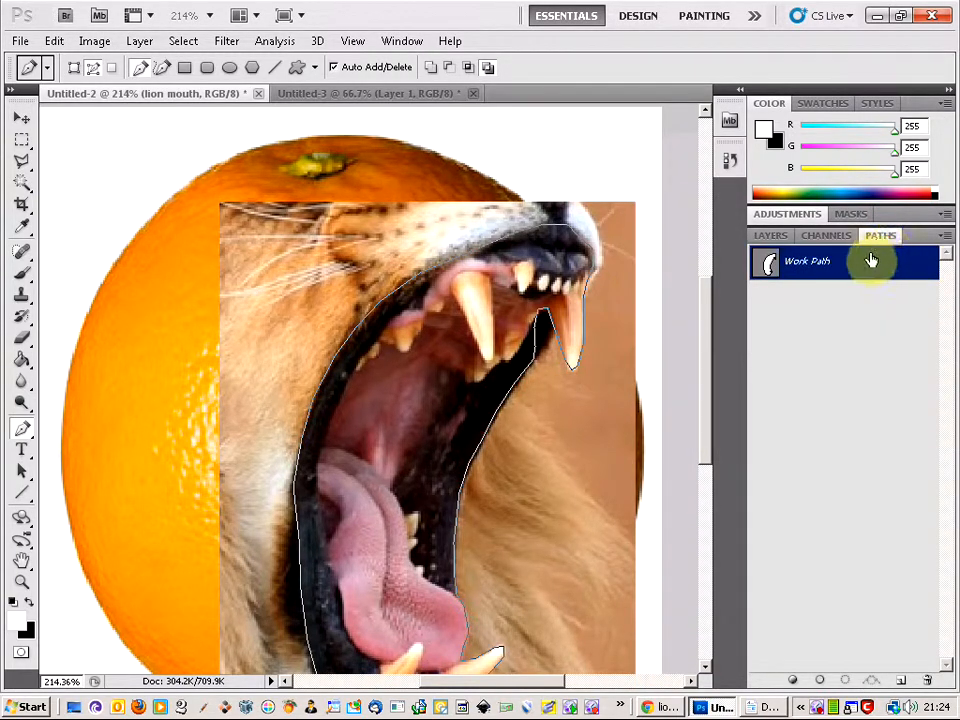
right_click(864, 271)
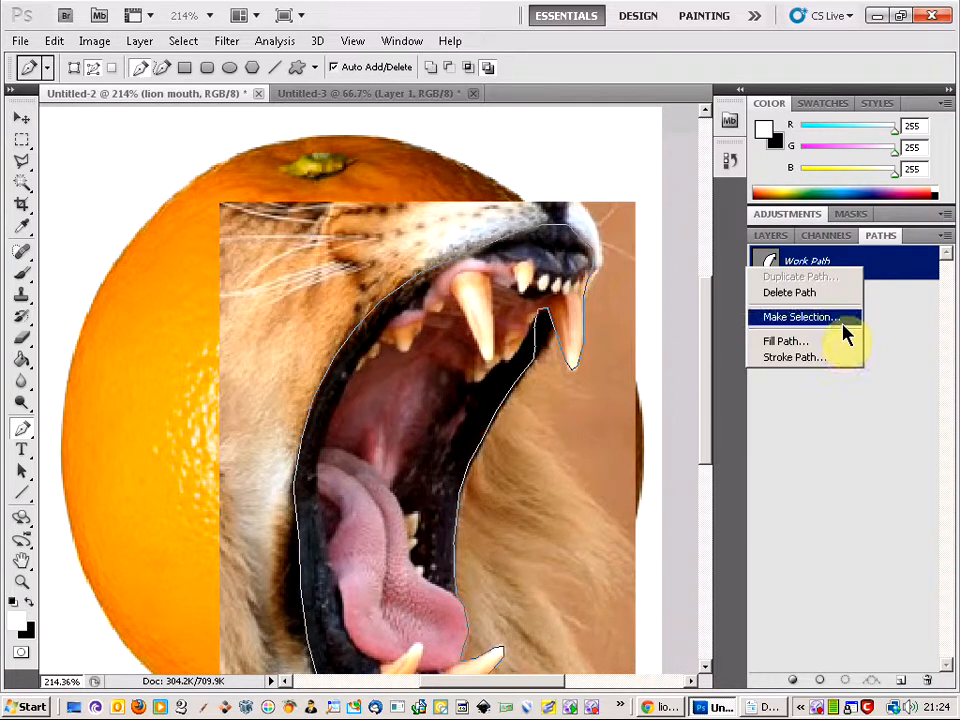
left_click(845, 333)
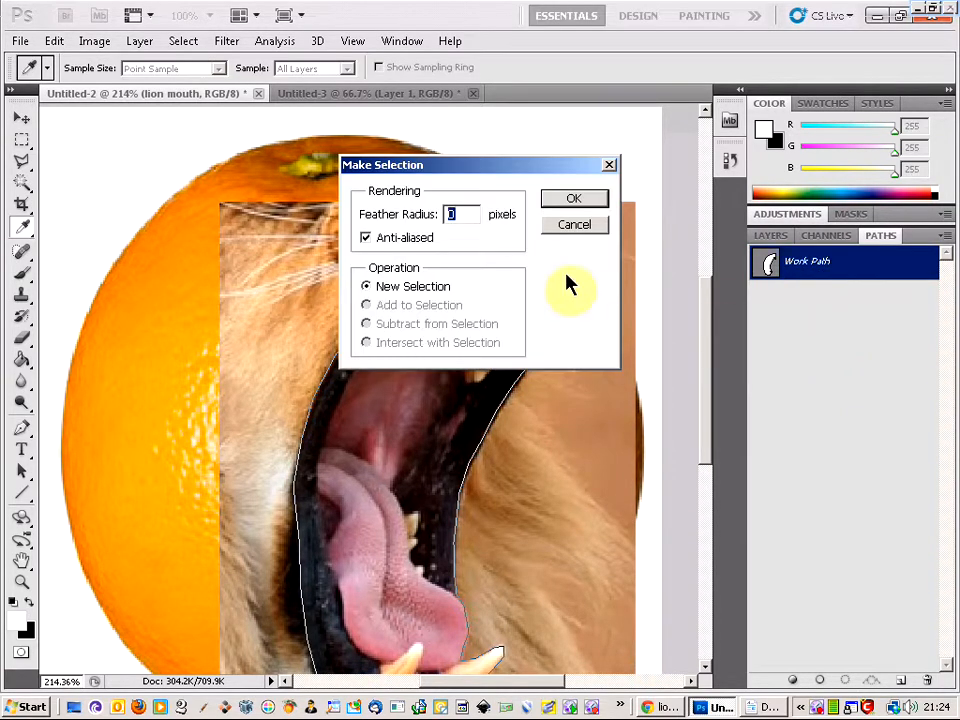
left_click(574, 198)
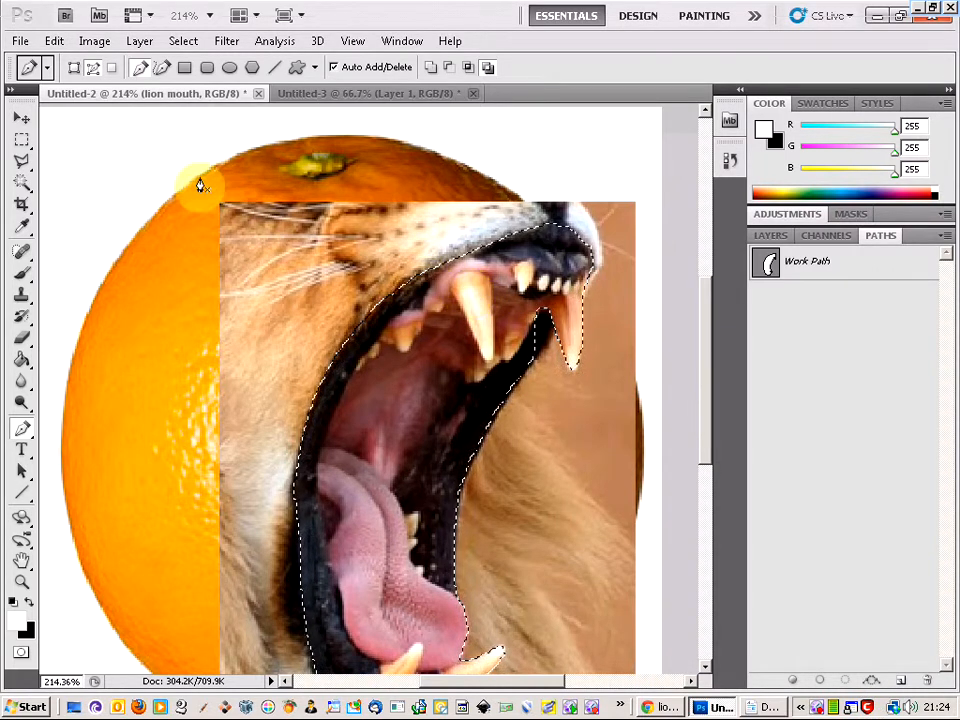
Invert the selection and delete the lion fur and background surrounding the mouth.
left_click(183, 42)
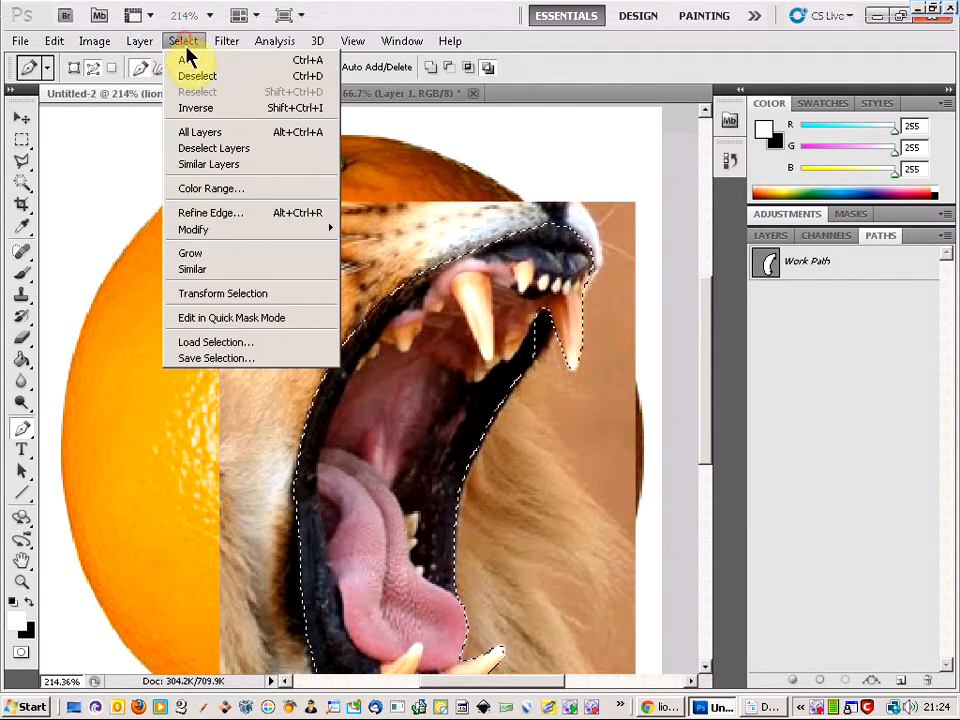
left_click(210, 110)
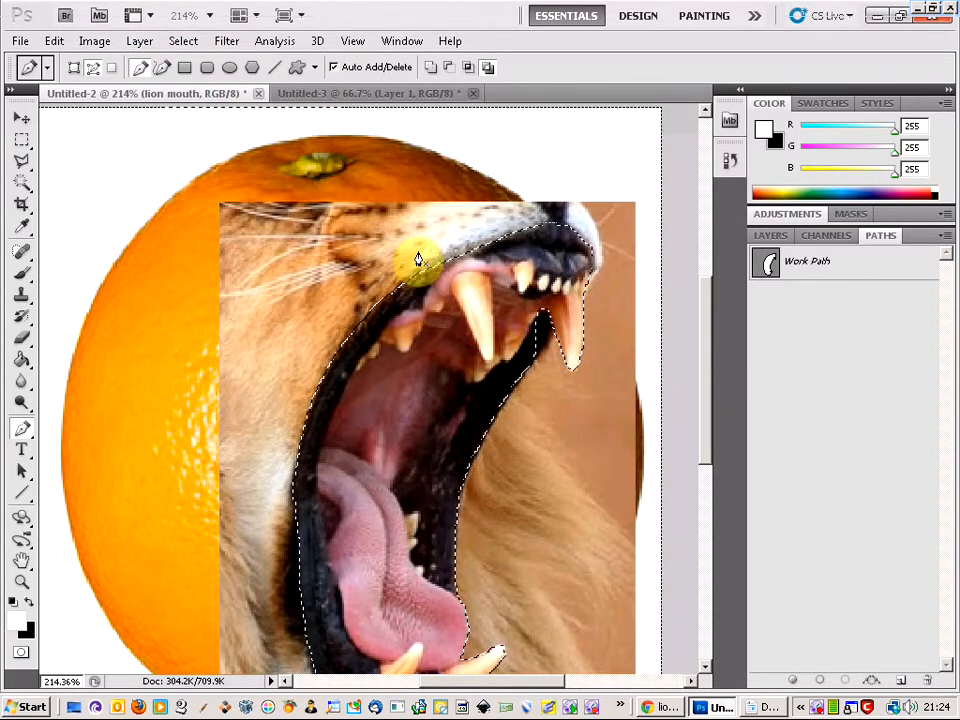
key("Delete")
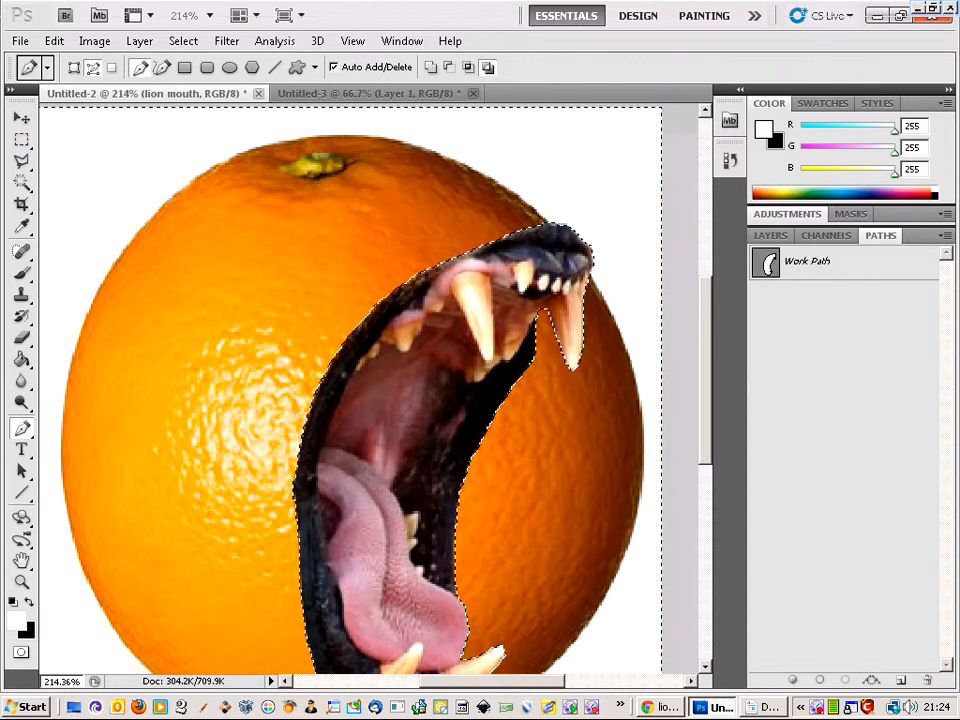
scroll(514, 343, "down", 3)
scroll(514, 343, "up", 2)
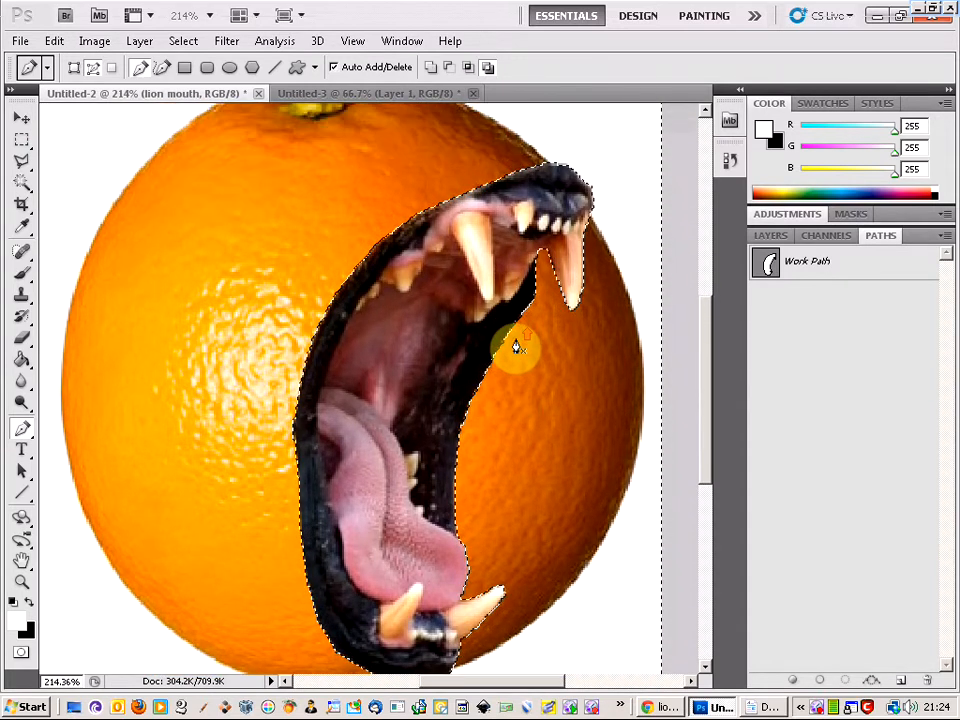
scroll(514, 343, "down", 1)
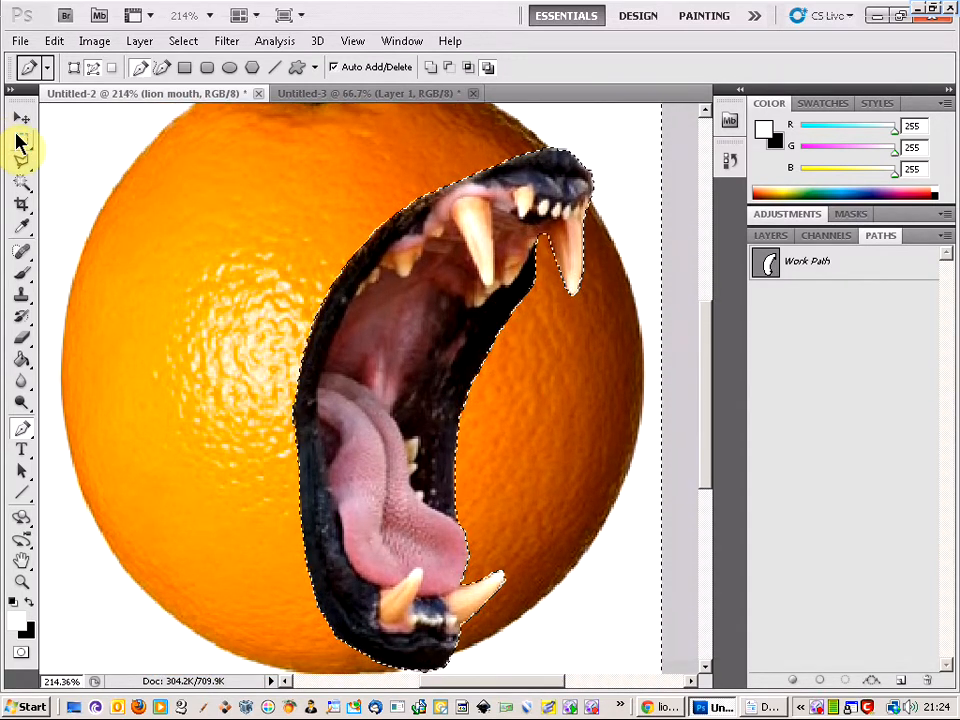
Deselect the area around the cut-out mouth and show the layer list again.
left_click(22, 142)
right_click(349, 358)
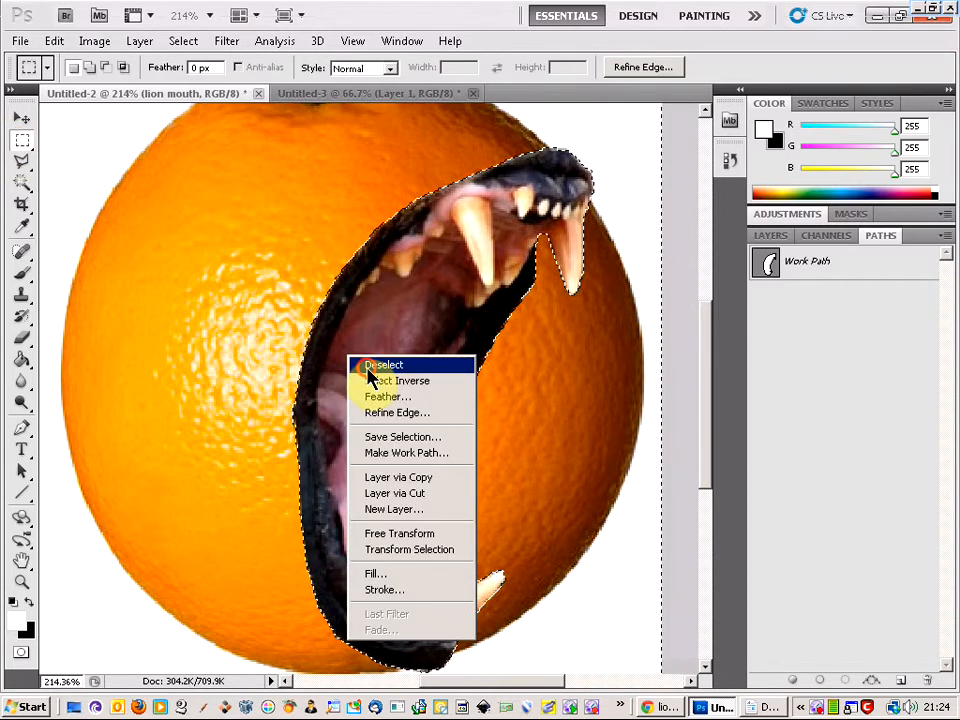
left_click(366, 365)
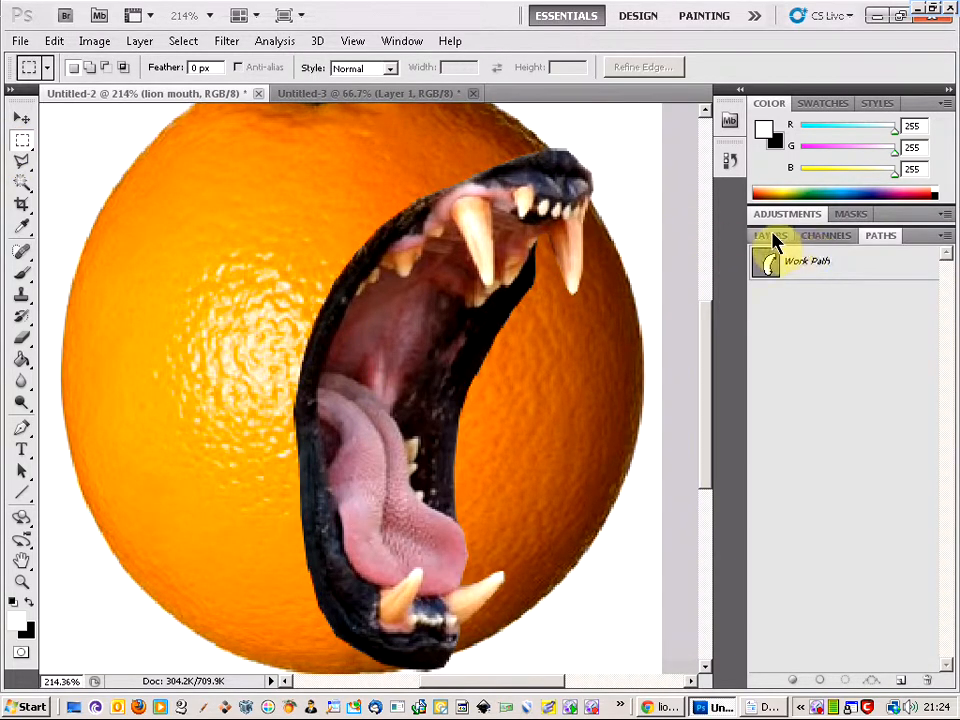
left_click(773, 239)
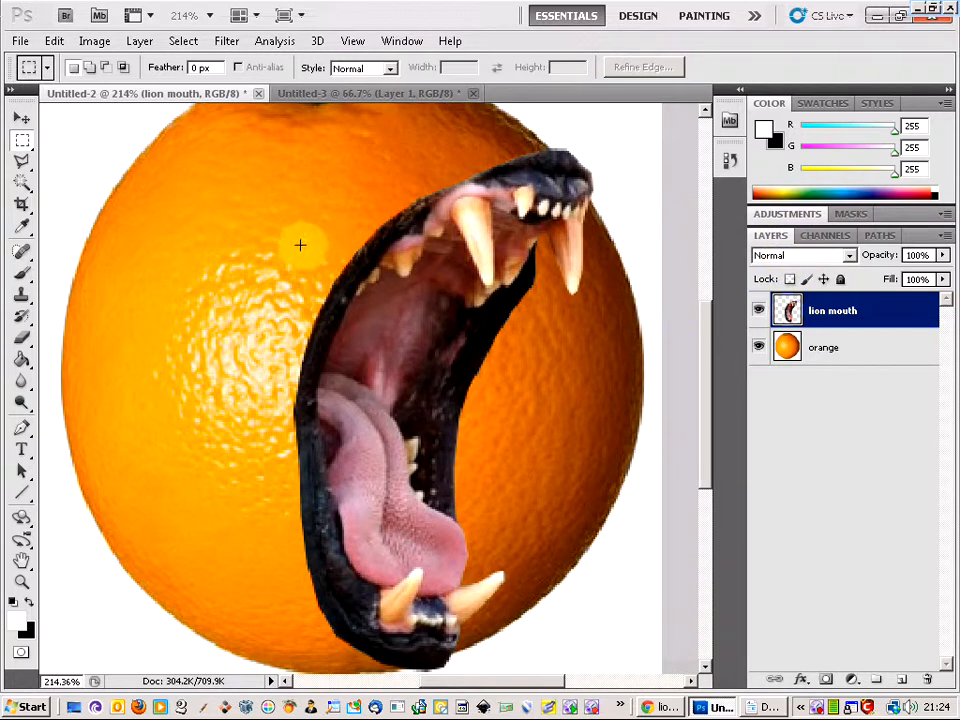
Move the cut-out lion mouth slightly to the right on the orange.
scroll(465, 351, "up", 2)
scroll(465, 351, "down", 3)
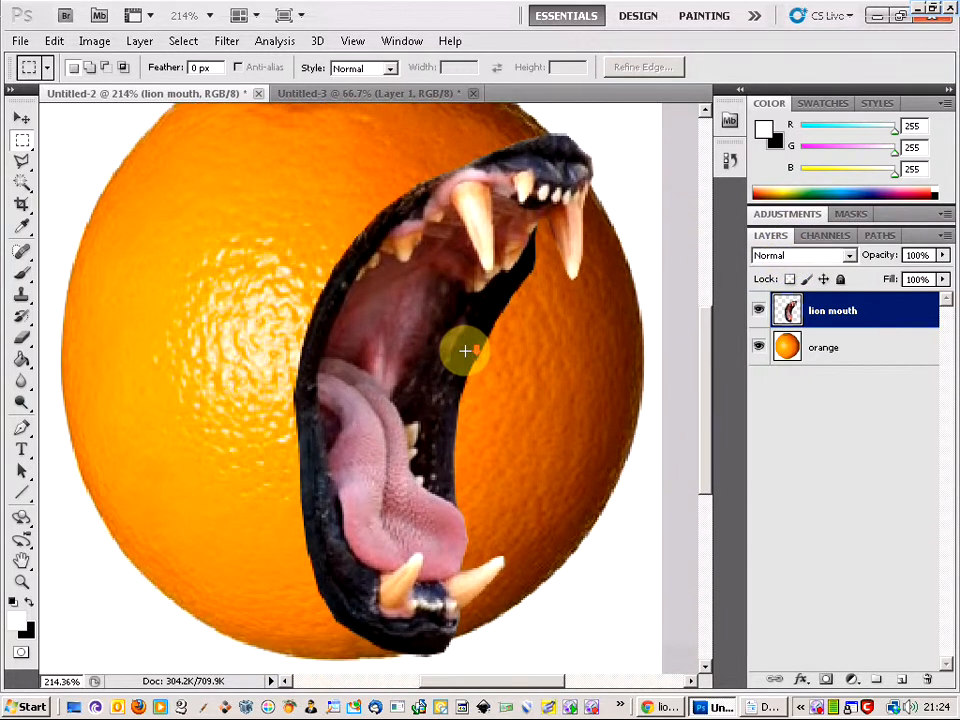
scroll(465, 351, "up", 2)
left_click(21, 118)
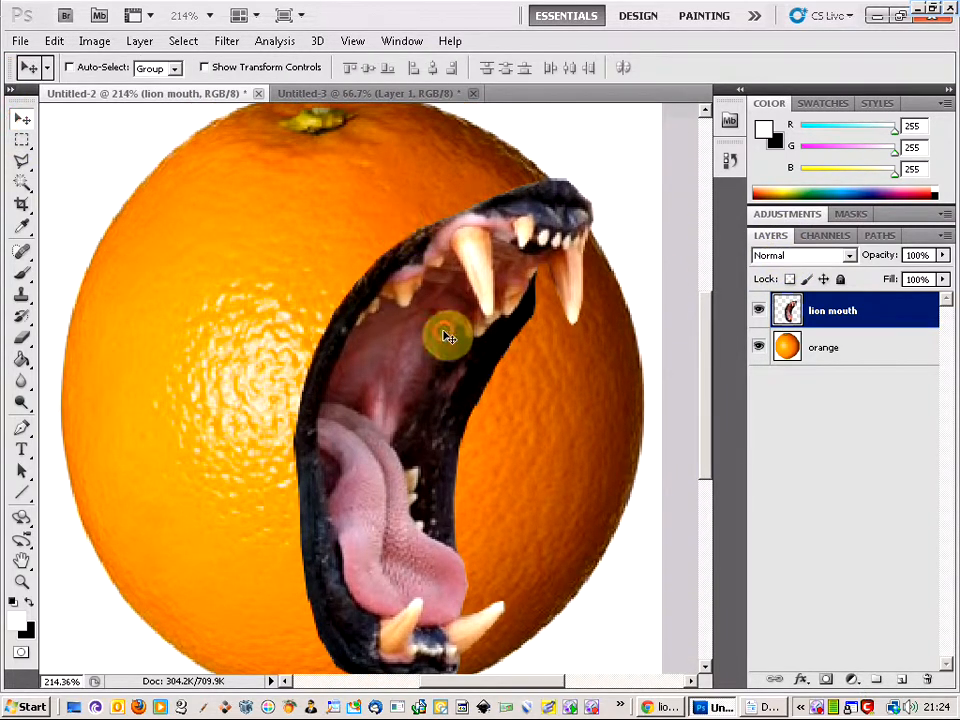
left_click_drag(448, 337, 455, 337)
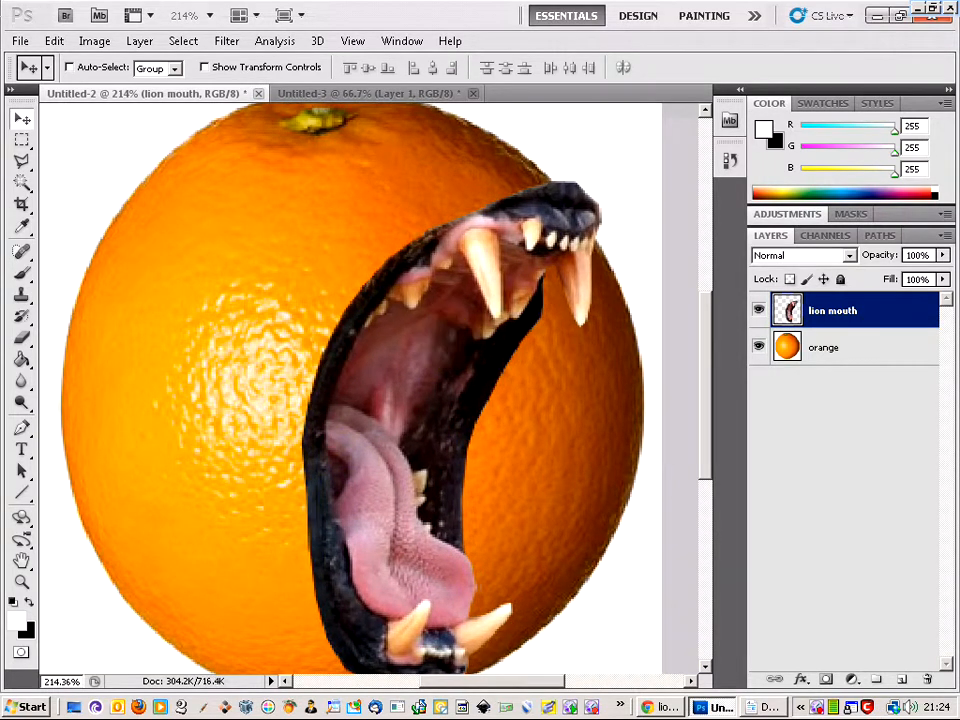
Duplicate the orange layer, keeping the name orange copy.
scroll(546, 360, "down", 4)
scroll(546, 360, "up", 2)
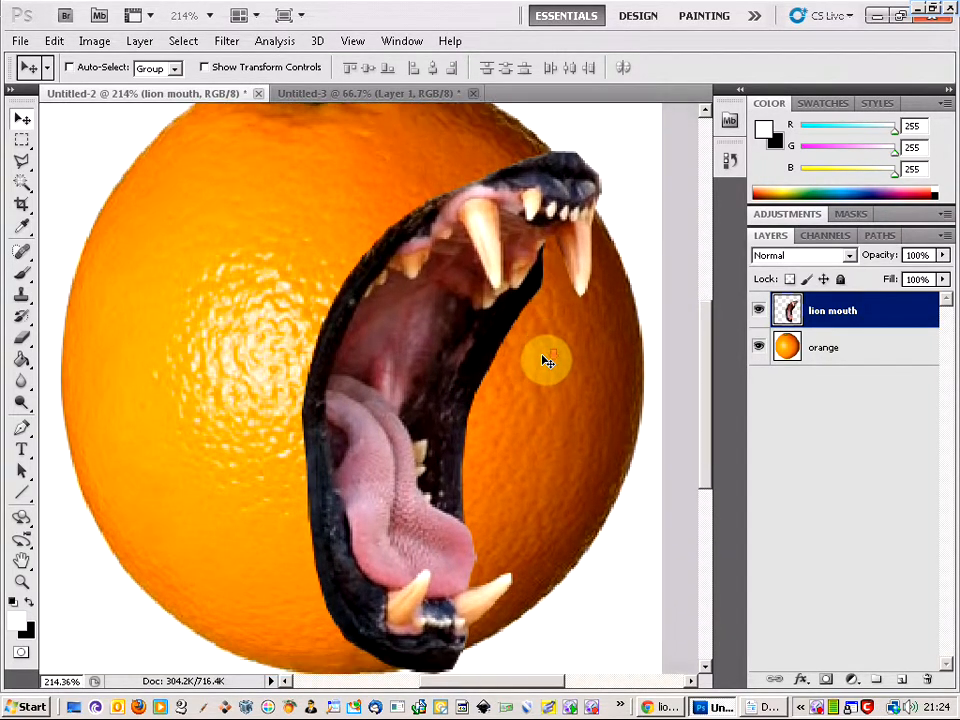
scroll(546, 360, "up", 3)
scroll(546, 360, "down", 1)
scroll(546, 360, "up", 1)
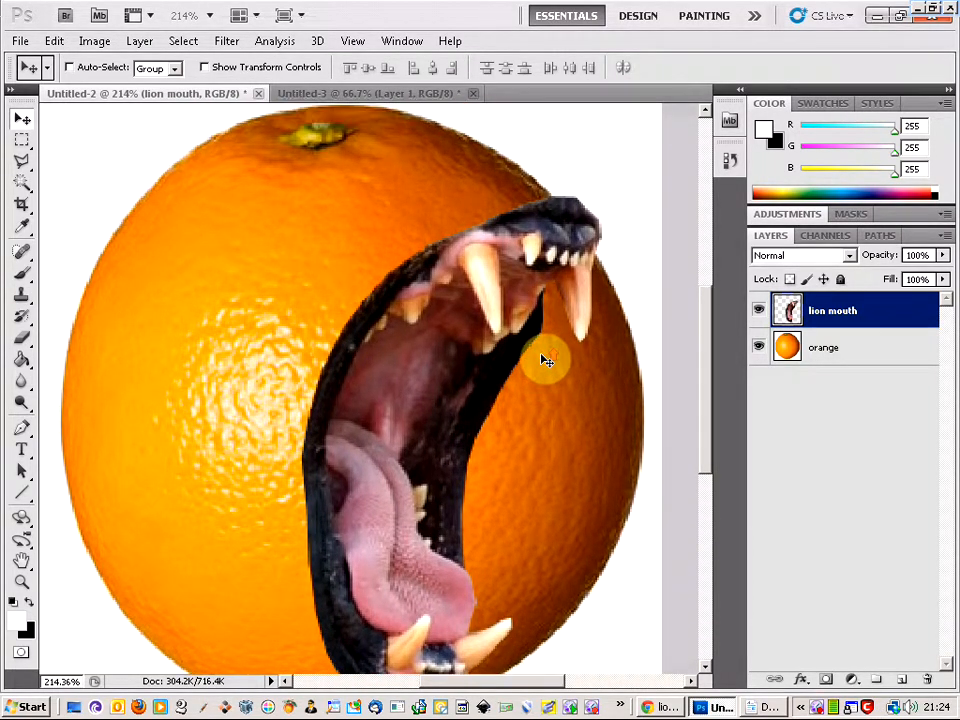
scroll(546, 360, "up", 1)
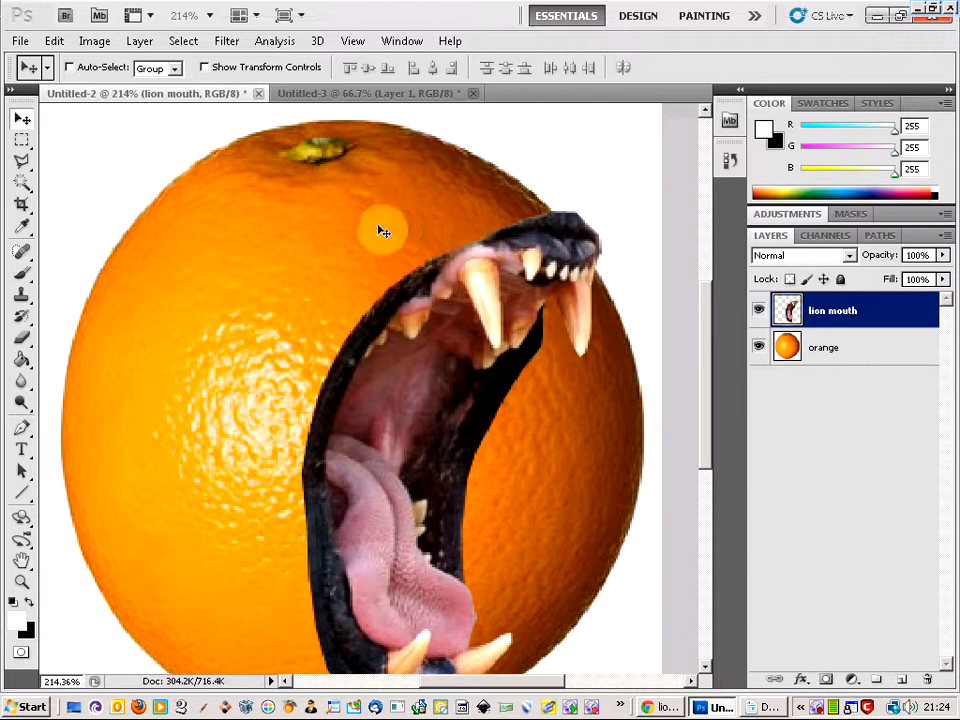
left_click(895, 358)
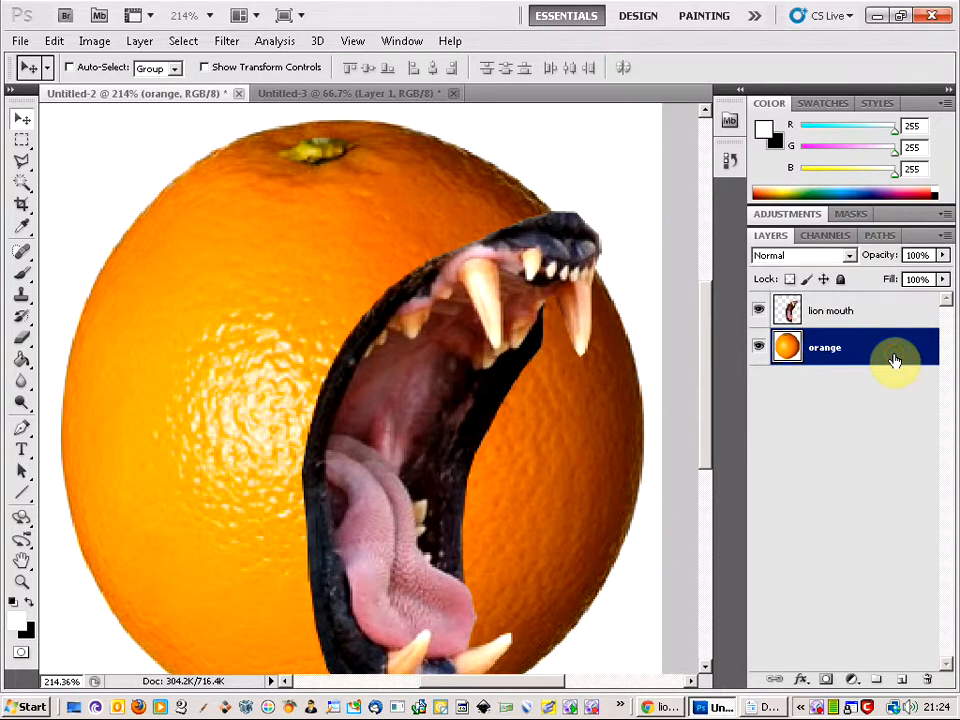
right_click(895, 358)
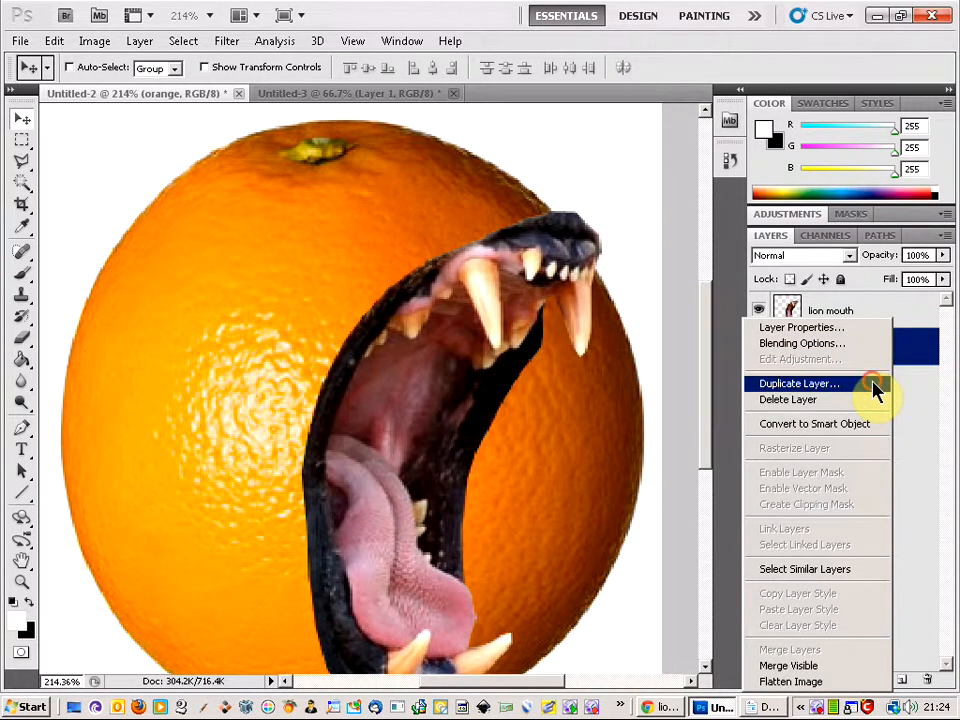
left_click(800, 383)
left_click(632, 210)
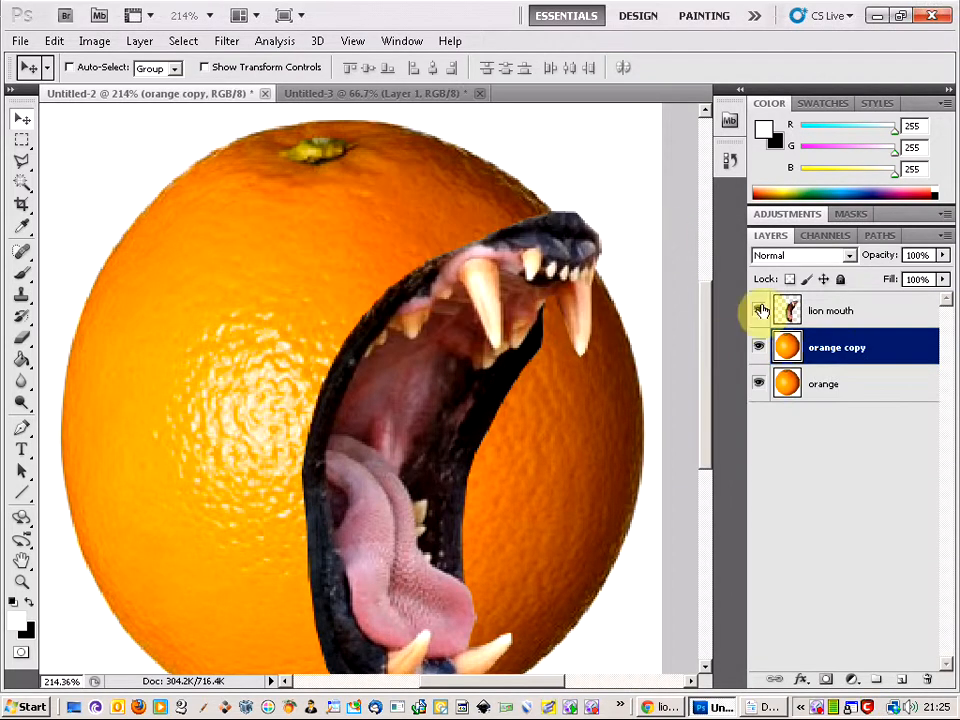
Draw an elliptical selection on the orange copy over the orange's upper right edge, just above the lion's upper lip.
scroll(395, 203, "up", 3)
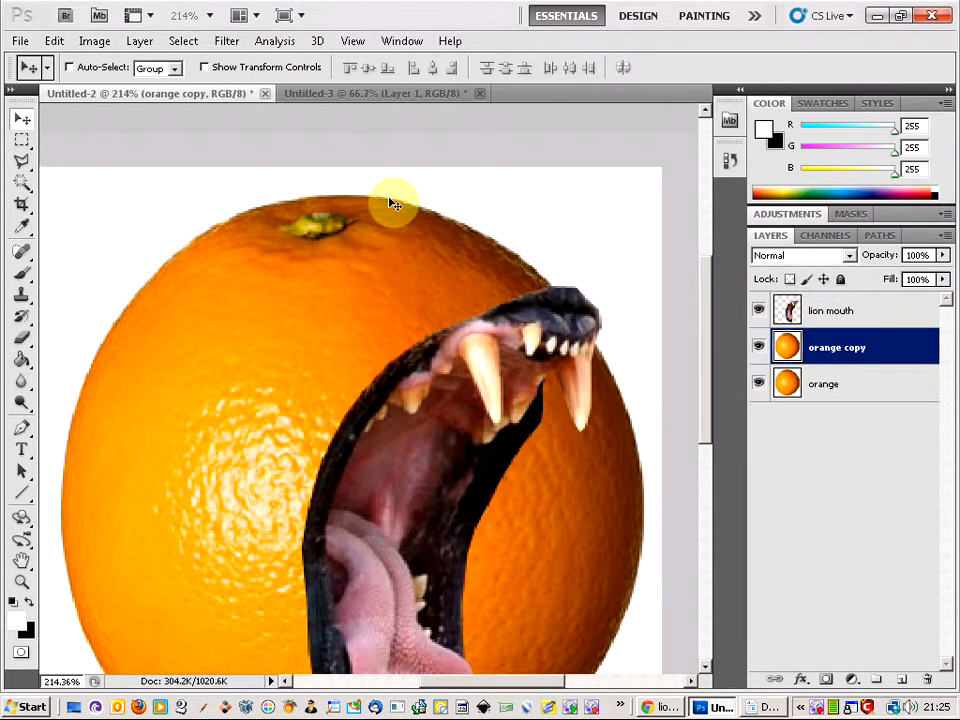
scroll(395, 203, "up", 1)
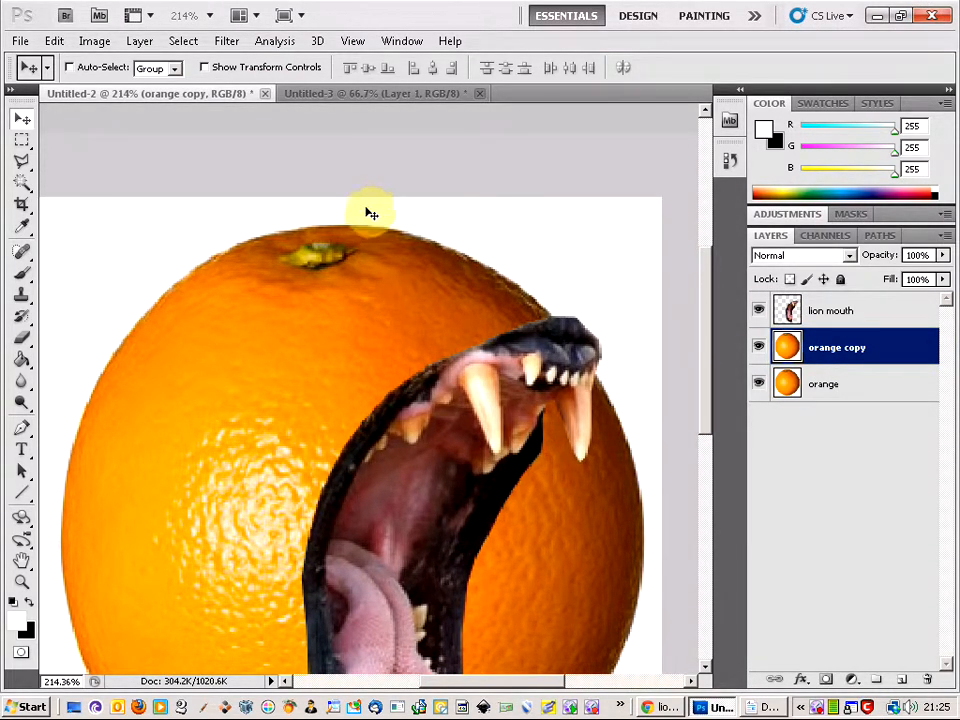
left_click(106, 45)
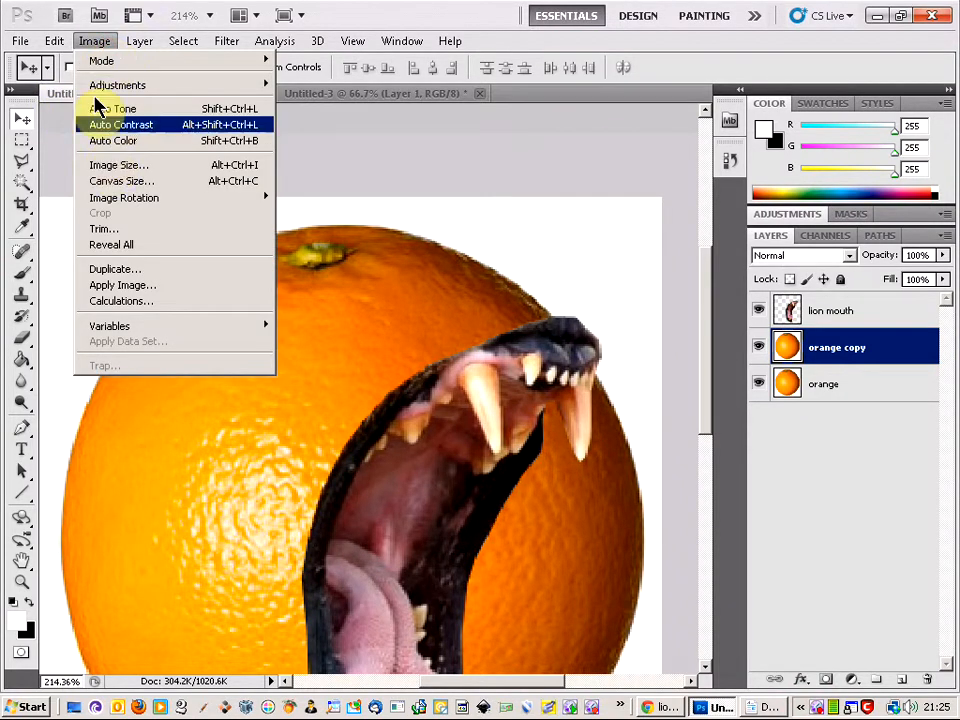
mouse_move(60, 44)
left_click(22, 145)
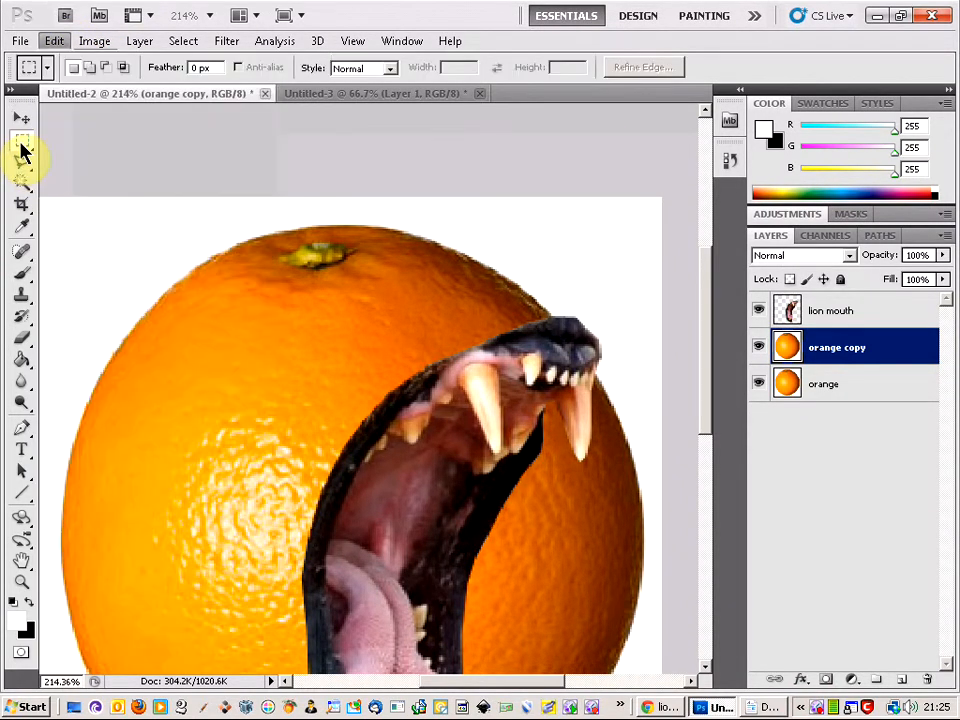
left_click(21, 147)
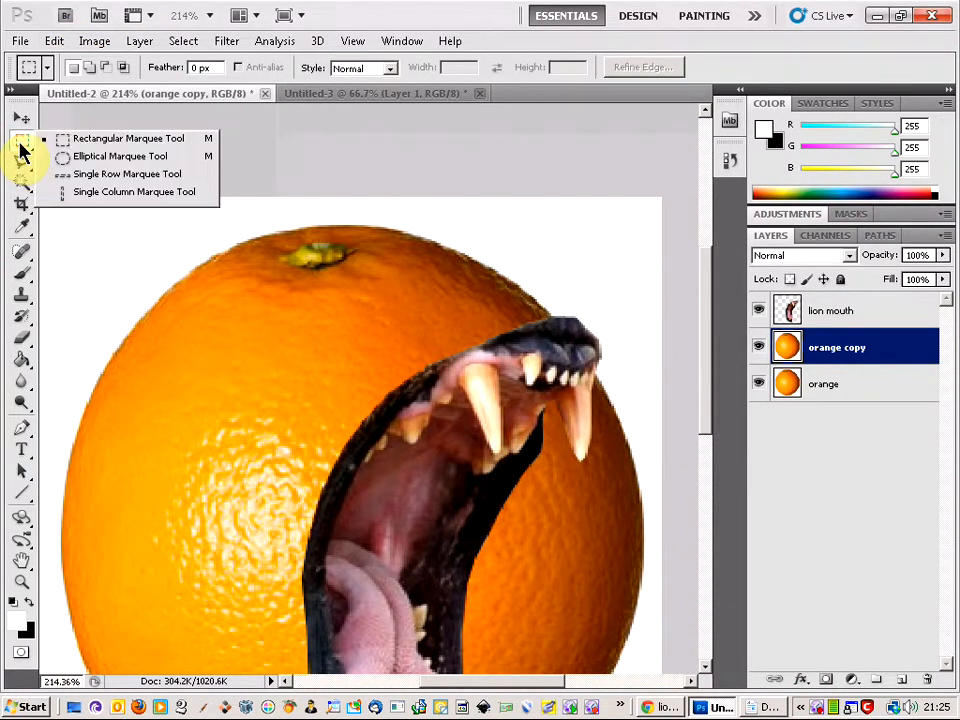
left_click(84, 158)
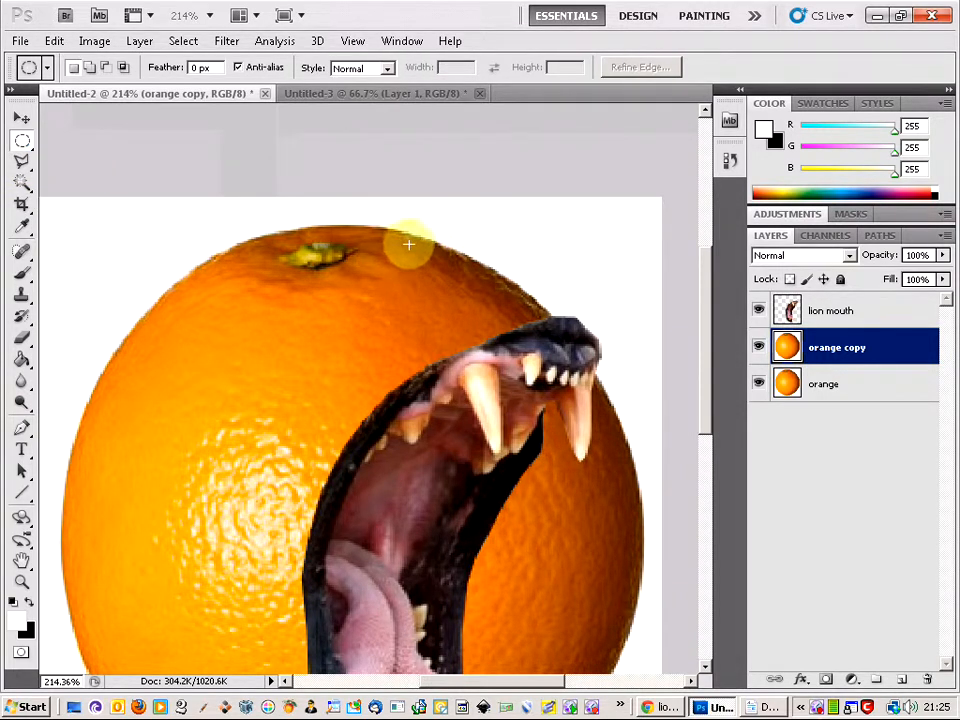
left_click_drag(405, 254, 572, 348)
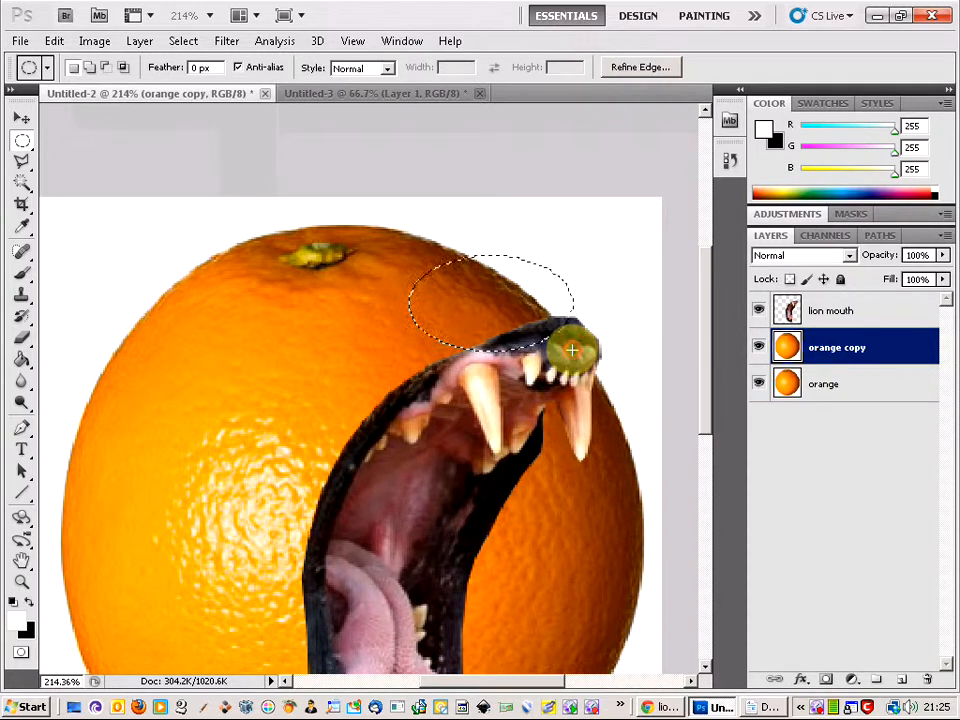
Warp the elliptical selection so the orange's upper edge bulges out to meet the lion's upper lip, apply it, and deselect.
left_click(50, 42)
mouse_move(170, 377)
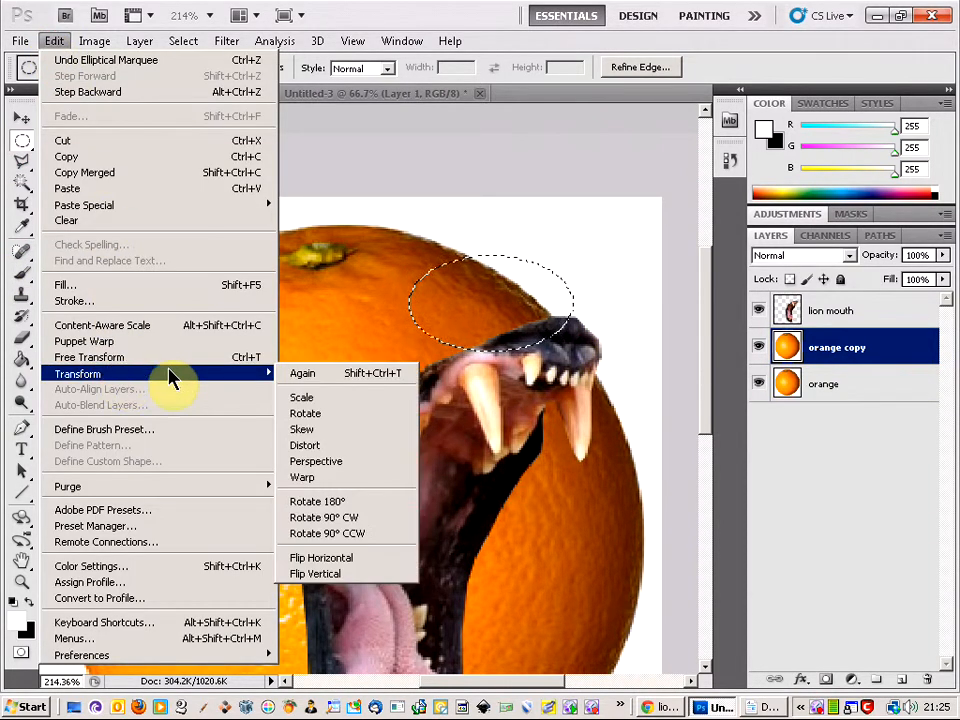
left_click(356, 477)
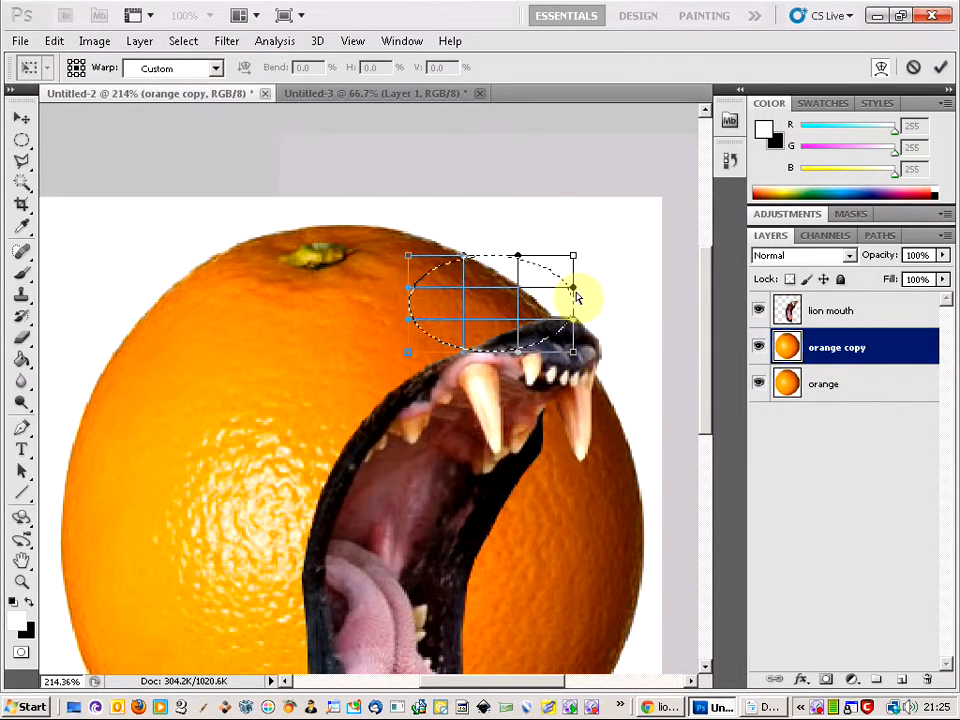
left_click_drag(573, 289, 599, 279)
left_click_drag(577, 333, 605, 330)
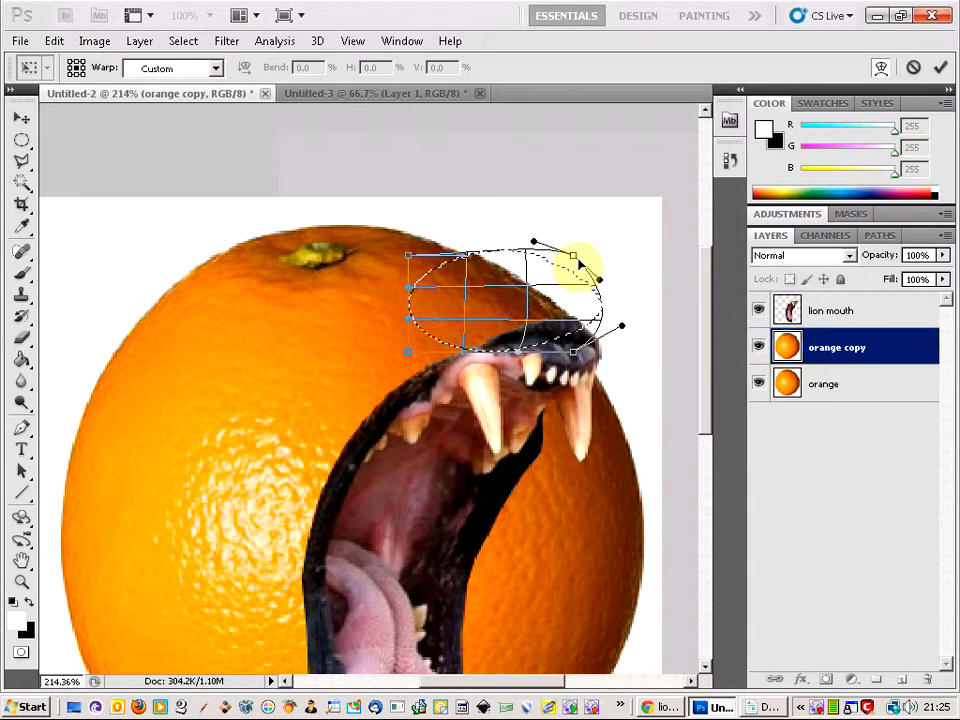
left_click_drag(574, 256, 583, 254)
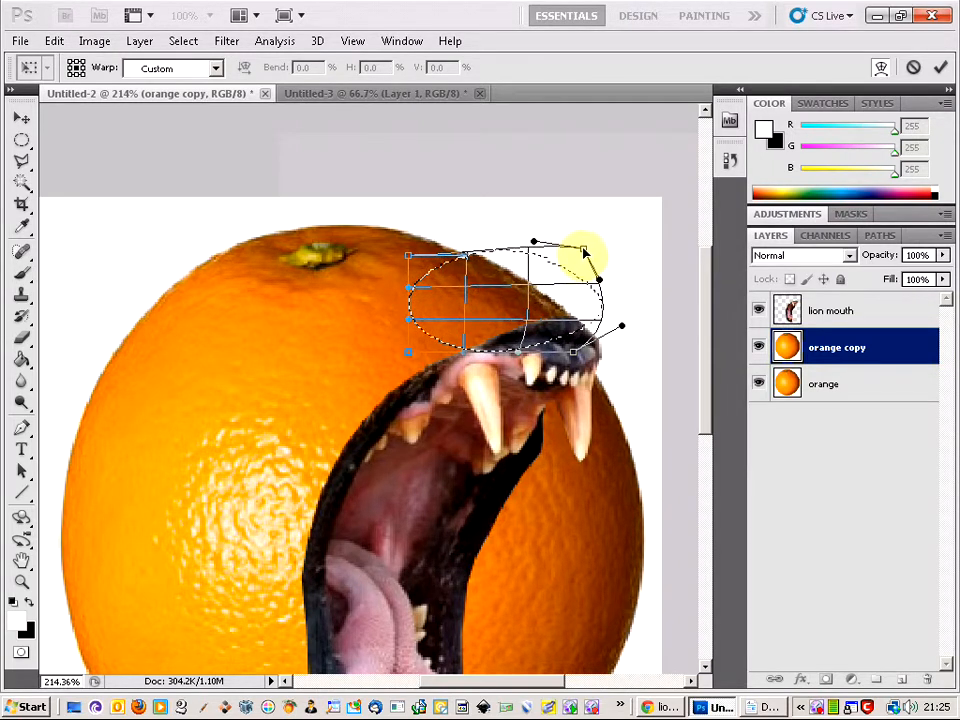
left_click_drag(601, 285, 610, 287)
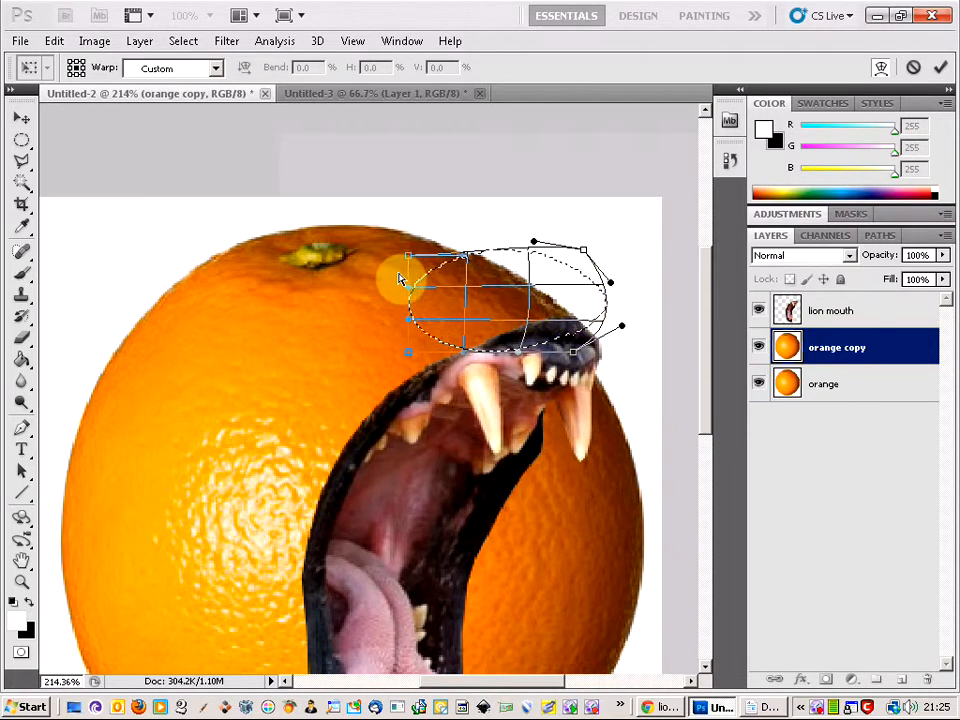
left_click(21, 139)
left_click(455, 269)
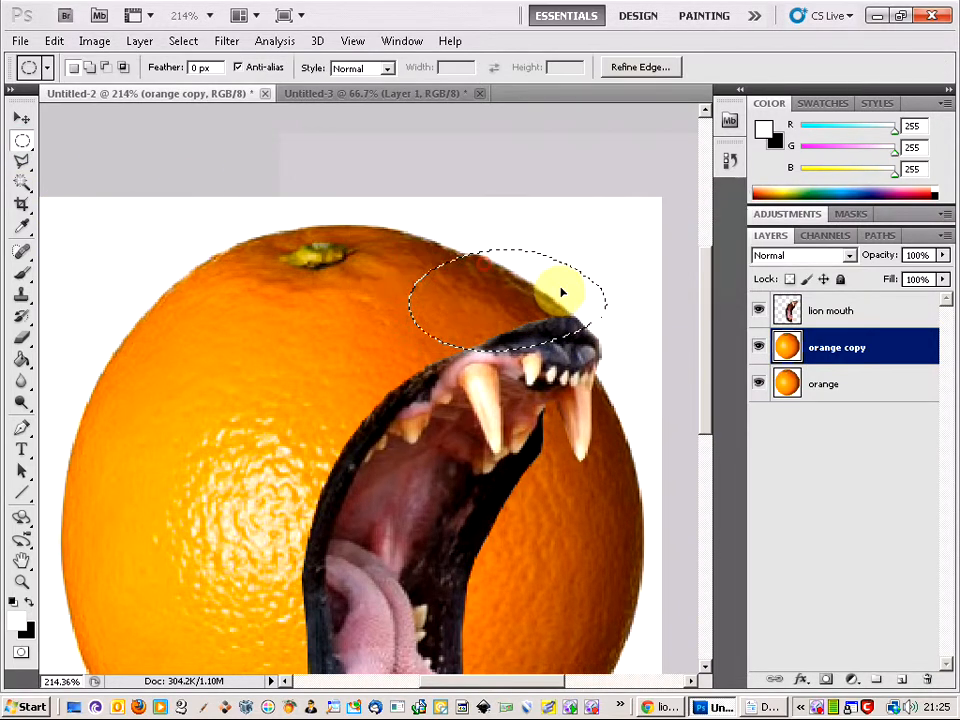
right_click(444, 270)
left_click(452, 280)
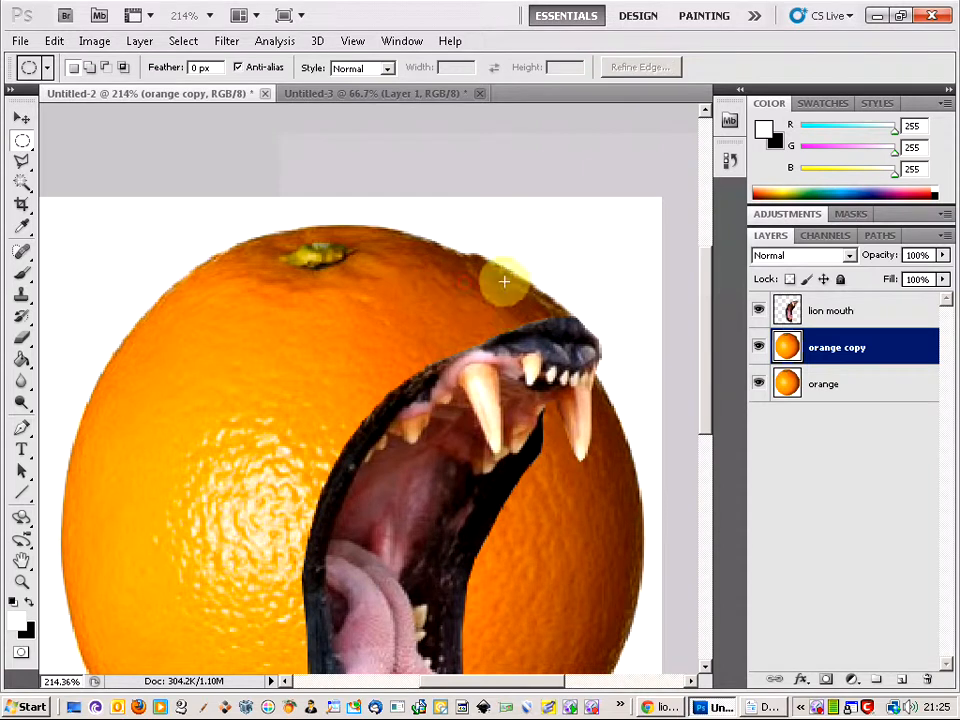
Paint white with a 5 px brush over the bump on the orange's upper edge to smooth the outline.
key("ctrl+0")
scroll(530, 235, "up", 6)
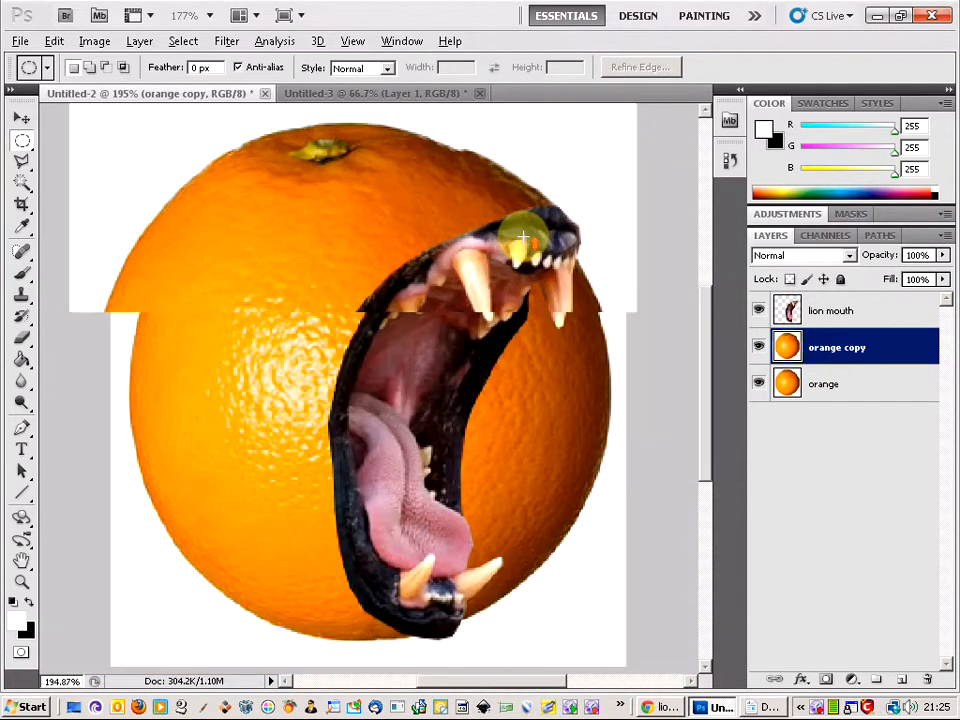
scroll(452, 155, "up", 3)
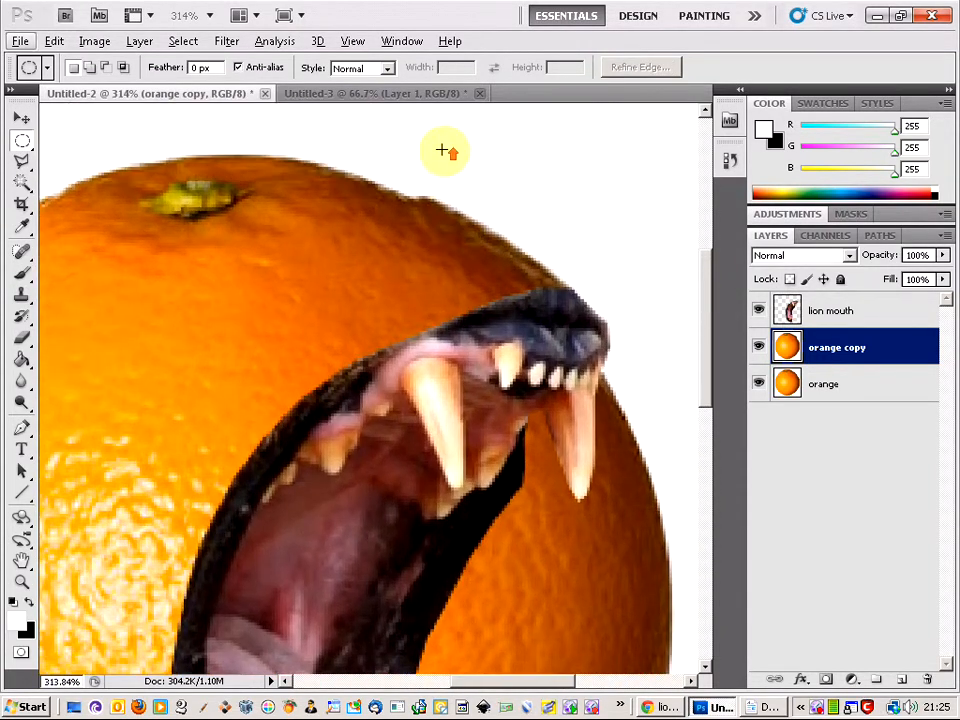
scroll(424, 220, "up", 6)
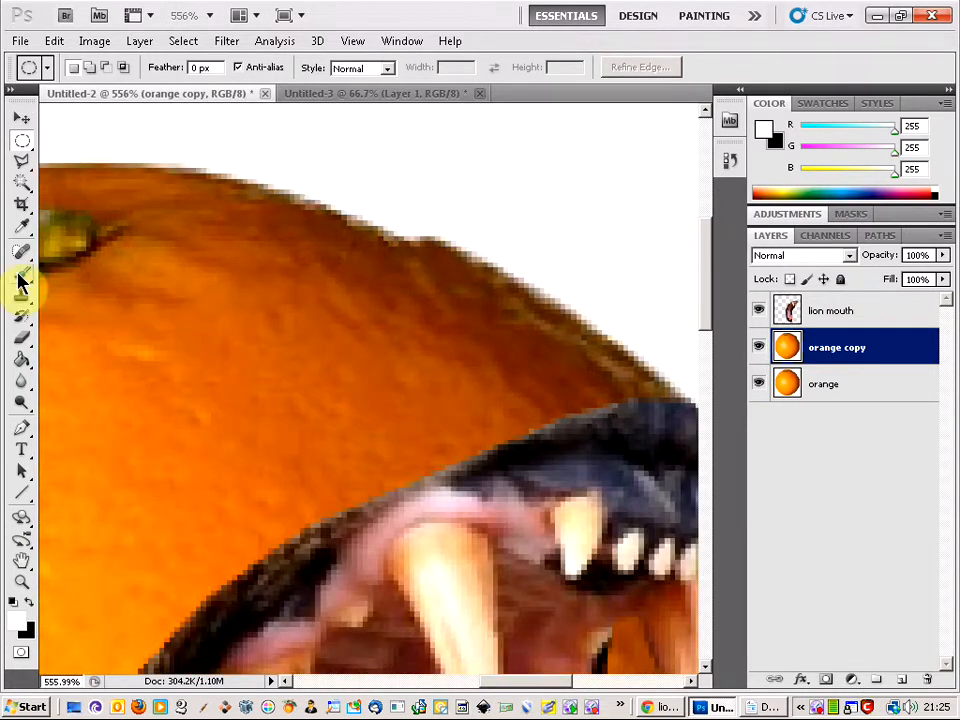
left_click(20, 278)
left_click(94, 70)
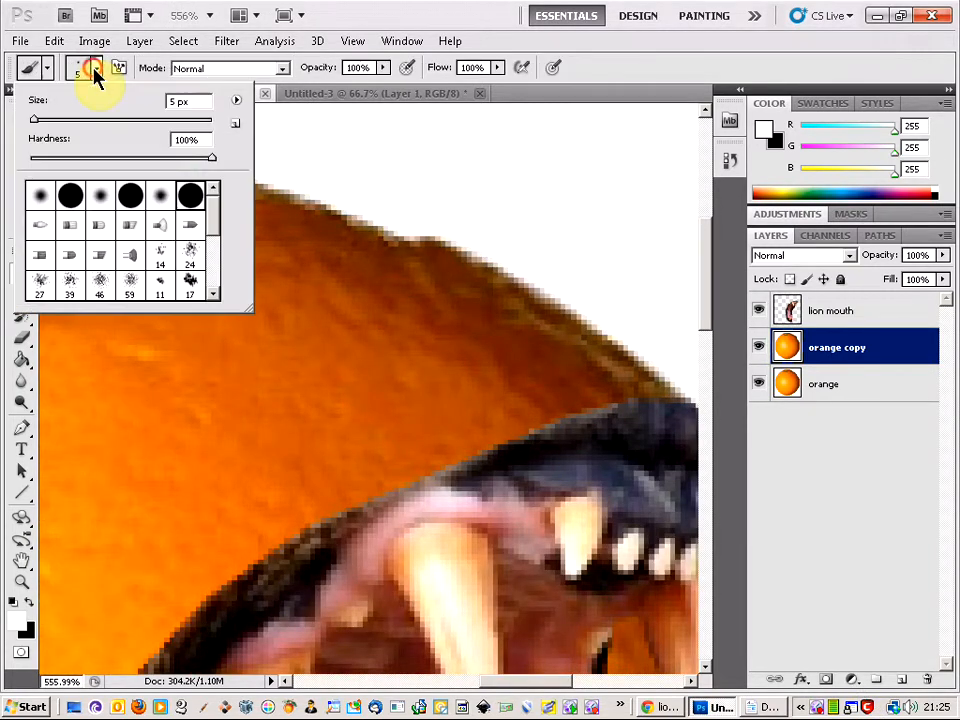
left_click(94, 70)
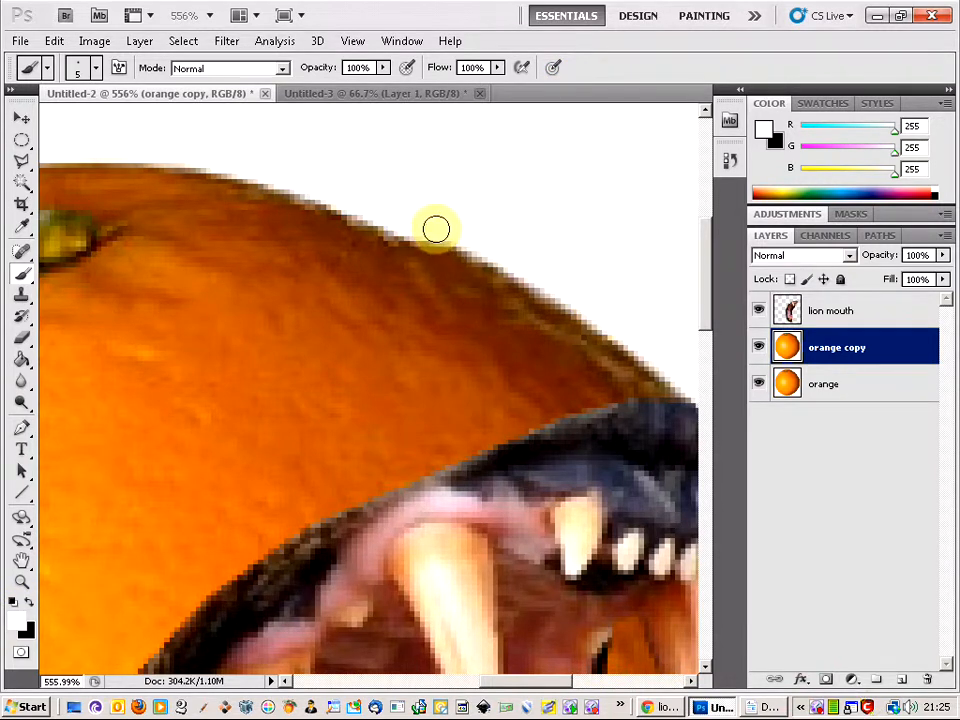
left_click_drag(453, 233, 469, 234)
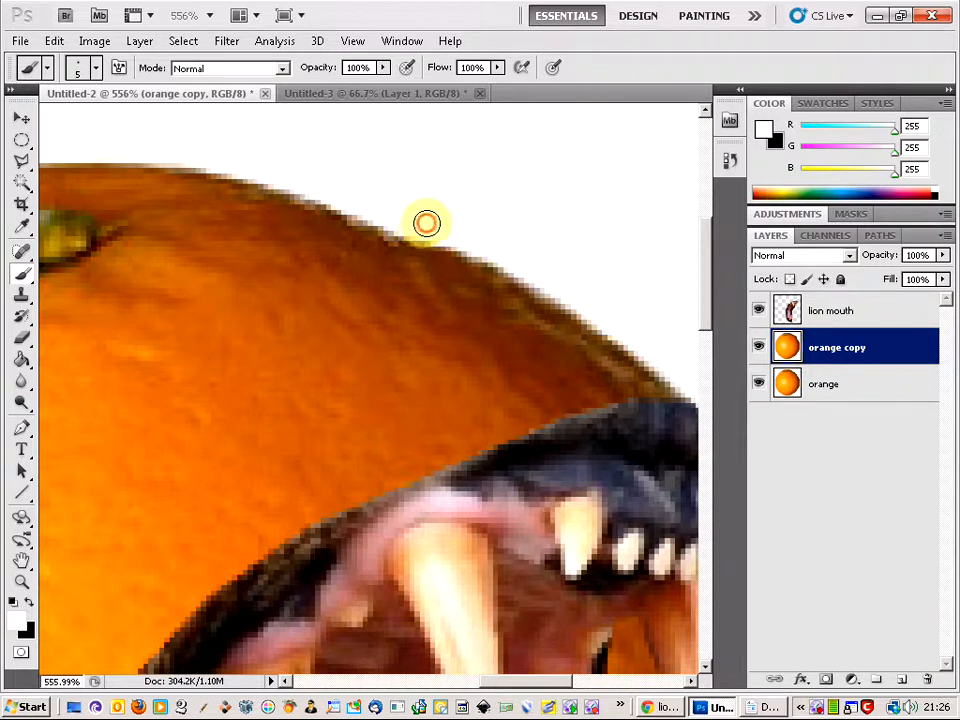
left_click_drag(458, 233, 476, 239)
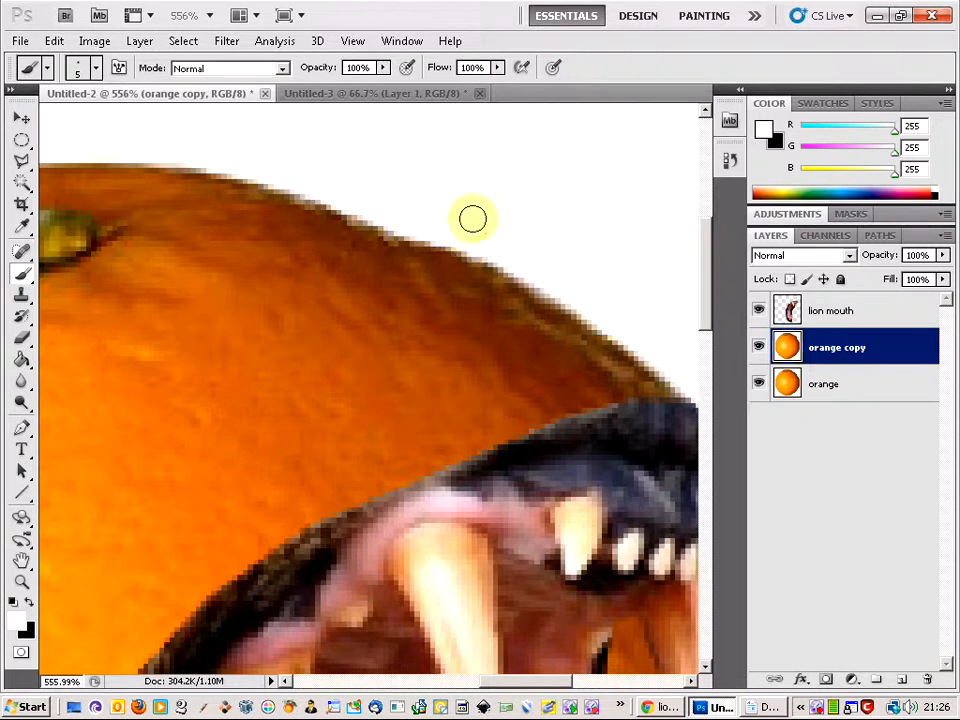
Draw an elliptical selection on the orange copy over the orange's bottom edge and the lion's lower lip.
scroll(471, 216, "down", 5)
scroll(560, 236, "up", 3)
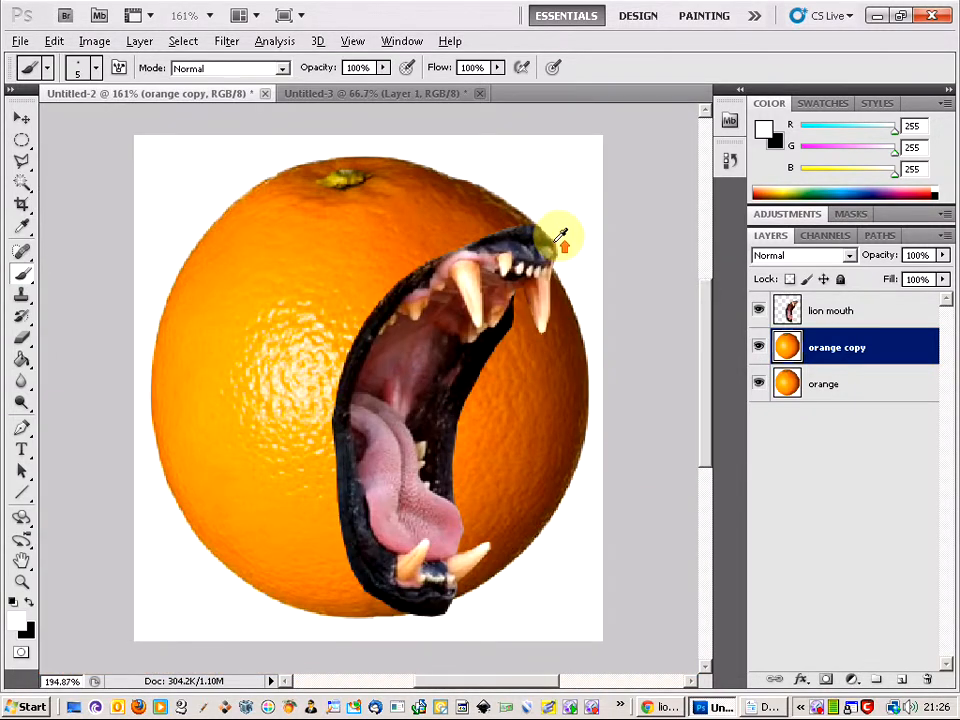
scroll(540, 222, "down", 2)
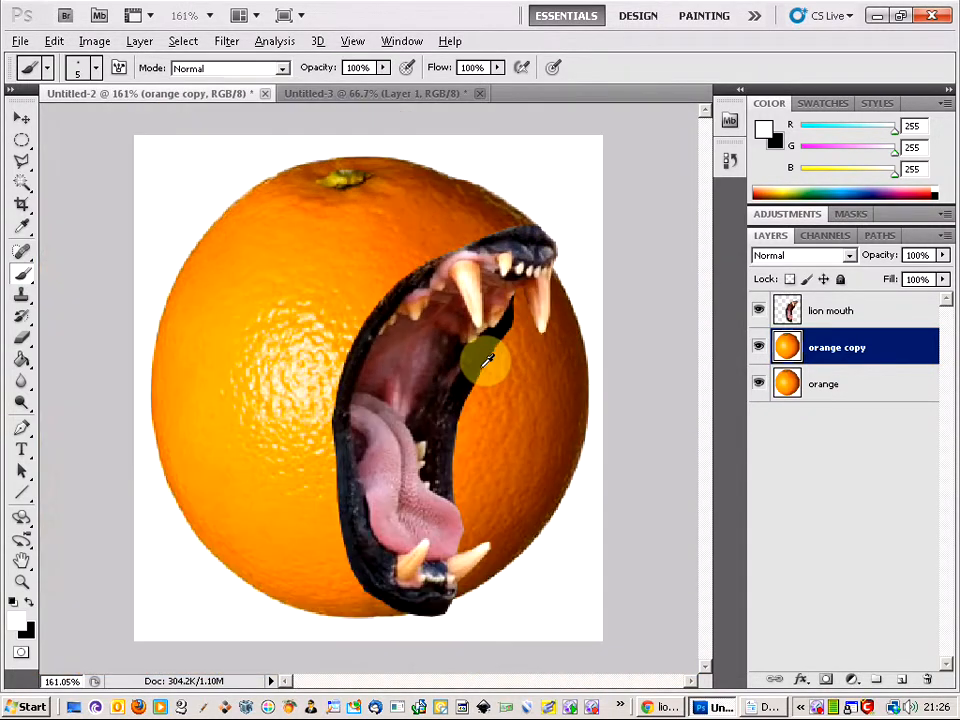
scroll(420, 628, "up", 3)
scroll(429, 621, "up", 3)
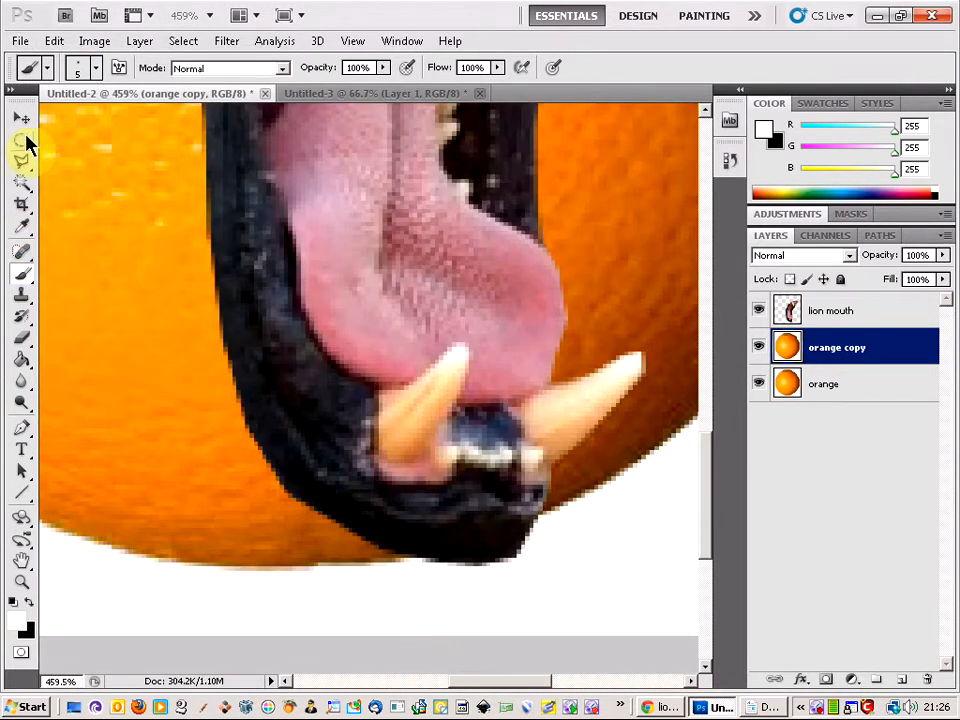
left_click(22, 140)
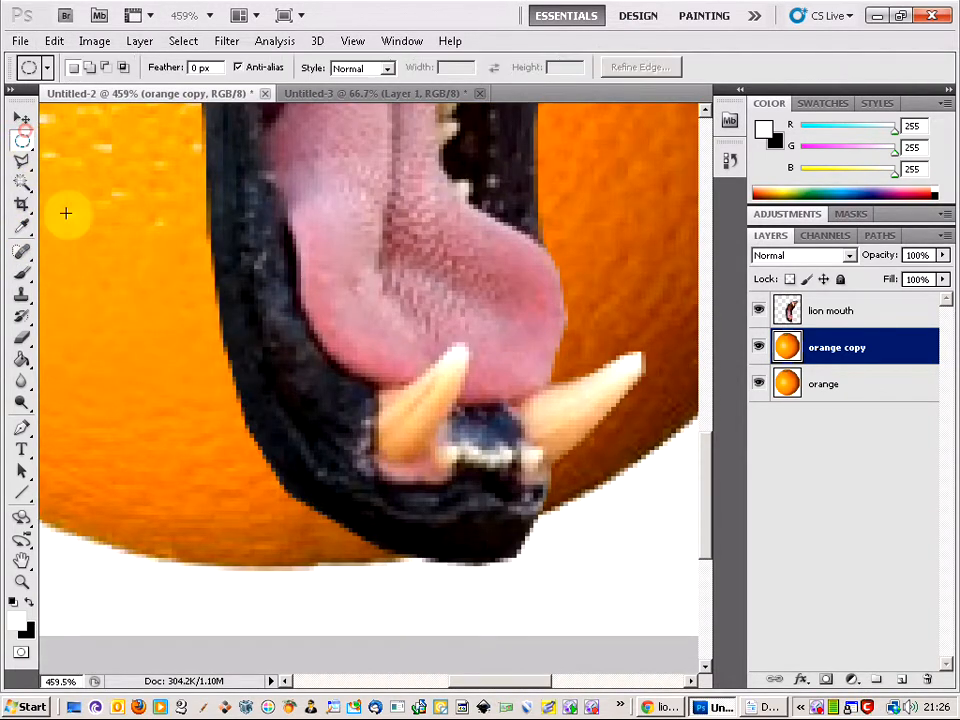
left_click_drag(212, 438, 460, 569)
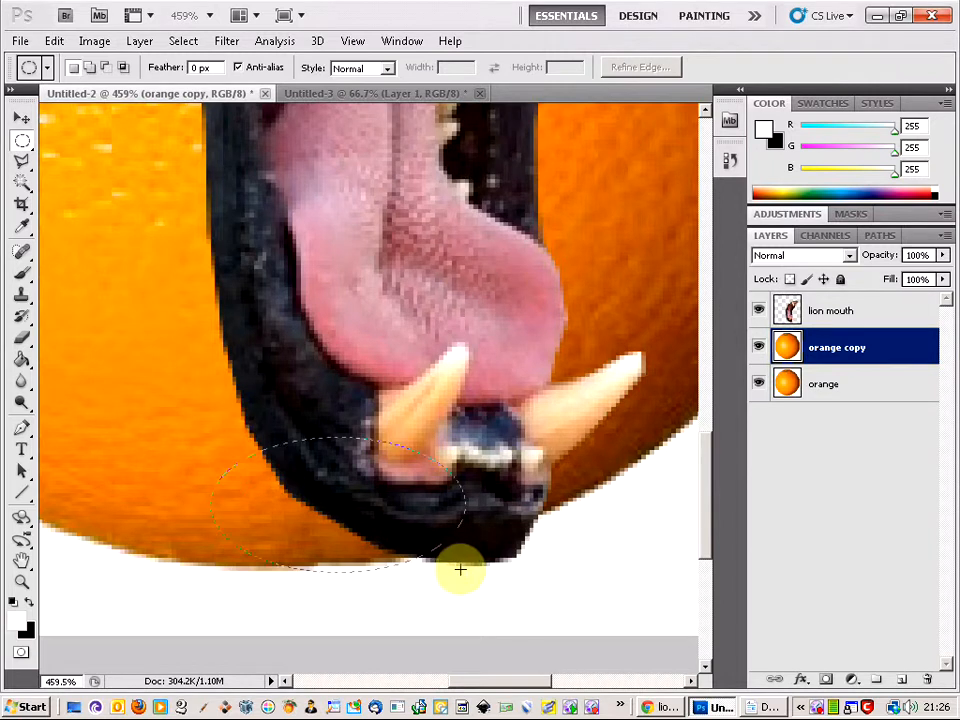
Warp the selected bottom edge of the orange down and outward beneath the lion's lower lip, apply it, and deselect.
left_click(55, 41)
mouse_move(86, 47)
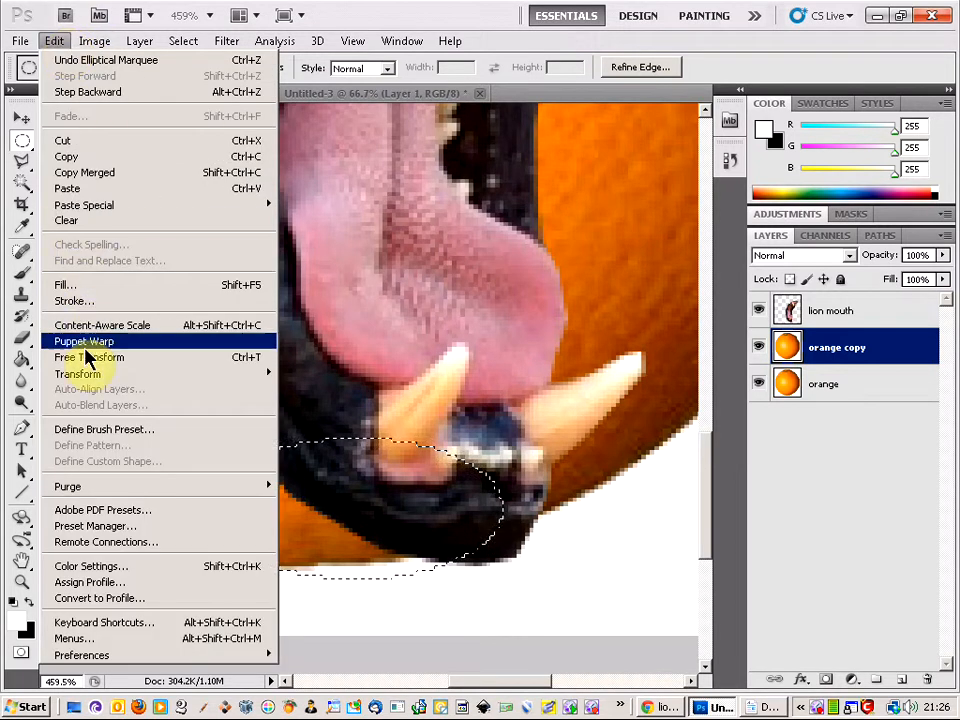
mouse_move(90, 373)
left_click(368, 479)
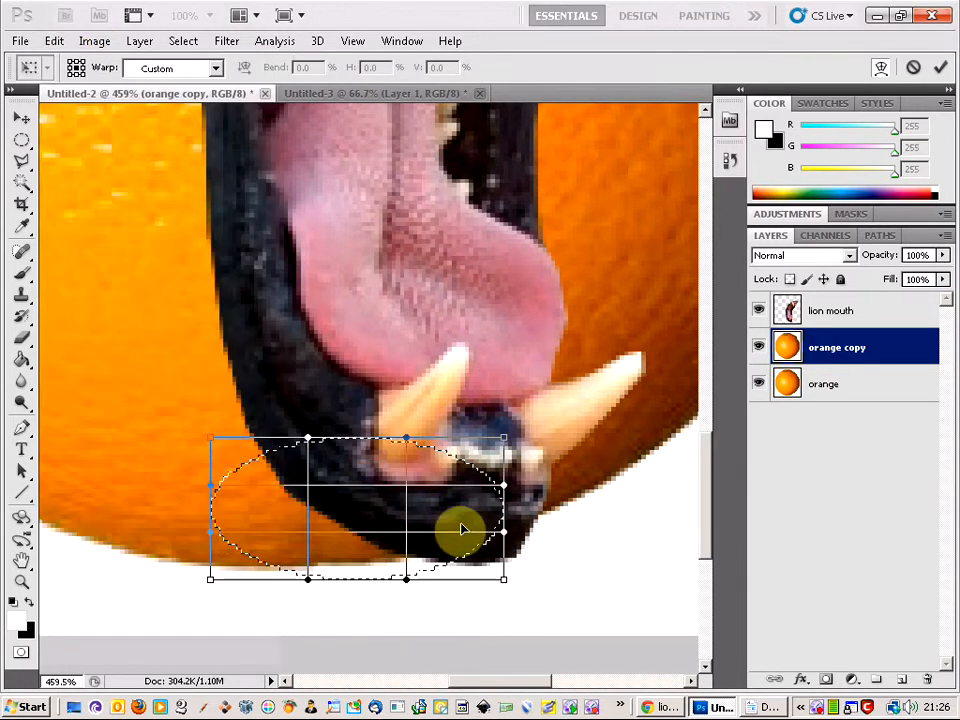
left_click_drag(506, 541, 531, 550)
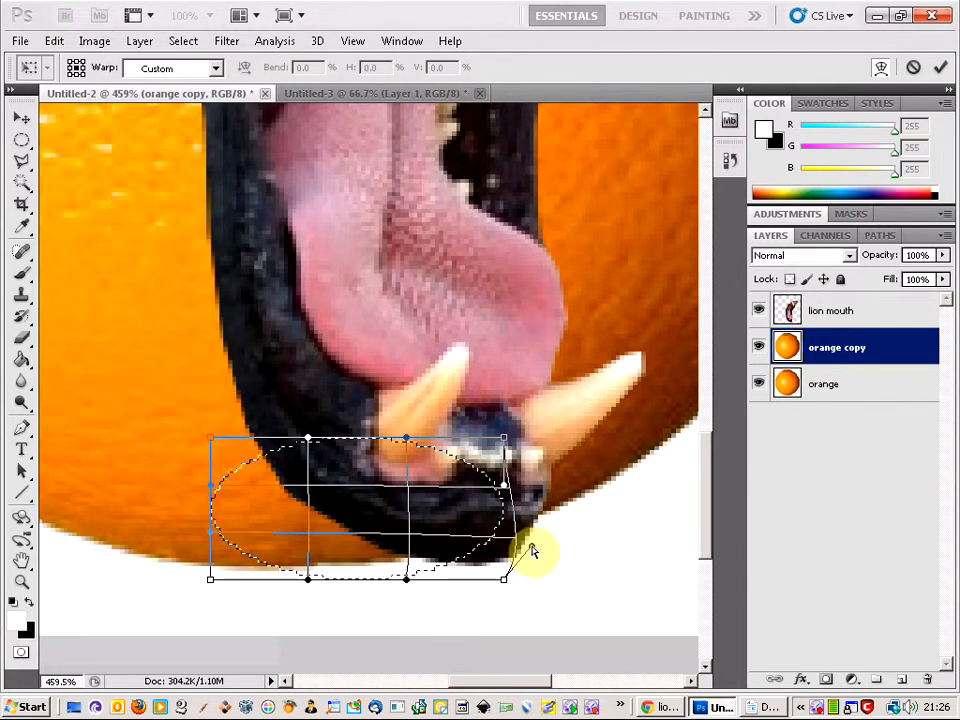
left_click_drag(410, 583, 426, 604)
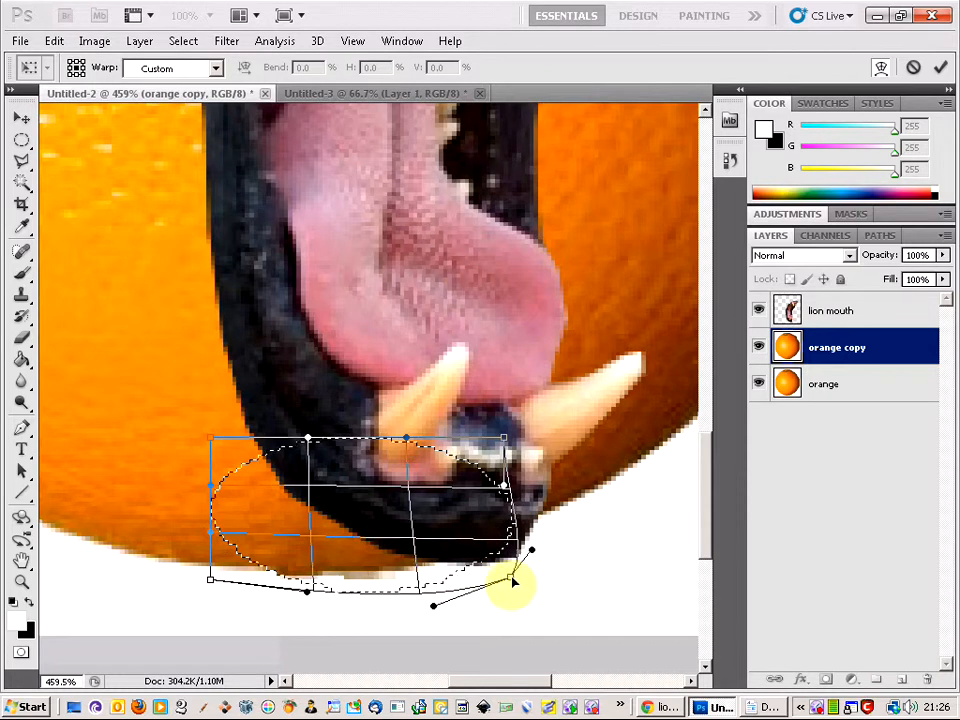
left_click_drag(512, 580, 545, 598)
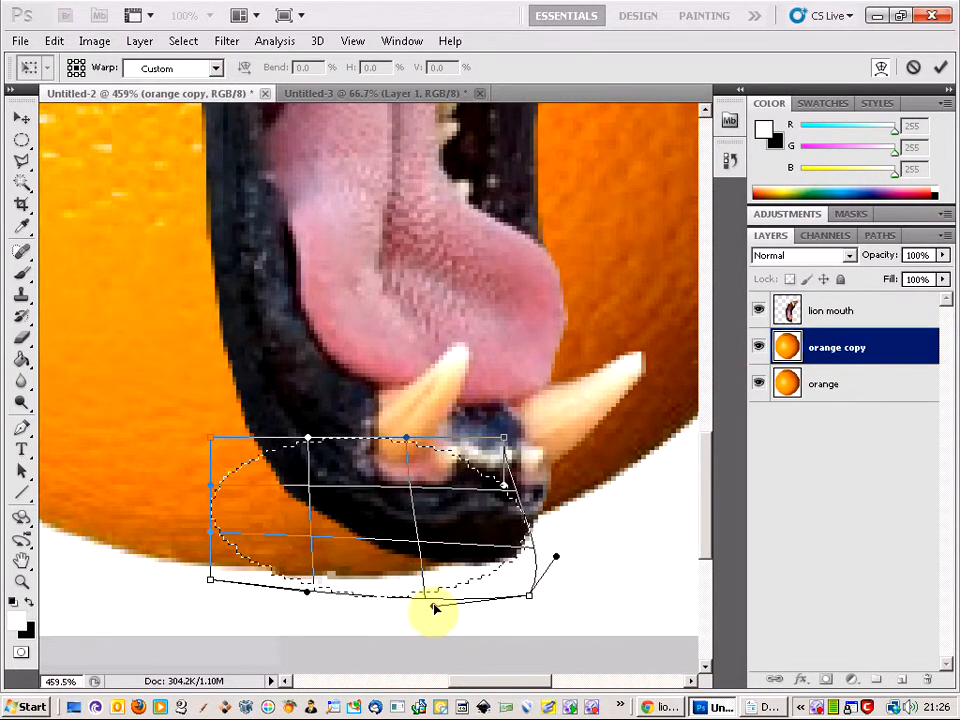
left_click_drag(443, 622, 445, 629)
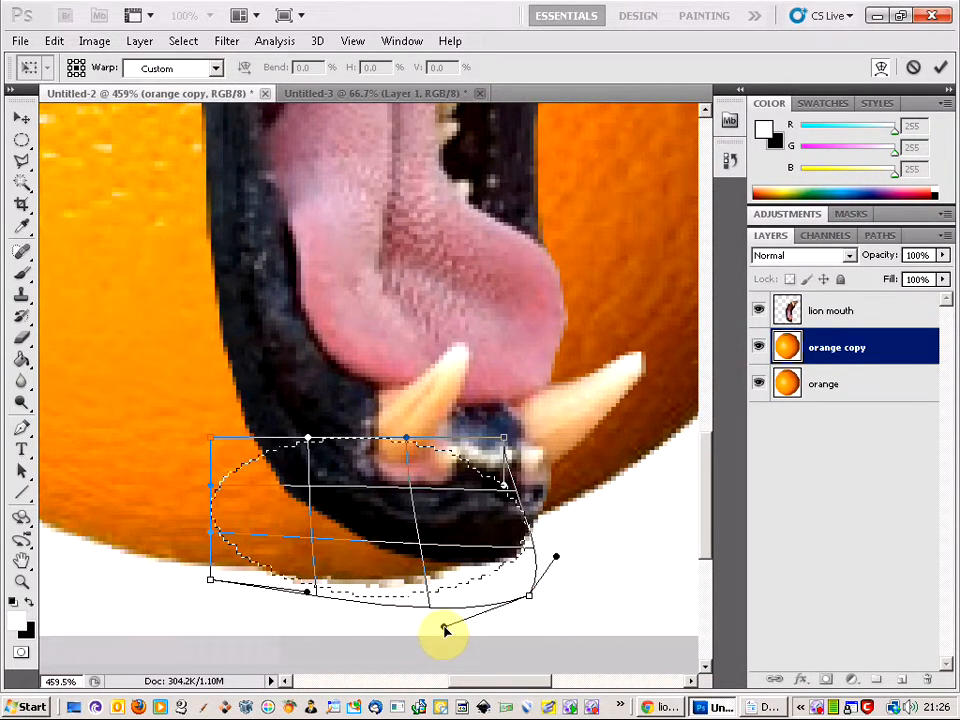
left_click(20, 138)
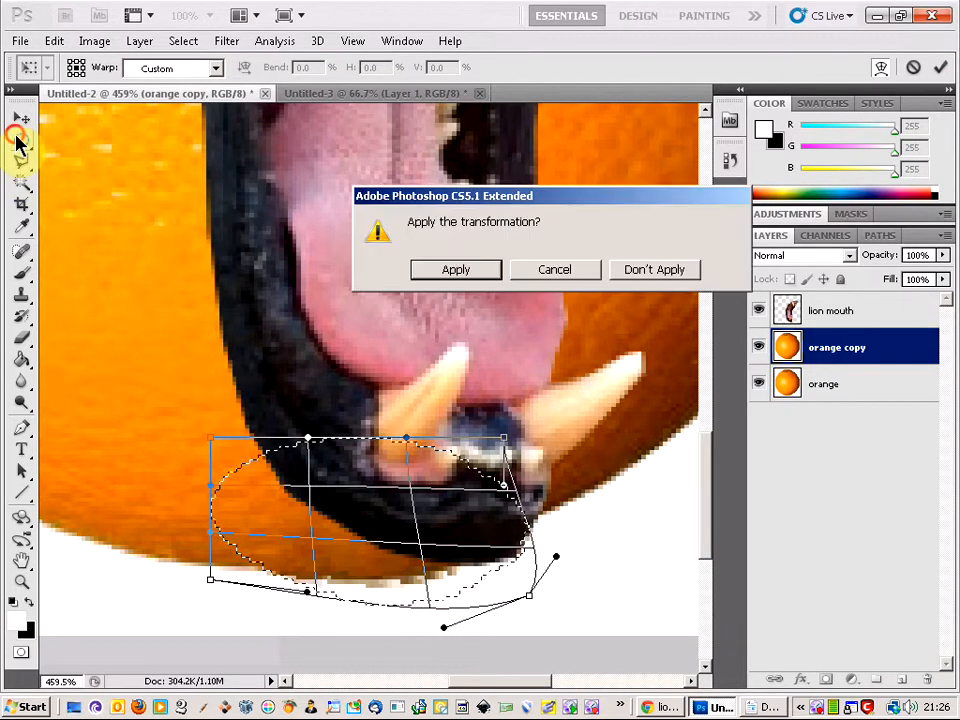
left_click(442, 268)
right_click(345, 551)
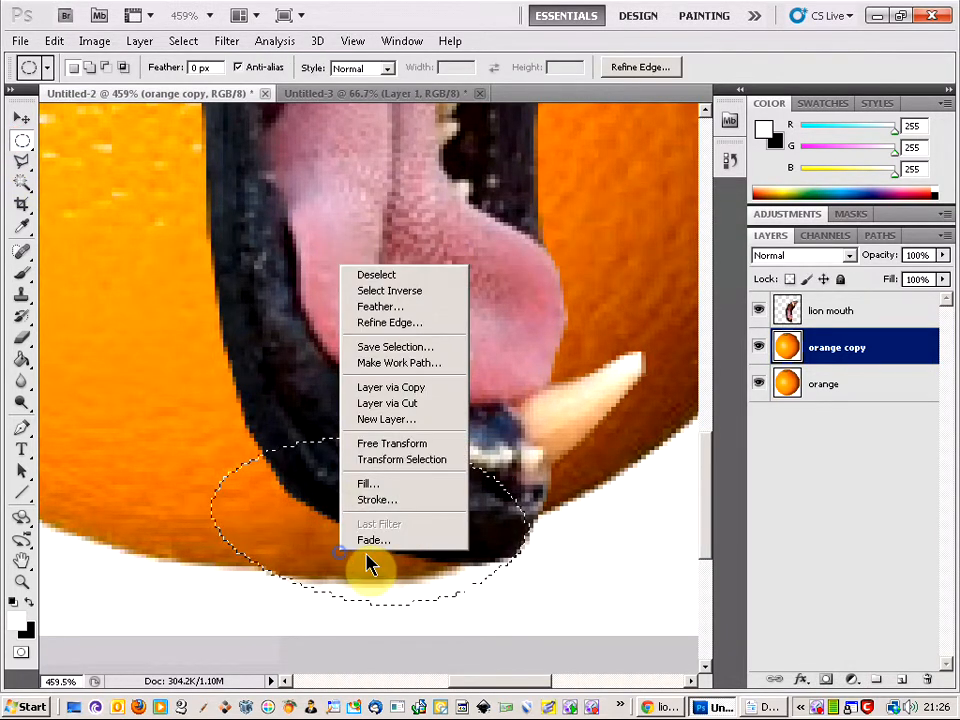
left_click(375, 277)
Merge the orange copy and orange layers with Merge Visible while the lion mouth layer is hidden, and show the mouth again.
scroll(297, 553, "down", 6)
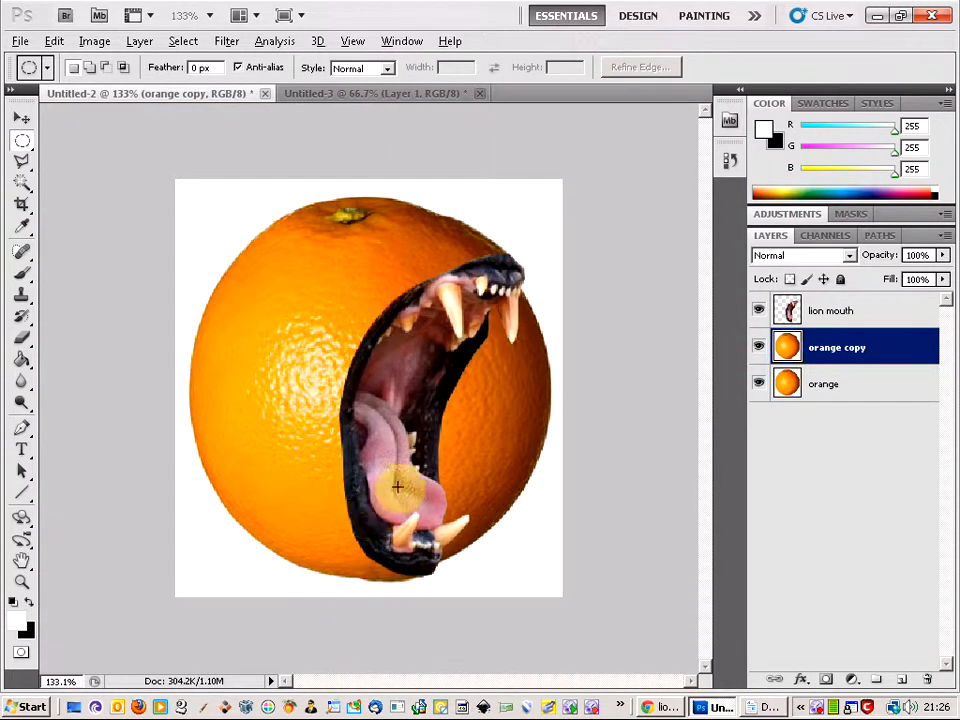
scroll(503, 287, "up", 2)
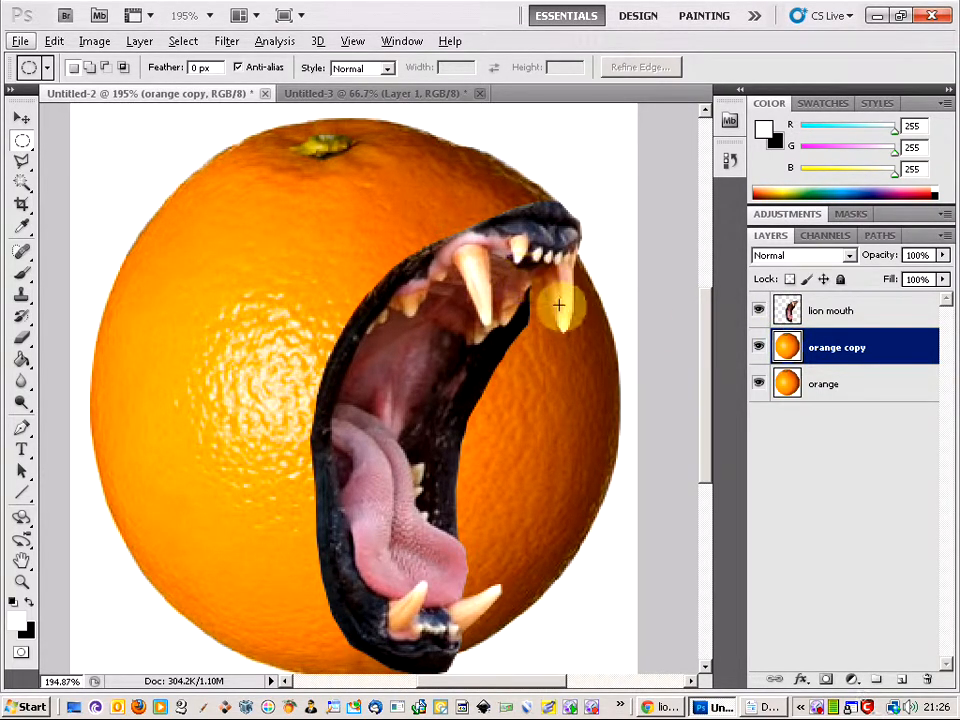
left_click(759, 311)
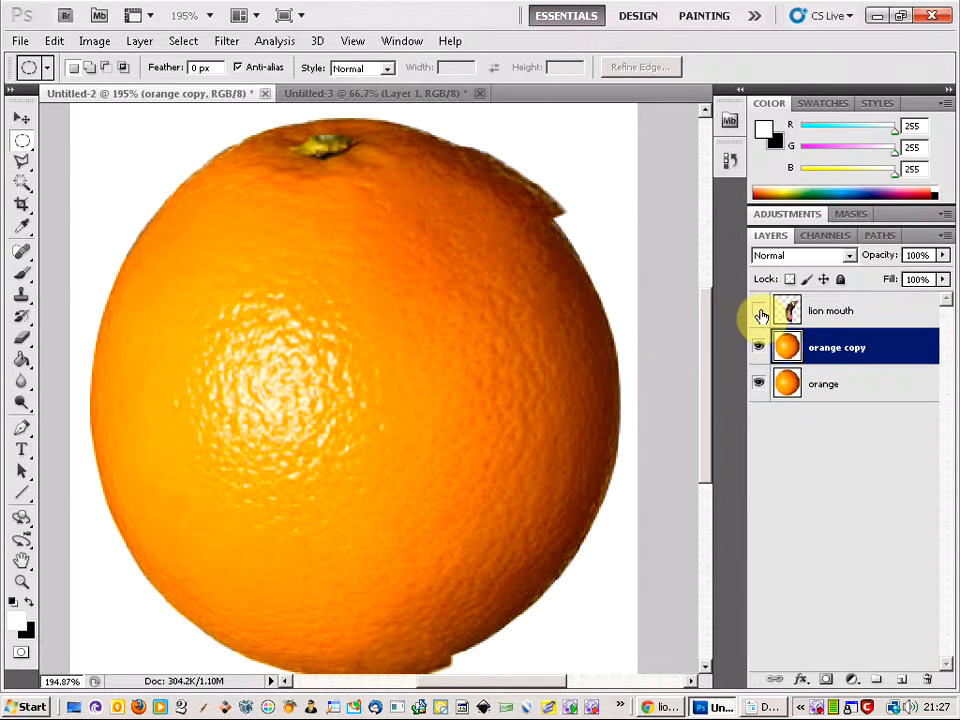
right_click(848, 345)
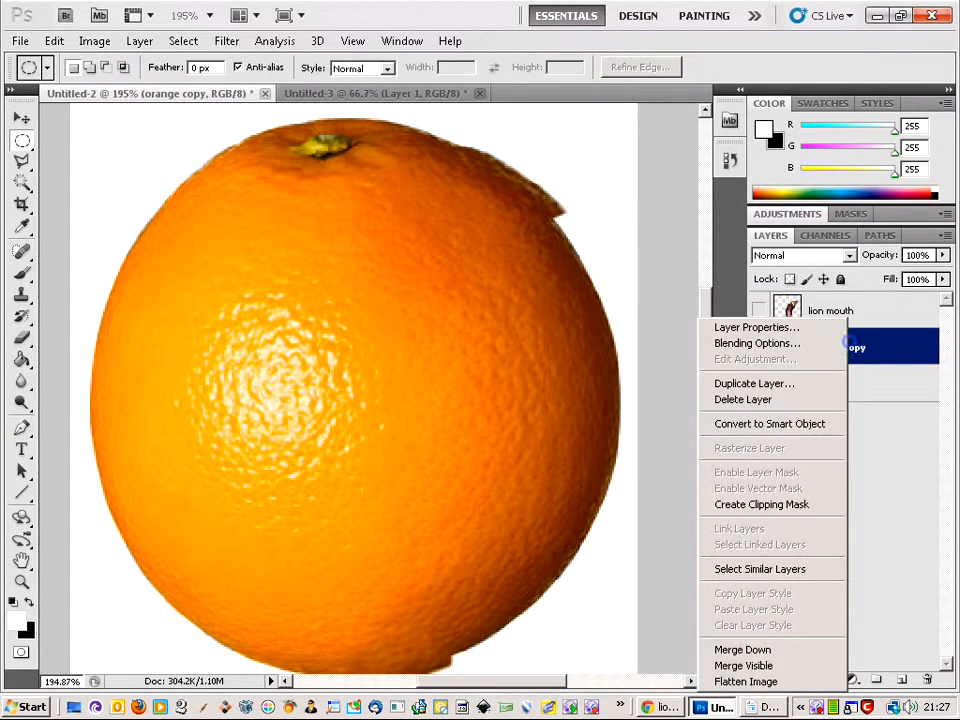
left_click(831, 666)
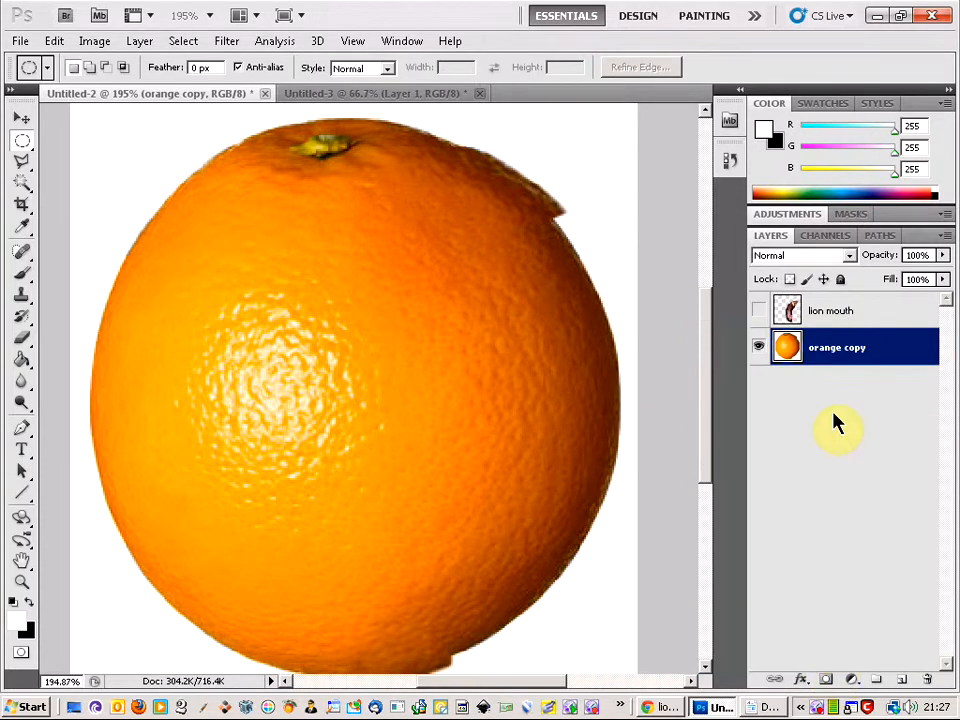
left_click(758, 313)
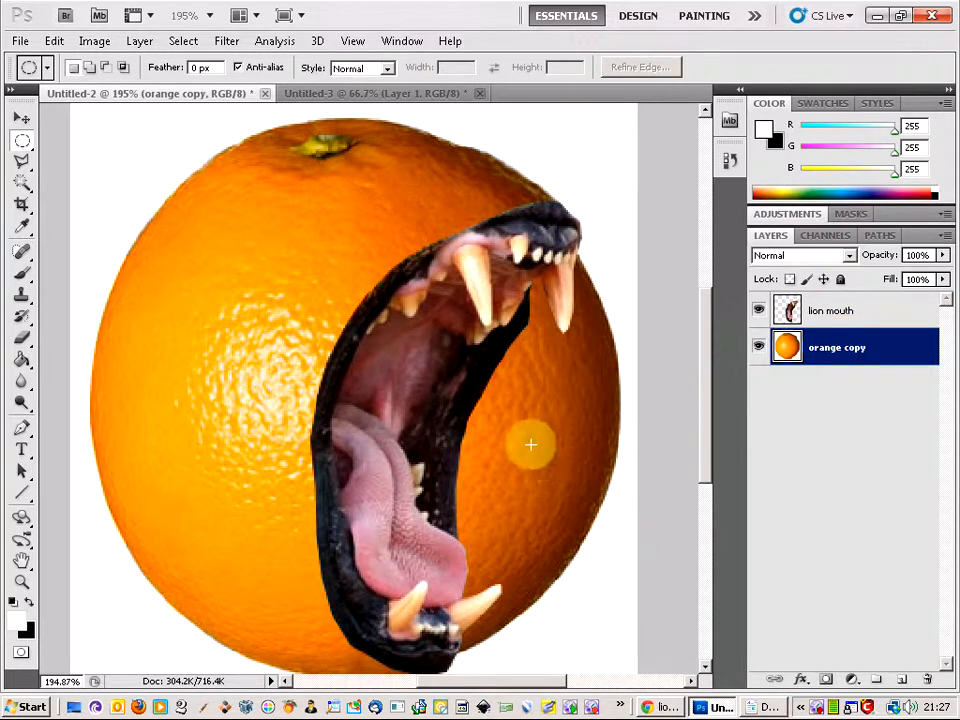
Trace a polygonal lasso along the mouth's inner black edge from the upper front fang down past the tongue and lower fang.
scroll(563, 322, "up", 2)
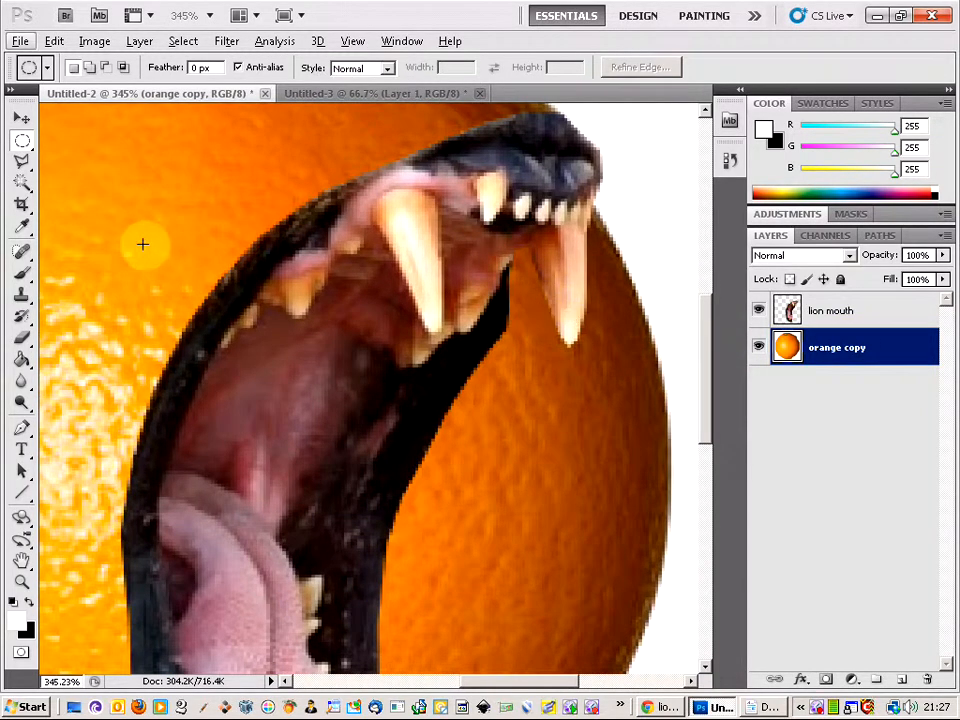
left_click(20, 165)
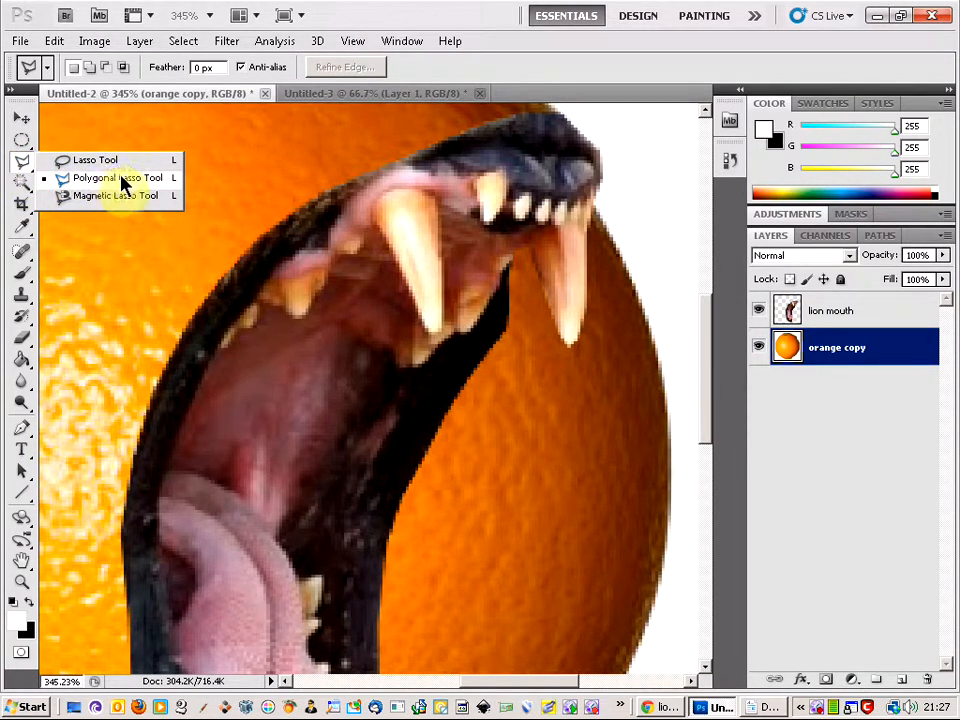
left_click(152, 180)
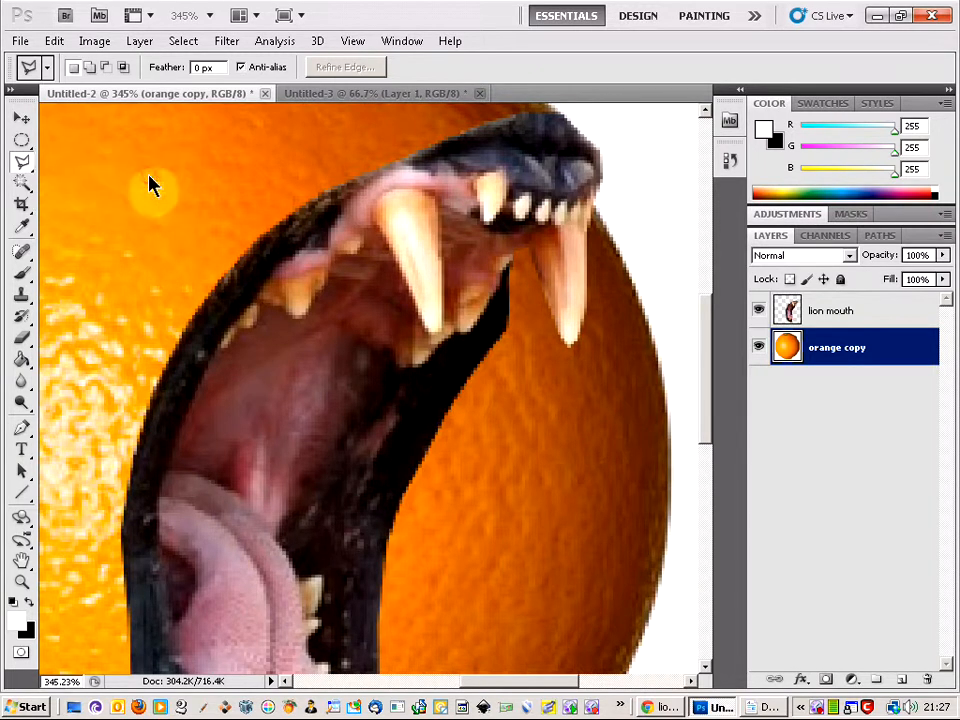
left_click(522, 246)
left_click(508, 258)
left_click(506, 315)
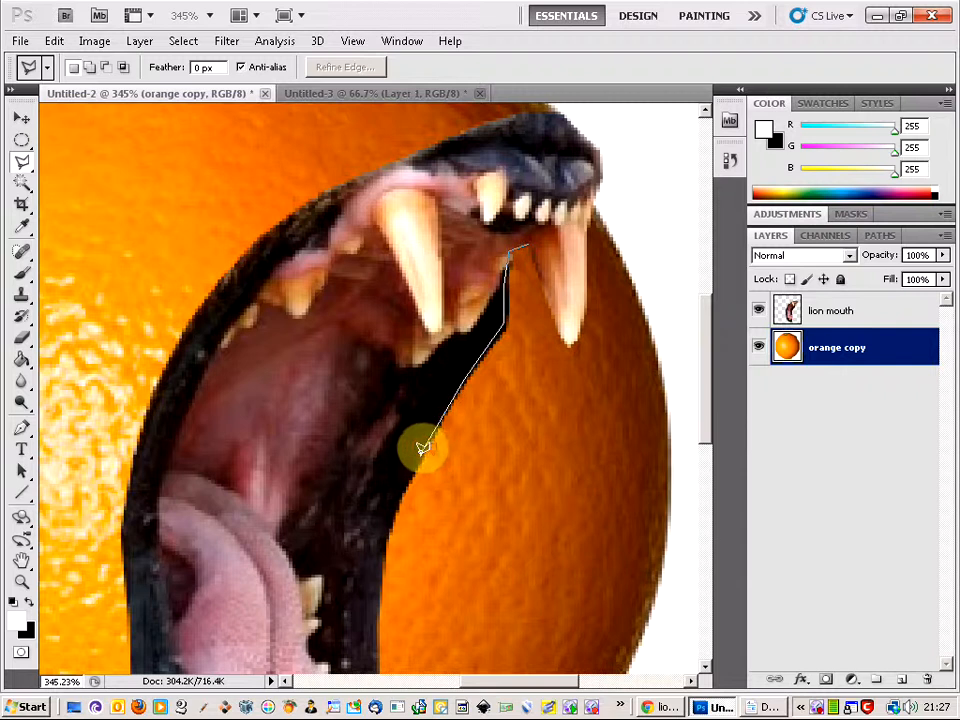
left_click(395, 508)
left_click(379, 562)
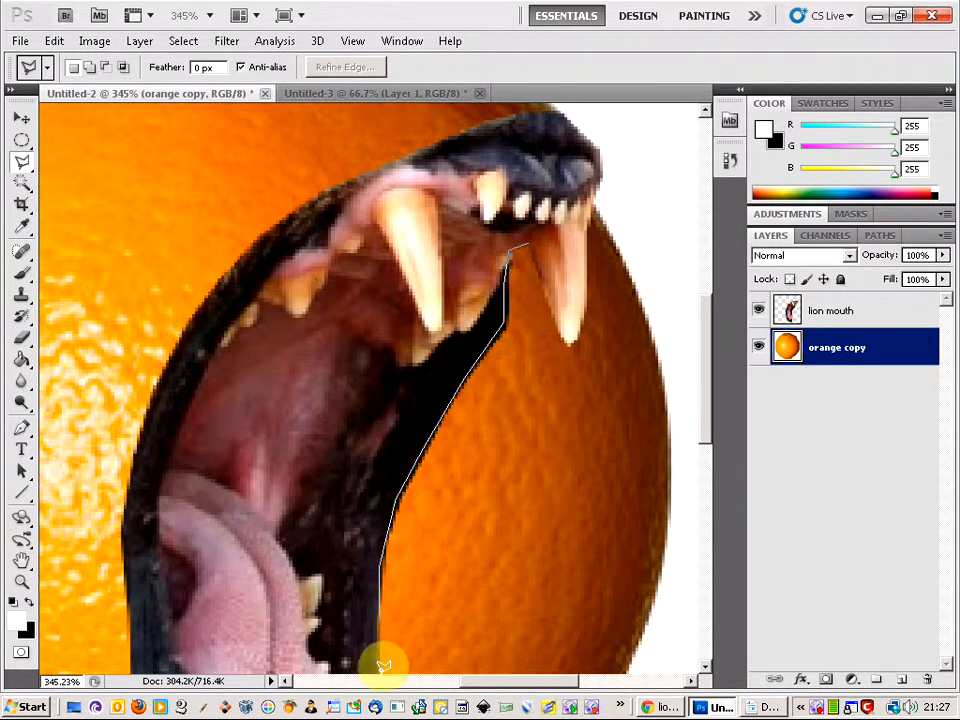
scroll(383, 665, "down", 3)
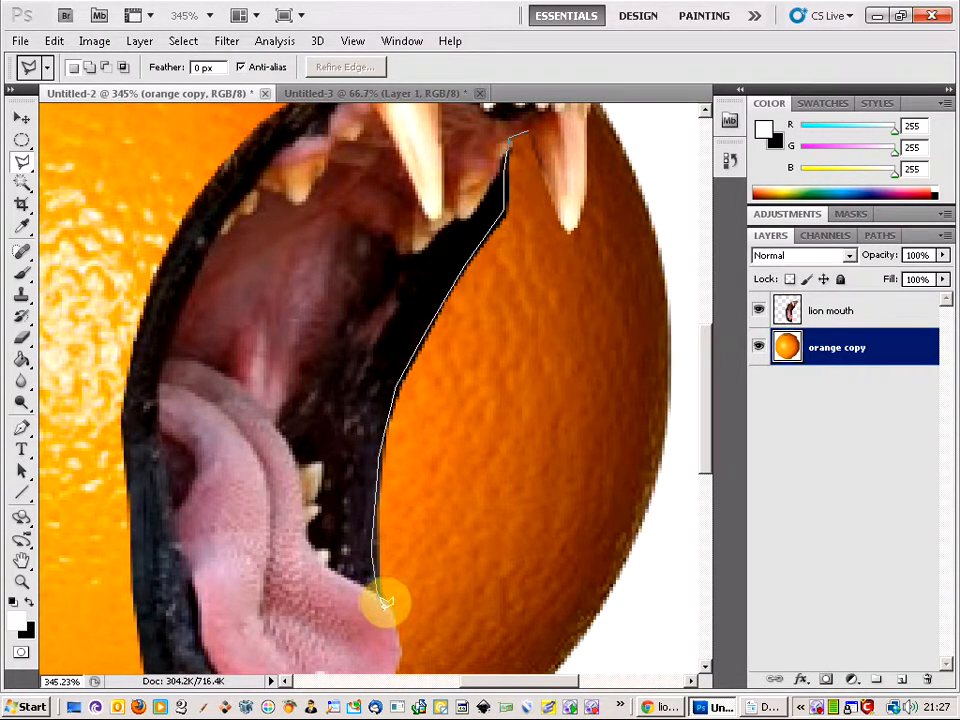
scroll(405, 630, "down", 2)
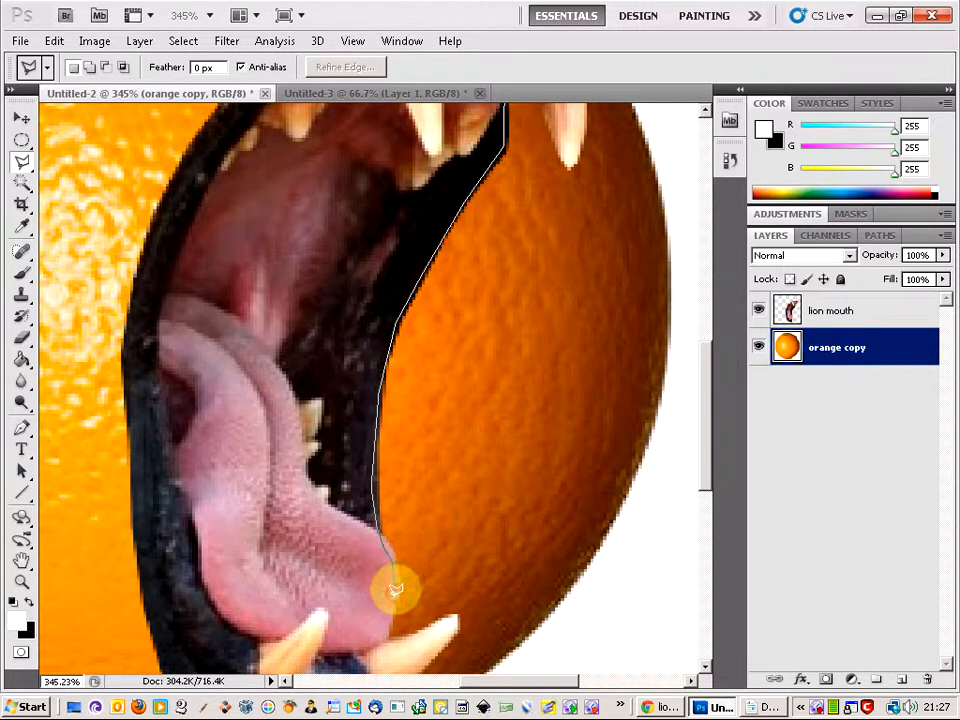
left_click(390, 645)
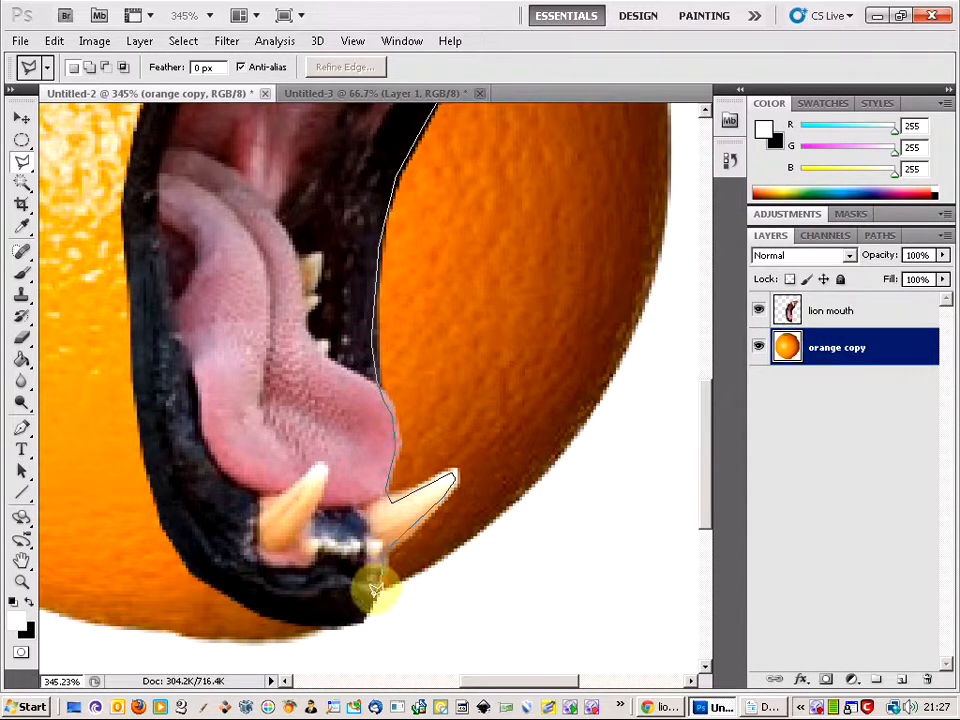
Close the polygonal selection around the outside of the orange's right-hand part and back along both sides of the upper front fang.
left_click(436, 610)
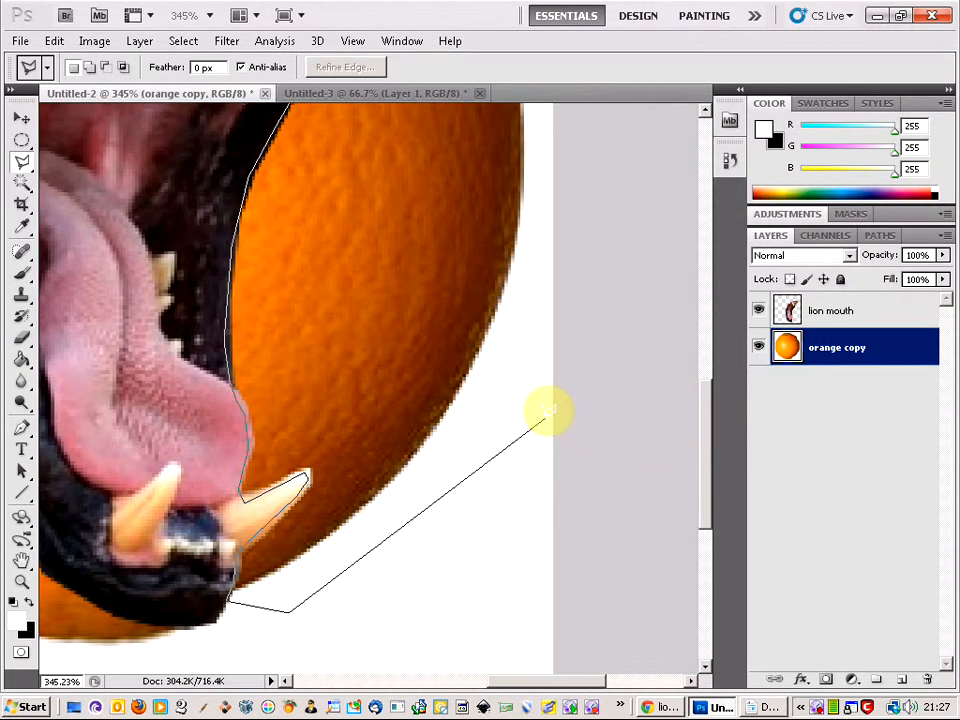
left_click(541, 405)
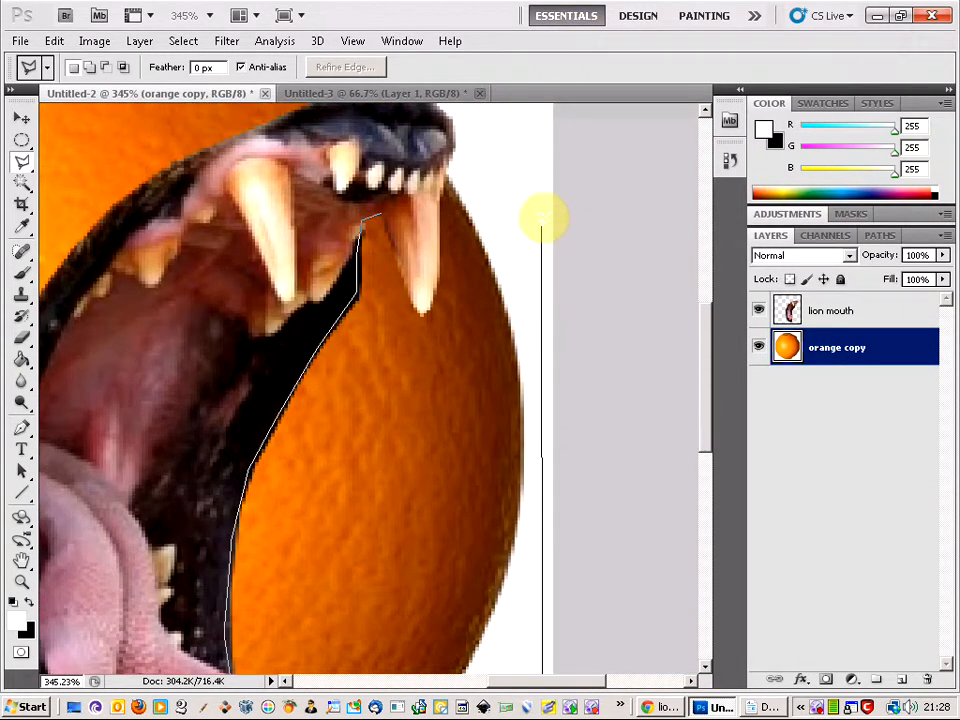
left_click(540, 222)
left_click(478, 160)
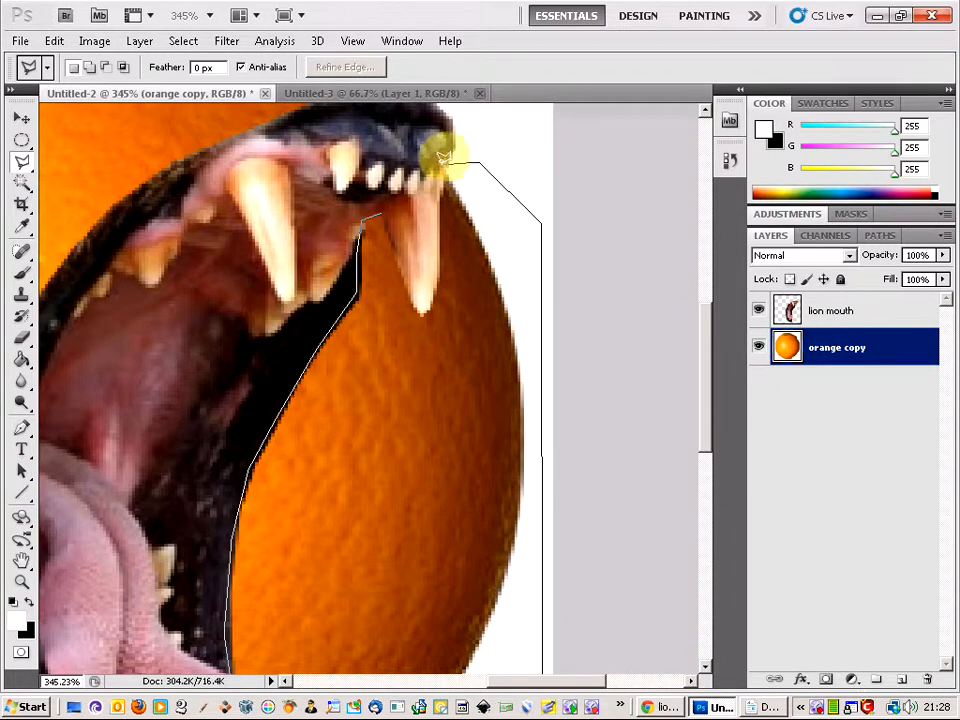
left_click(441, 162)
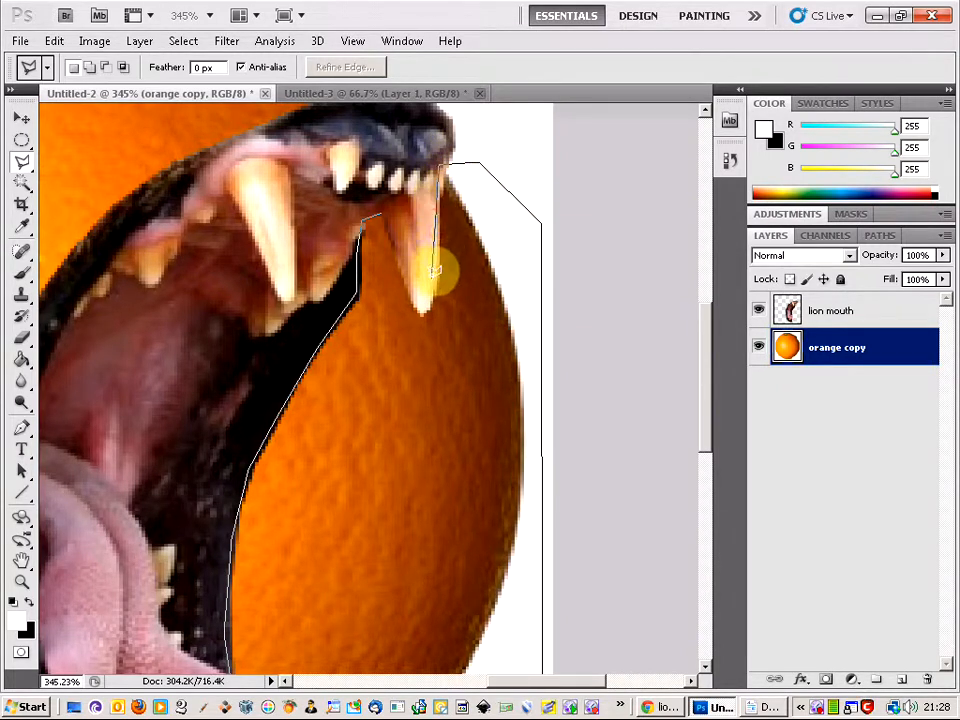
left_click(424, 306)
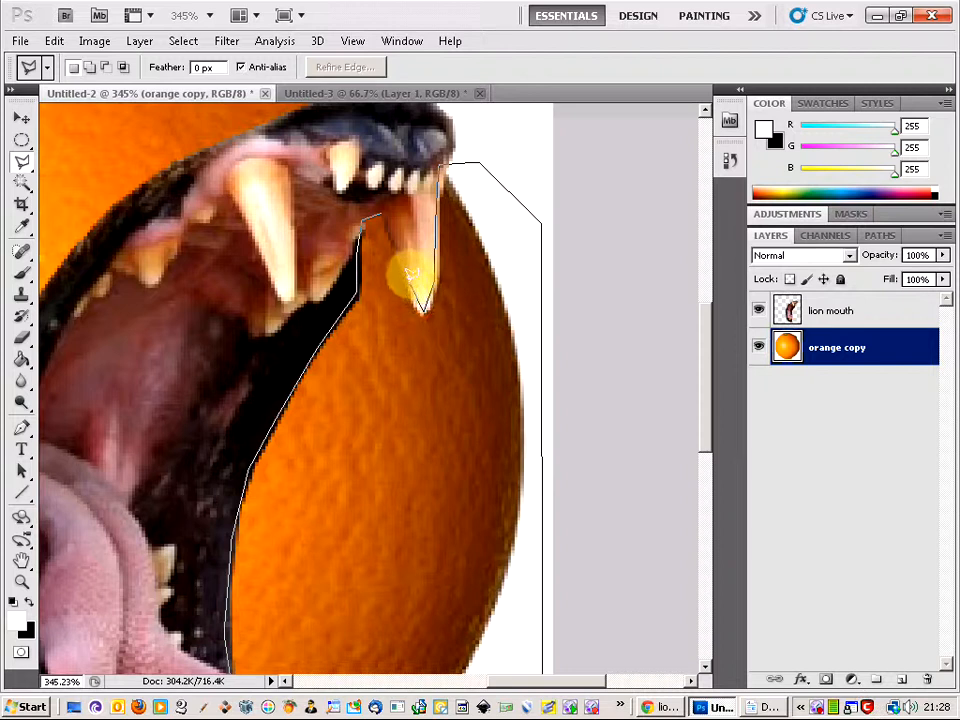
left_click(387, 211)
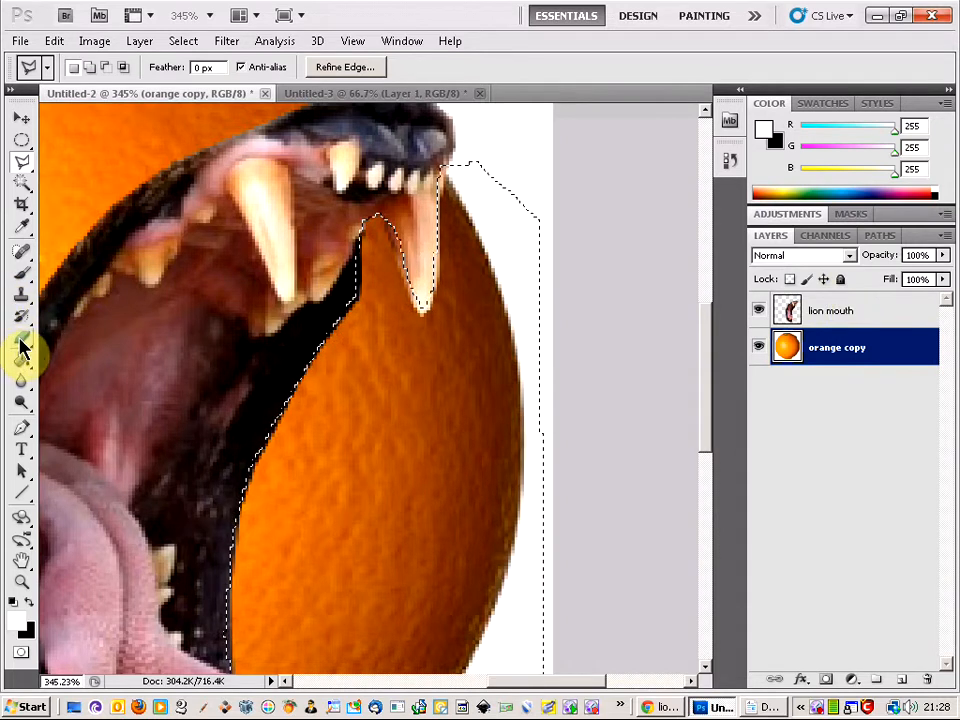
Erase the selected orange skin in the mouth opening from the orange copy layer with the 158 px eraser, and deselect.
left_click_drag(21, 341, 77, 335)
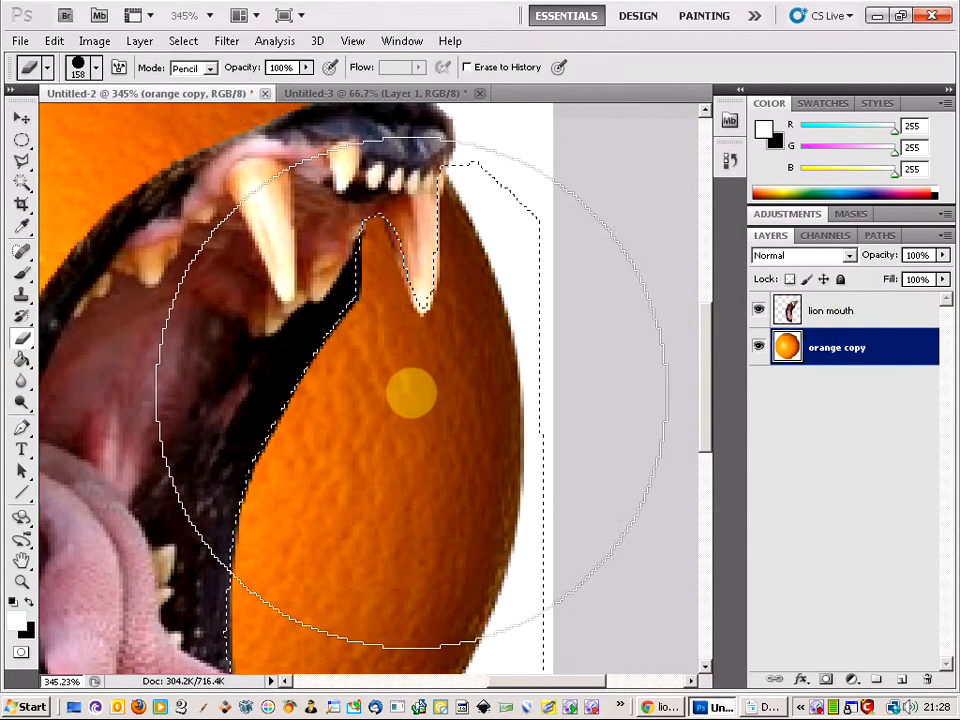
left_click(96, 67)
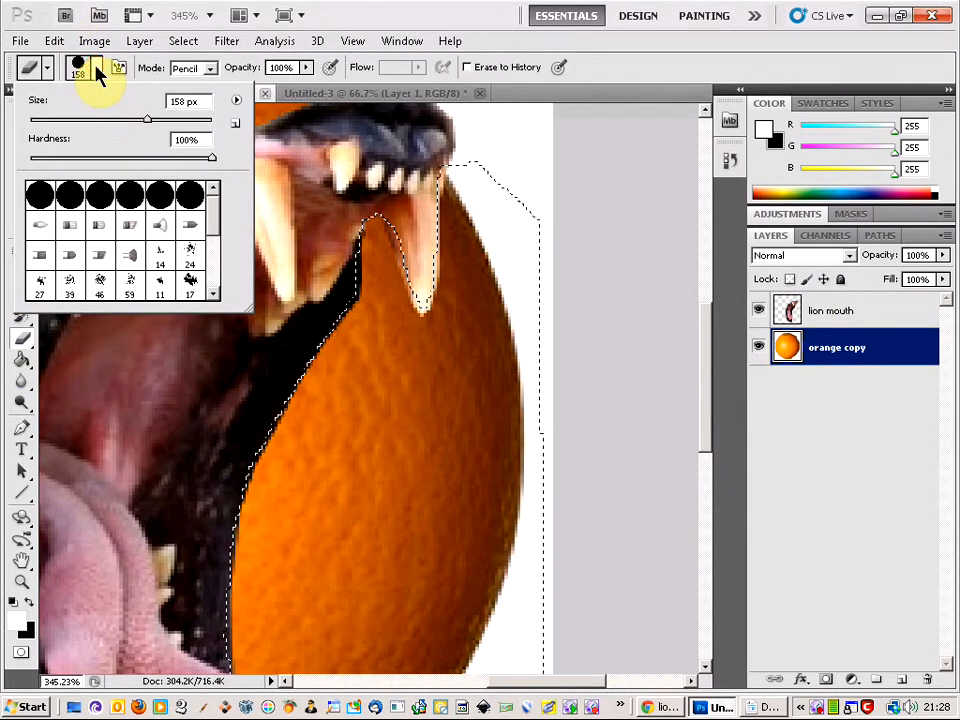
left_click(96, 67)
mouse_move(491, 362)
left_mouse_down()
mouse_move(447, 402)
mouse_move(373, 402)
left_mouse_up()
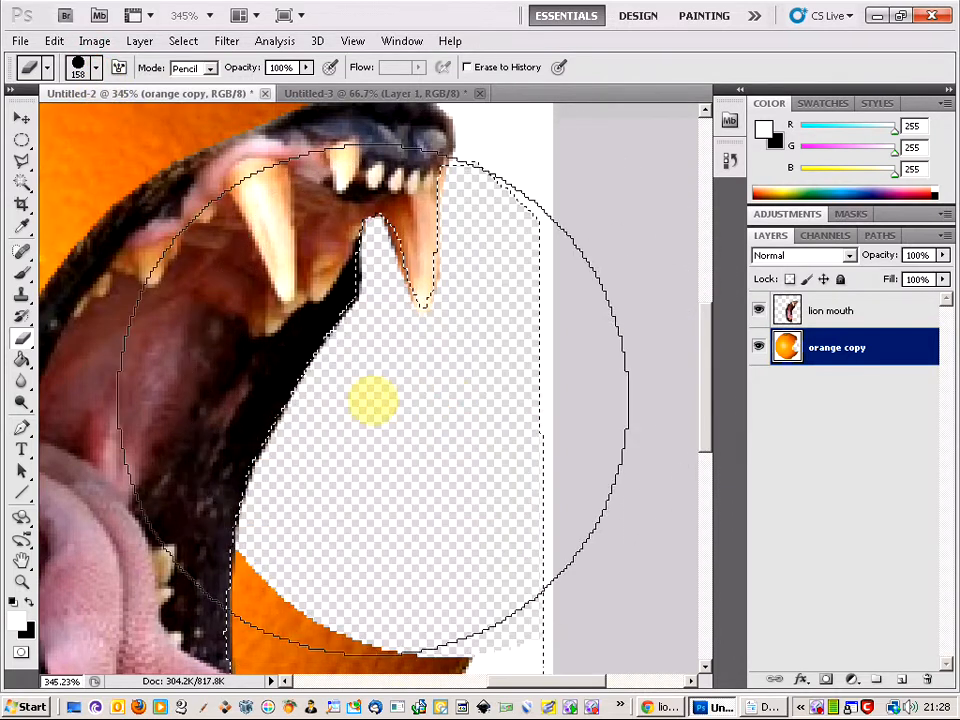
scroll(373, 402, "down", 5)
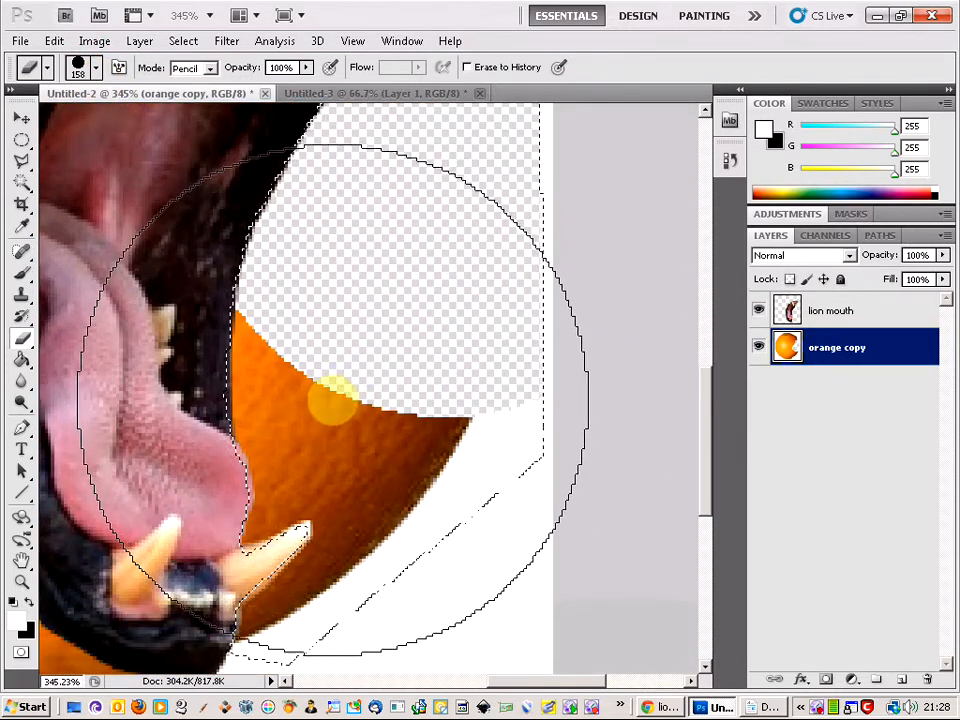
left_click(321, 412)
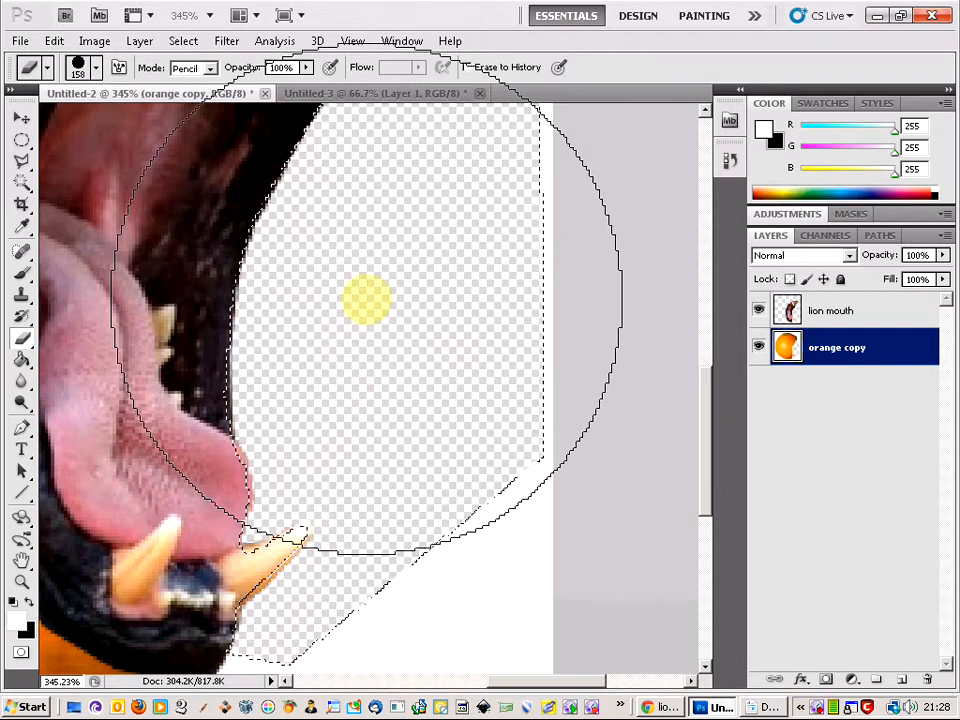
scroll(366, 298, "up", 6)
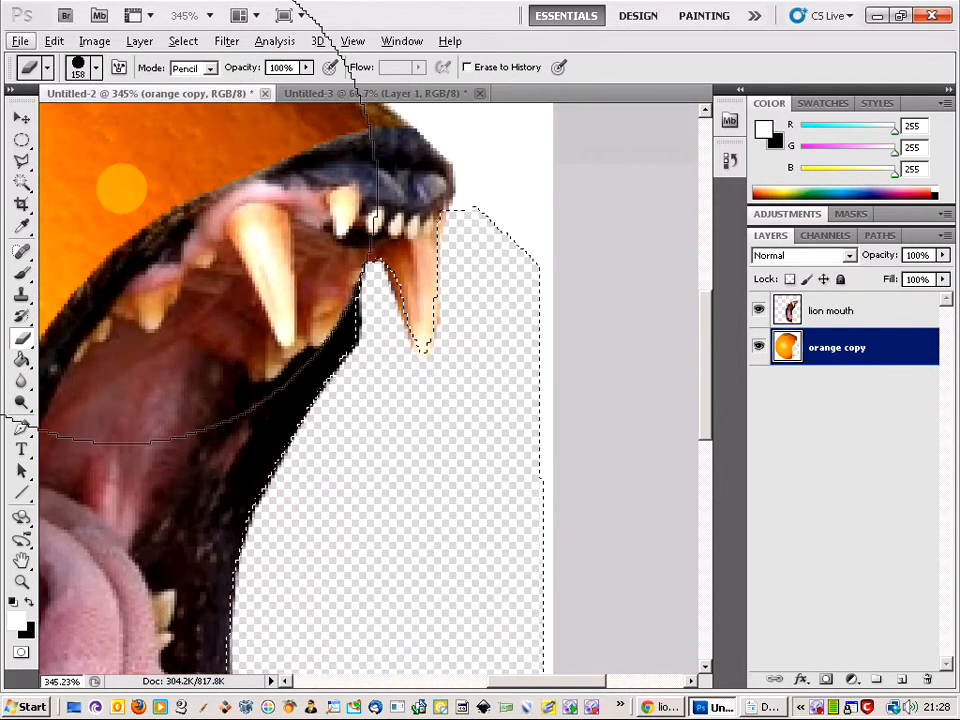
left_click(20, 142)
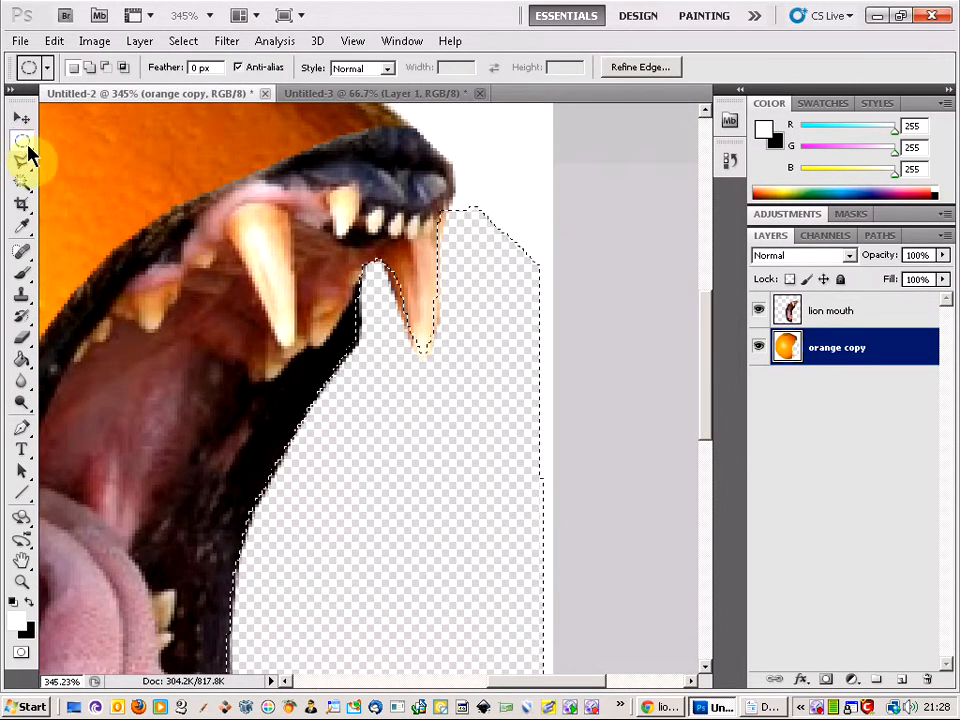
right_click(350, 416)
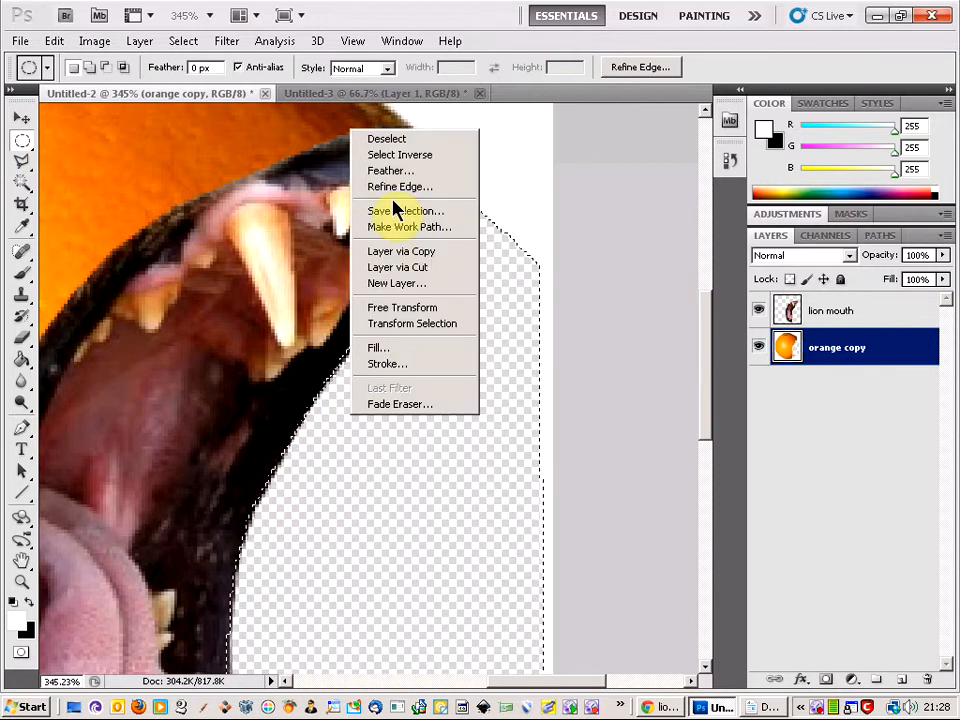
left_click(392, 139)
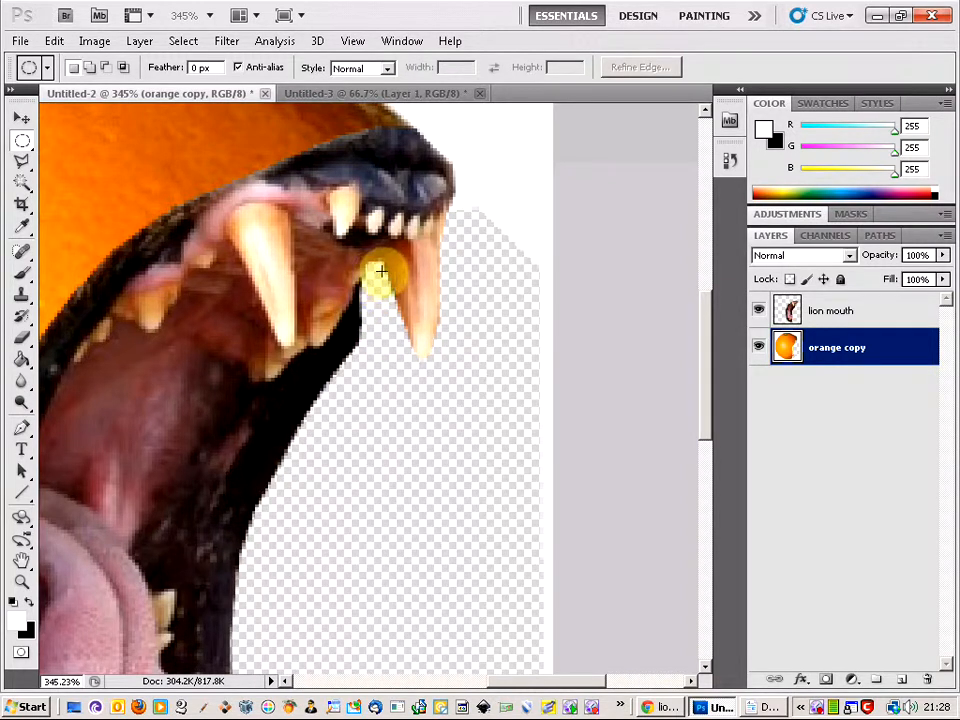
Select a small piece of the black lip beside the upper front fang in the Untitled-3 lion photo with the Polygonal Lasso.
key("alt+Tab")
key("alt+Tab")
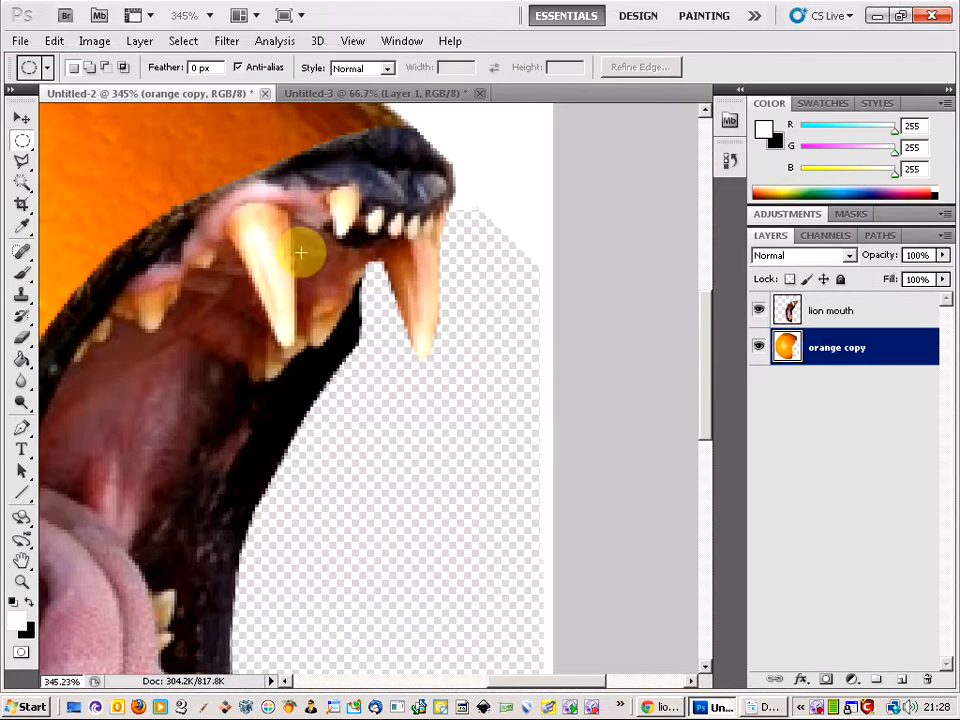
left_click(360, 93)
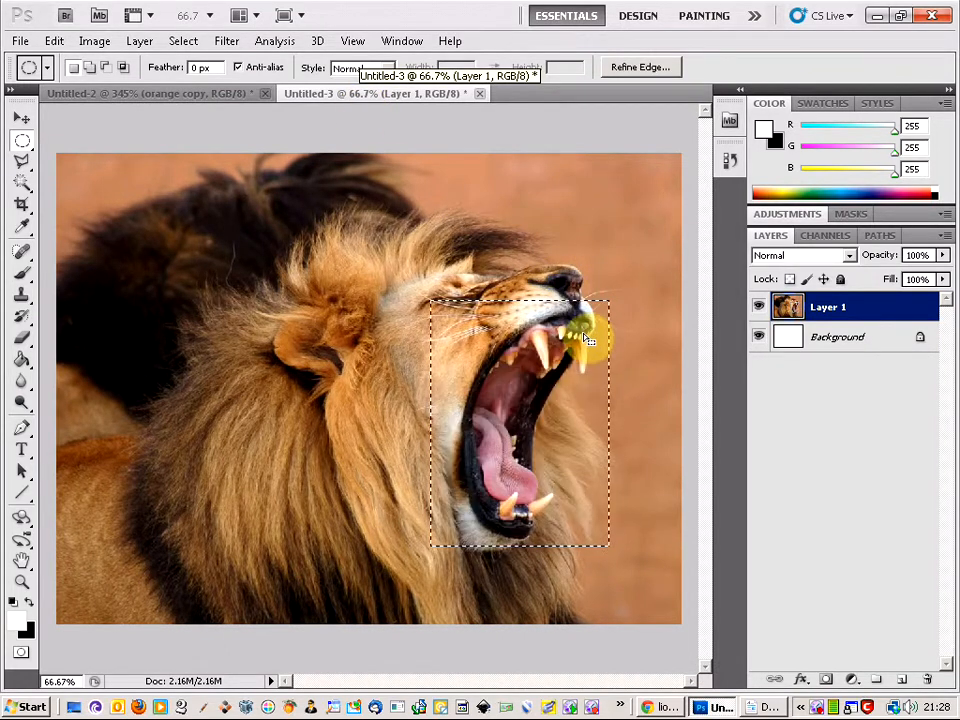
scroll(579, 375, "up", 3)
scroll(581, 368, "up", 6)
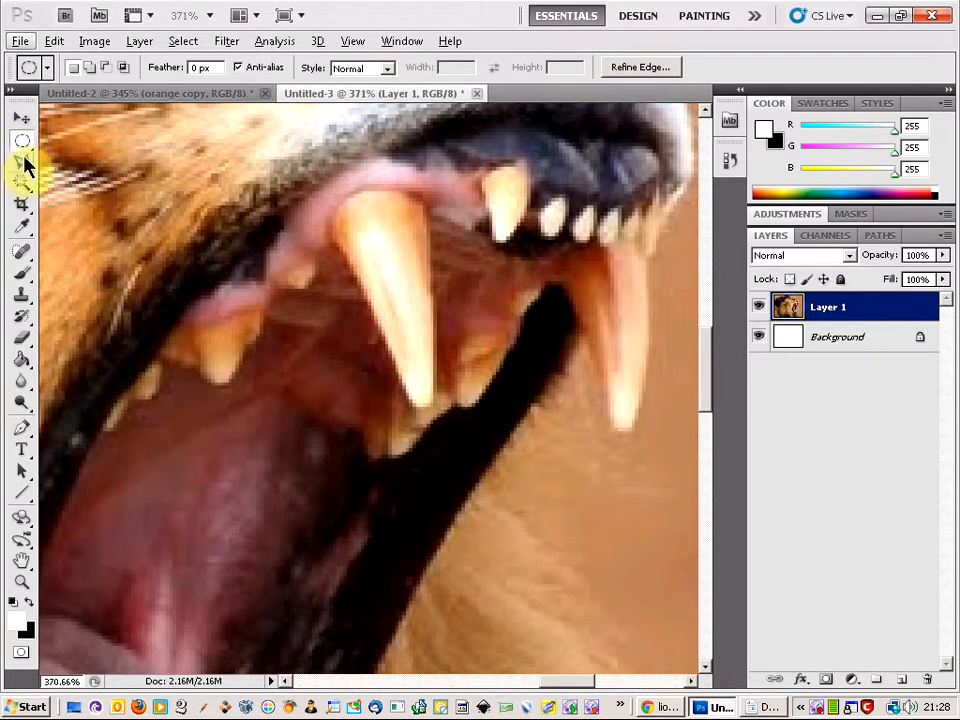
left_click(236, 95)
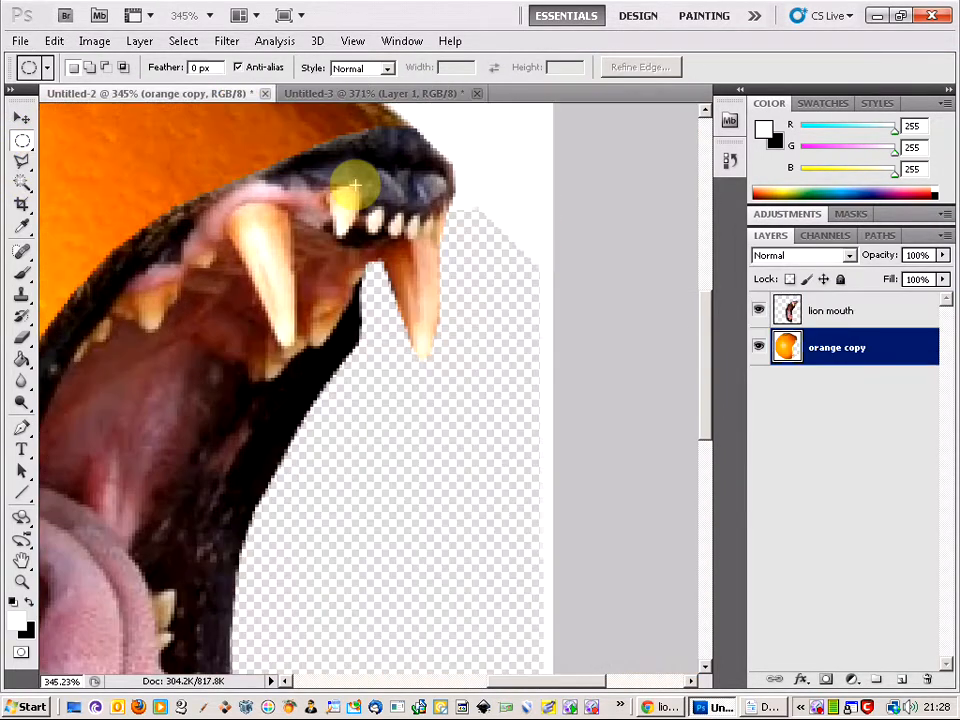
left_click(328, 95)
left_click_drag(21, 160, 85, 168)
left_click(85, 178)
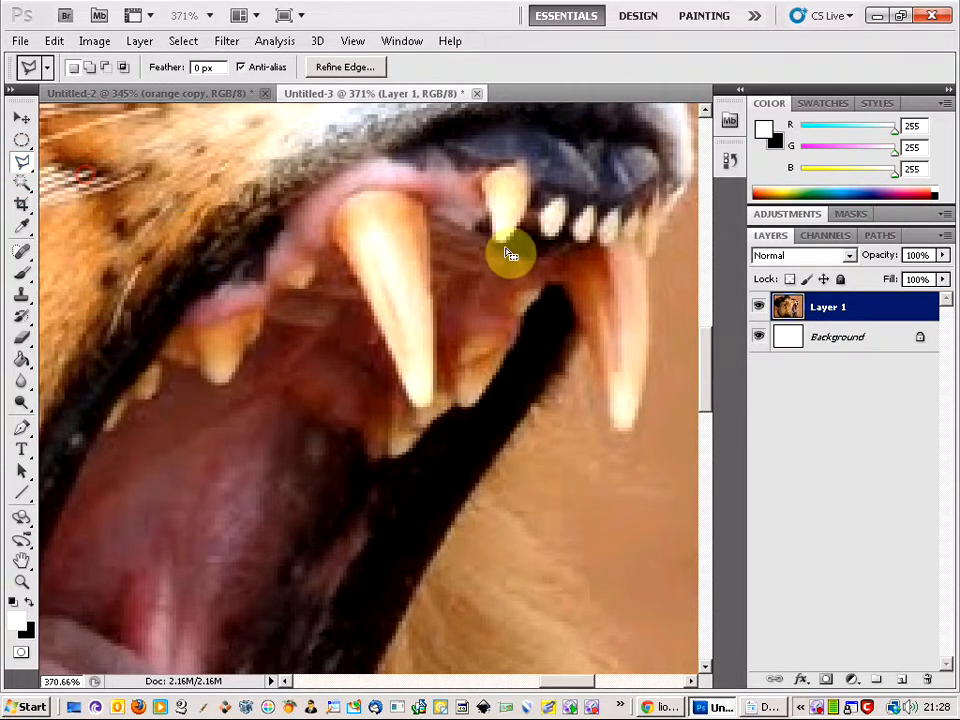
left_click(554, 305)
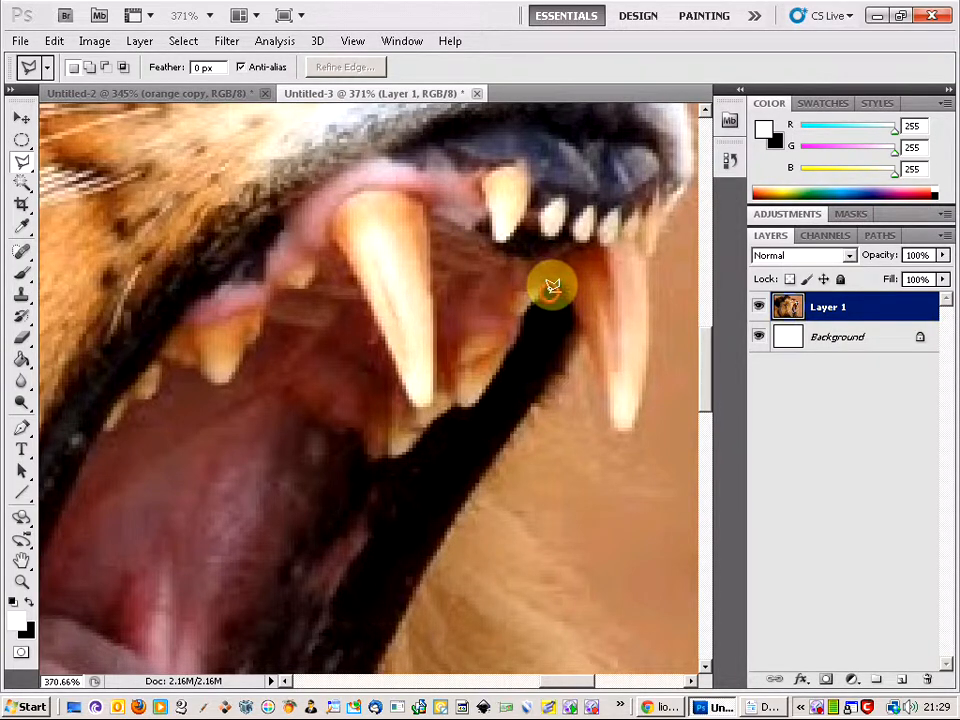
left_click(531, 327)
left_click(542, 381)
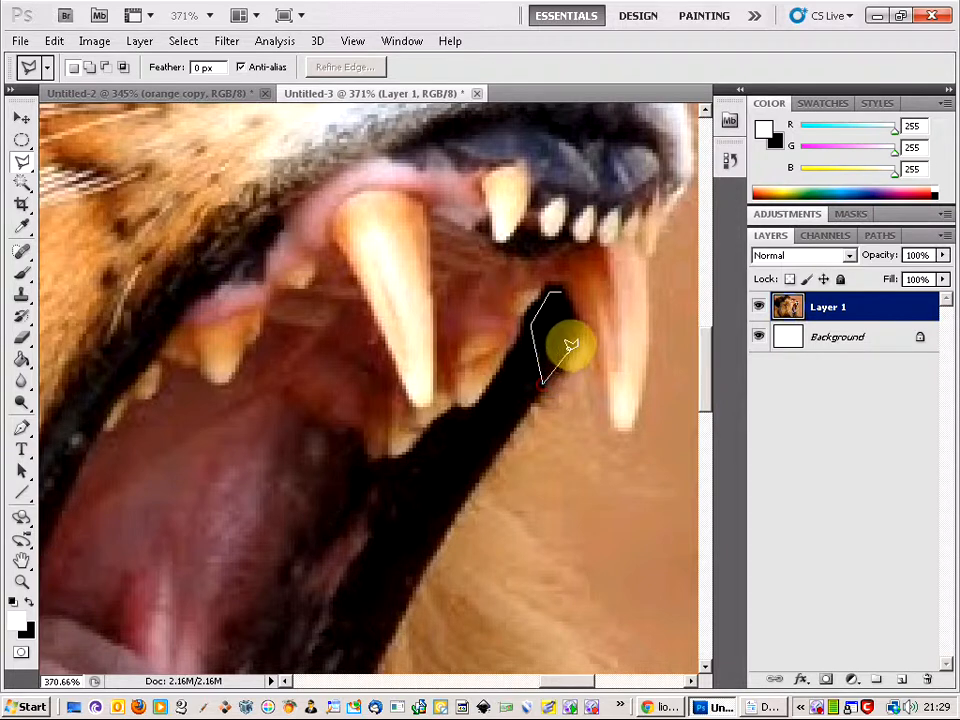
left_click(557, 290)
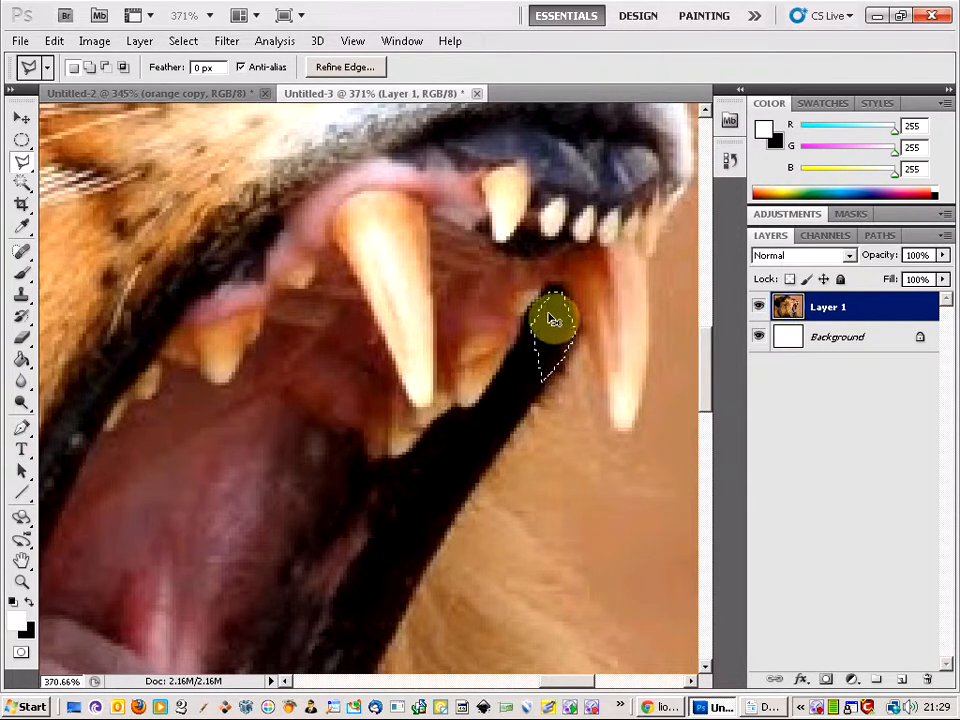
Copy the selected black lip piece into Untitled-2 and fit it into the gap between the lip corner and the upper front fang.
left_click(213, 94)
key("ctrl+v")
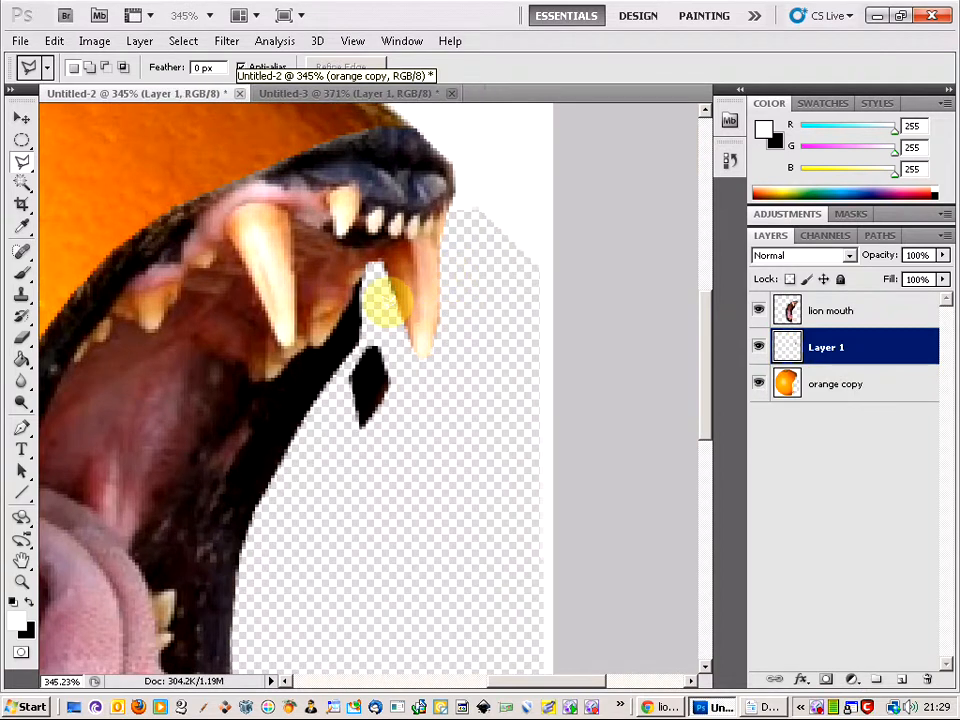
left_click(20, 118)
left_click_drag(372, 393, 377, 300)
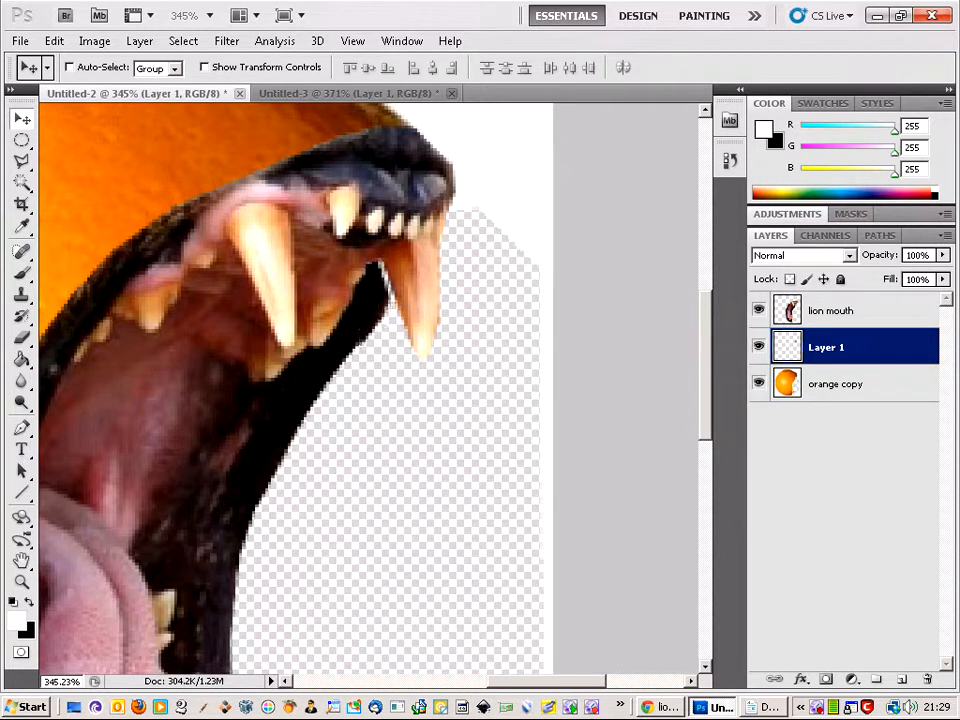
left_click_drag(377, 300, 382, 318)
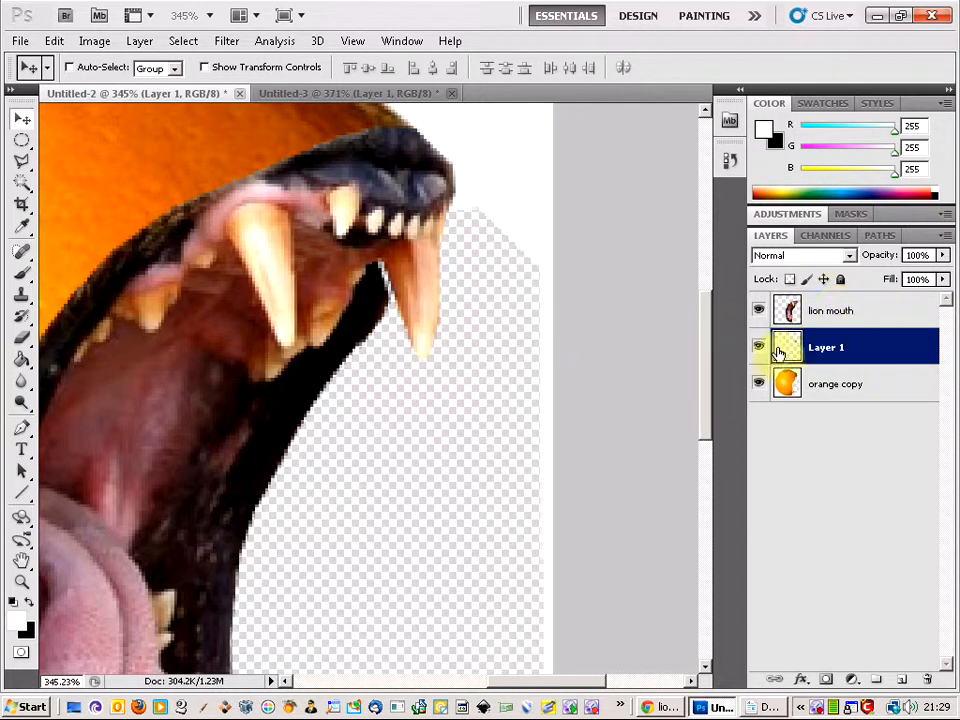
Hide the orange copy layer and merge the visible lion mouth layer with the lip patch layer.
left_click(762, 384)
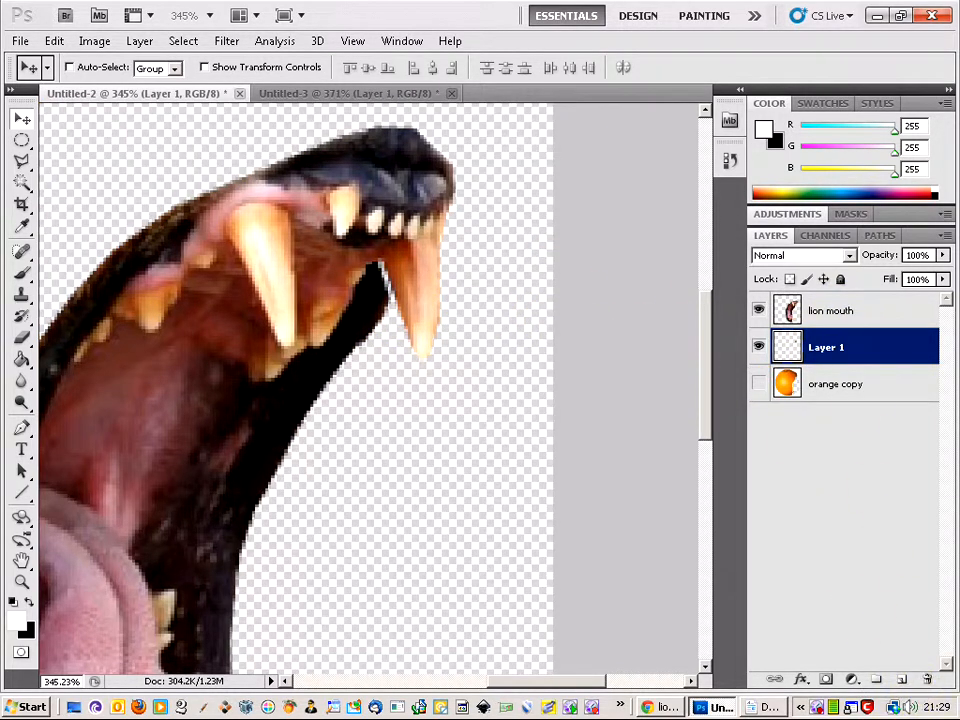
right_click(858, 358)
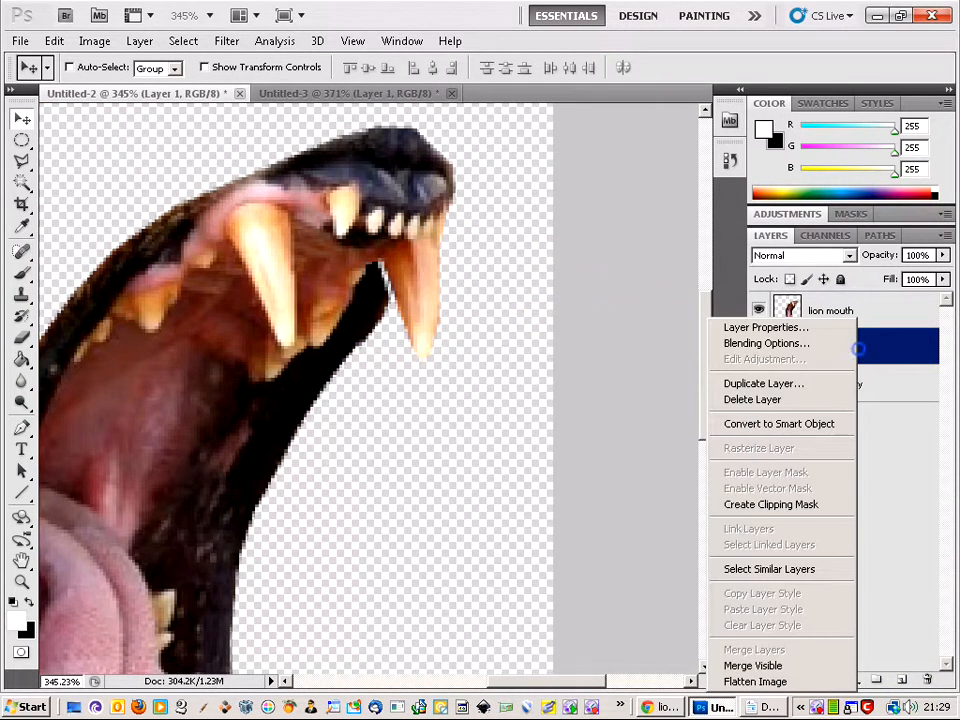
left_click(820, 666)
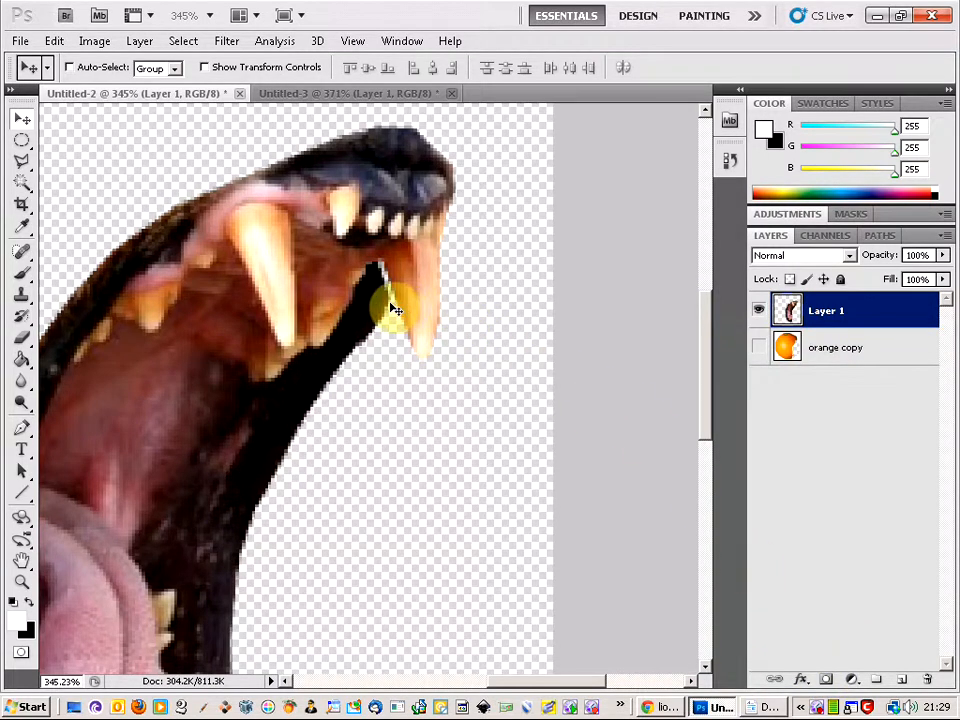
Paste another black lip piece into the remaining gap beside the upper front fang and trim its lower end with a 17 px eraser.
key("ctrl+shift+alt+n")
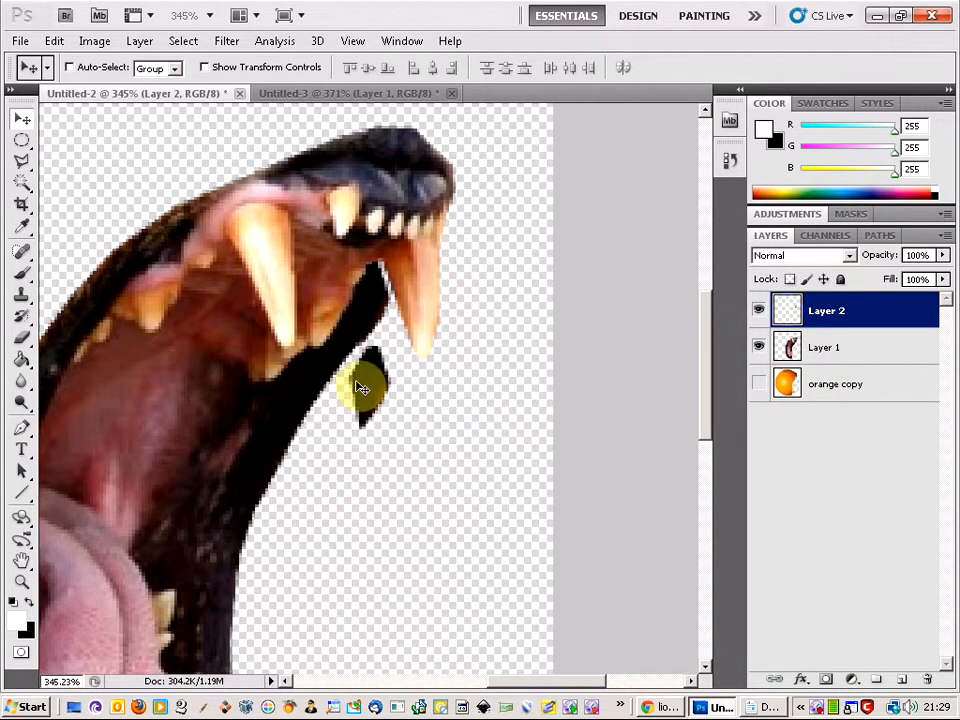
left_click_drag(364, 384, 369, 295)
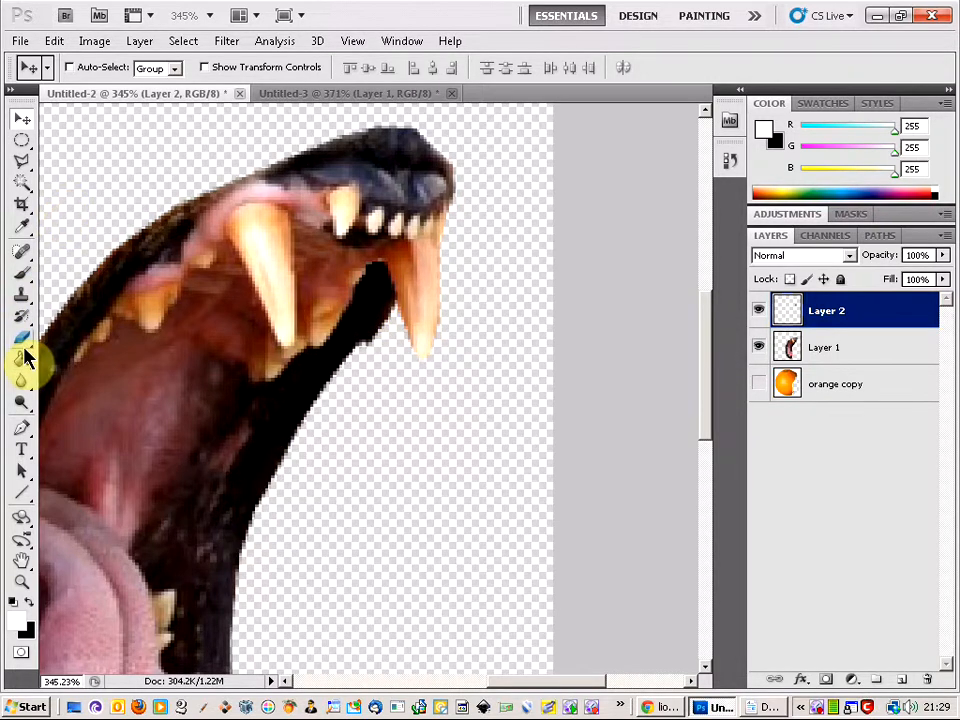
left_click(22, 340)
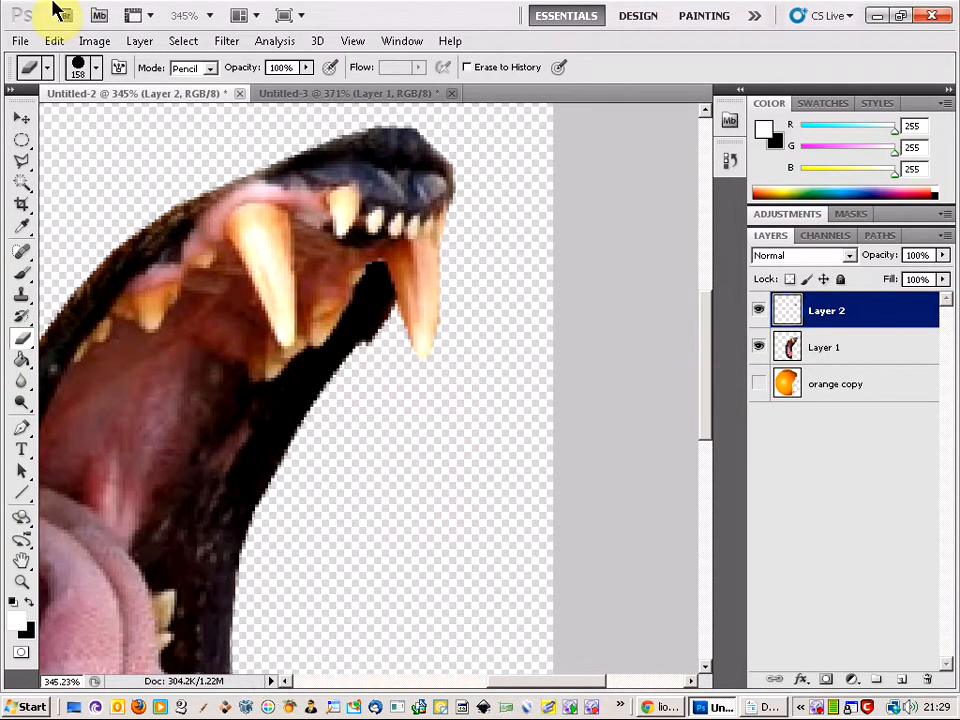
left_click(78, 66)
left_click_drag(75, 119, 45, 119)
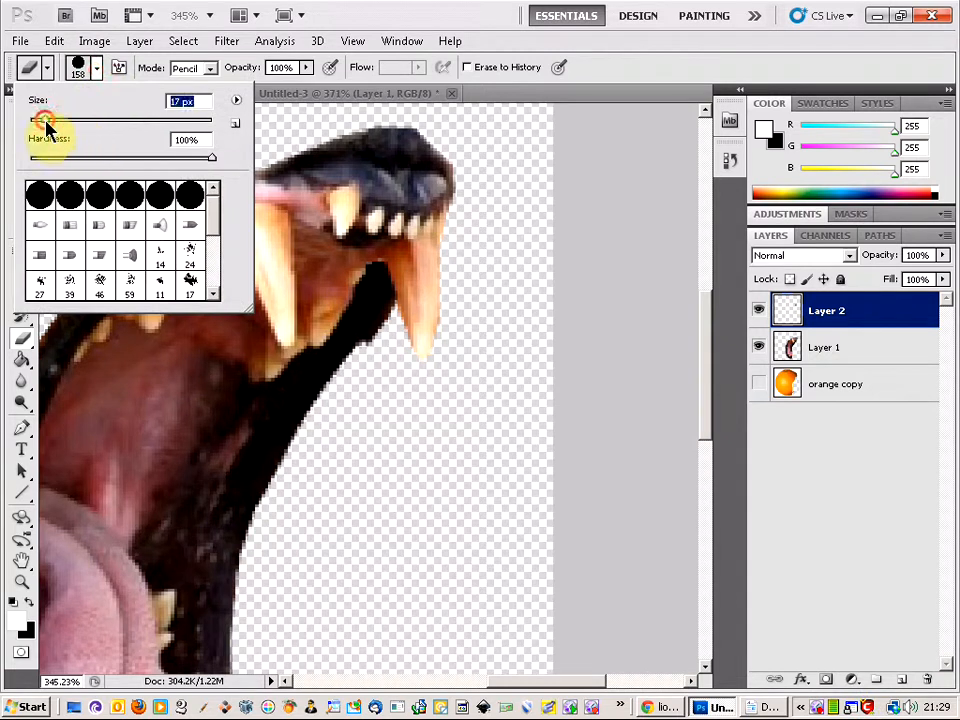
left_click(378, 368)
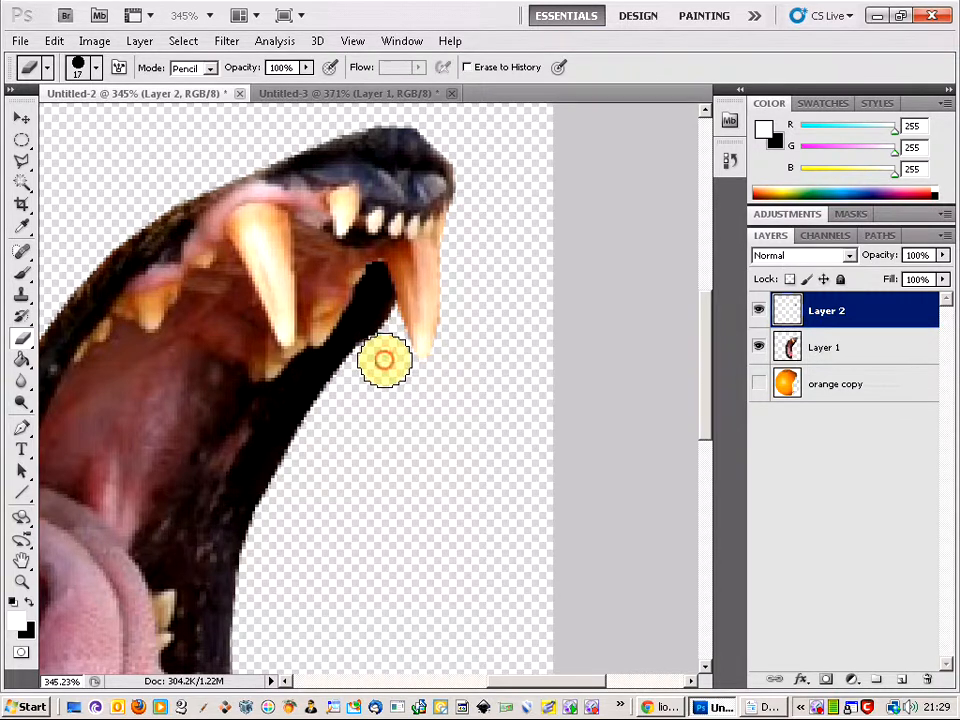
Merge the new lip patch with the mouth layer, and show the orange copy layer again.
scroll(413, 363, "down", 9)
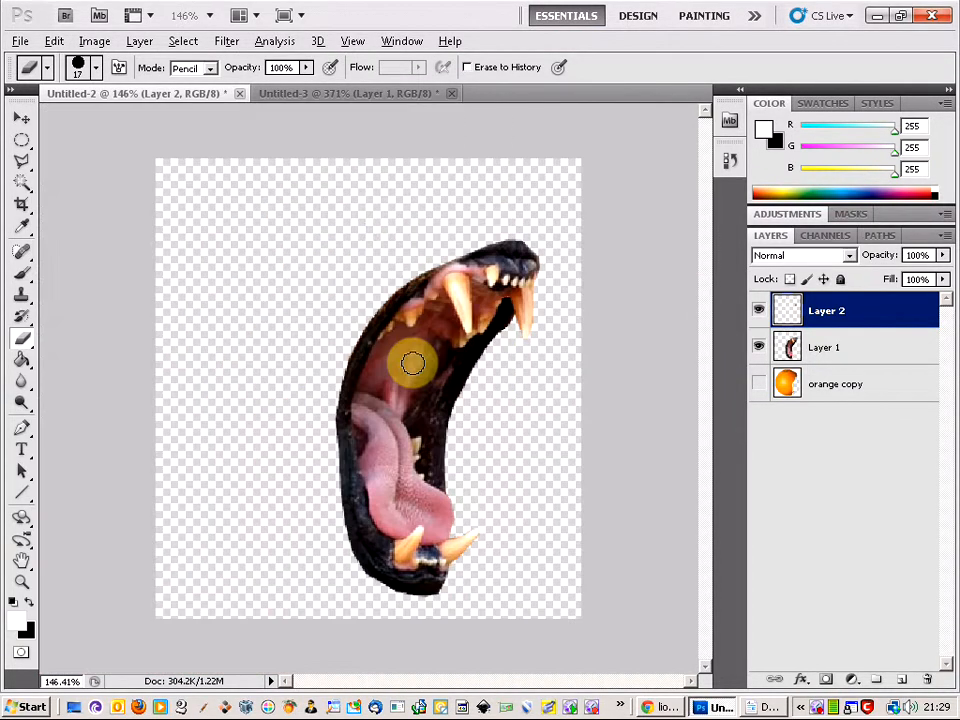
scroll(413, 363, "down", 2)
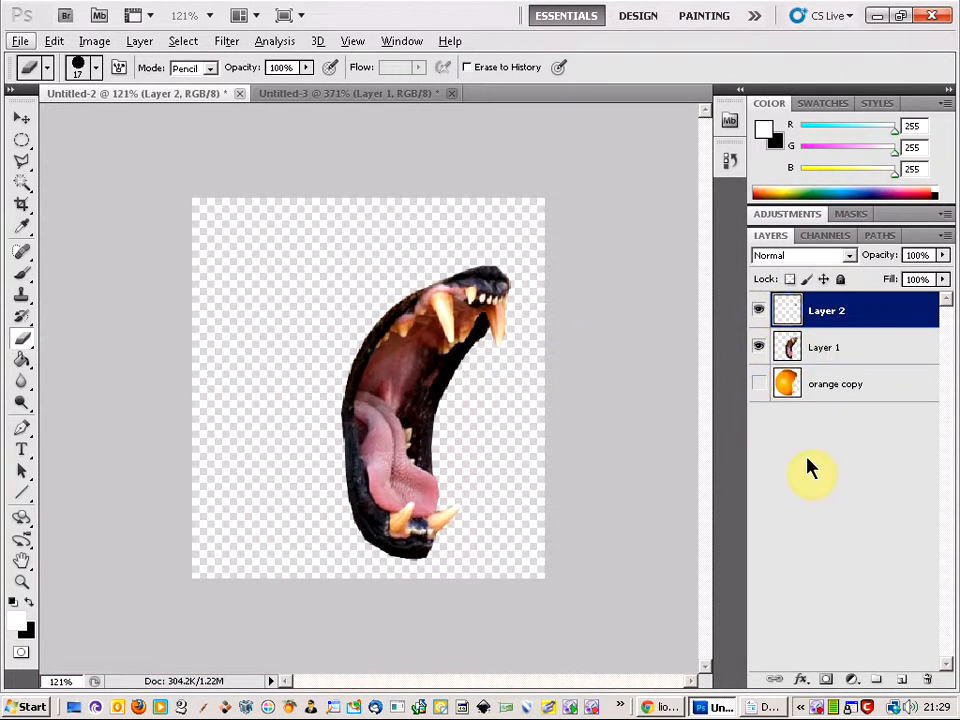
right_click(880, 313)
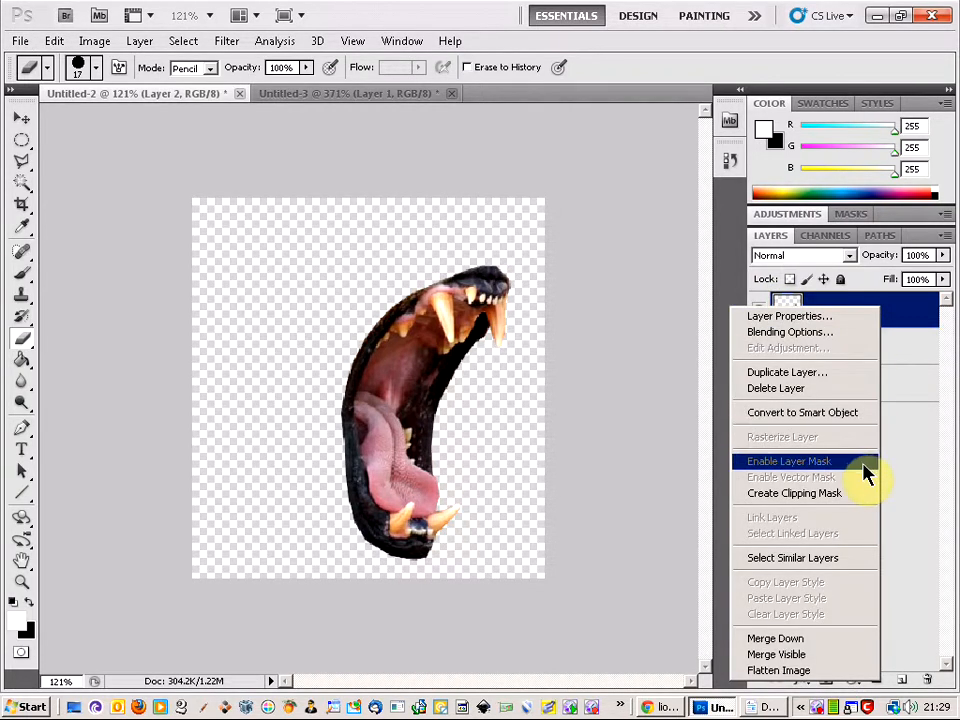
left_click(846, 654)
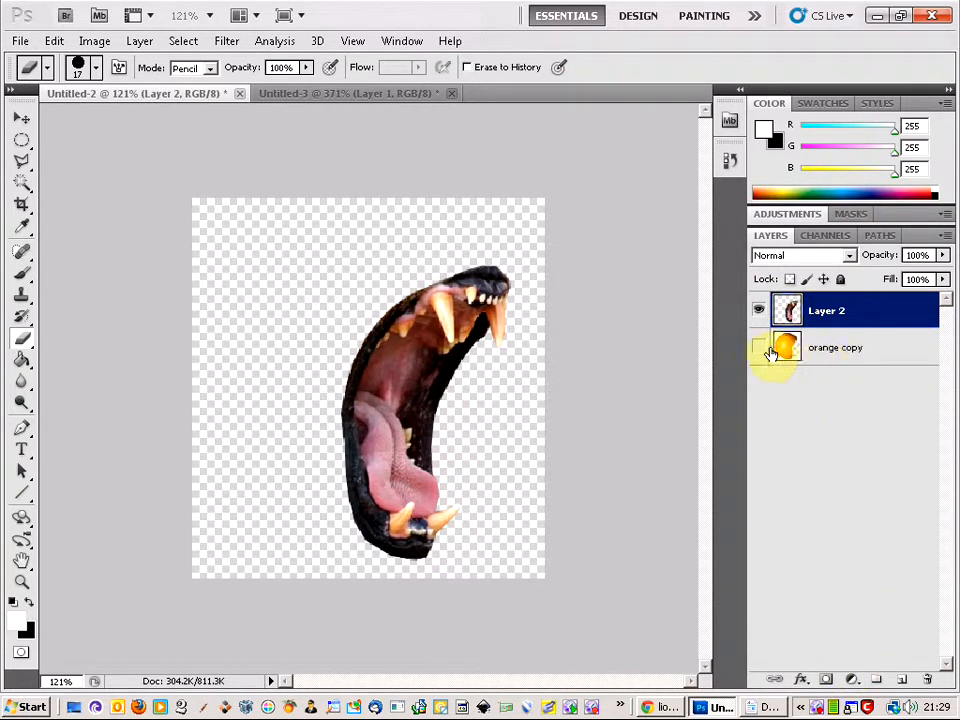
left_click(761, 348)
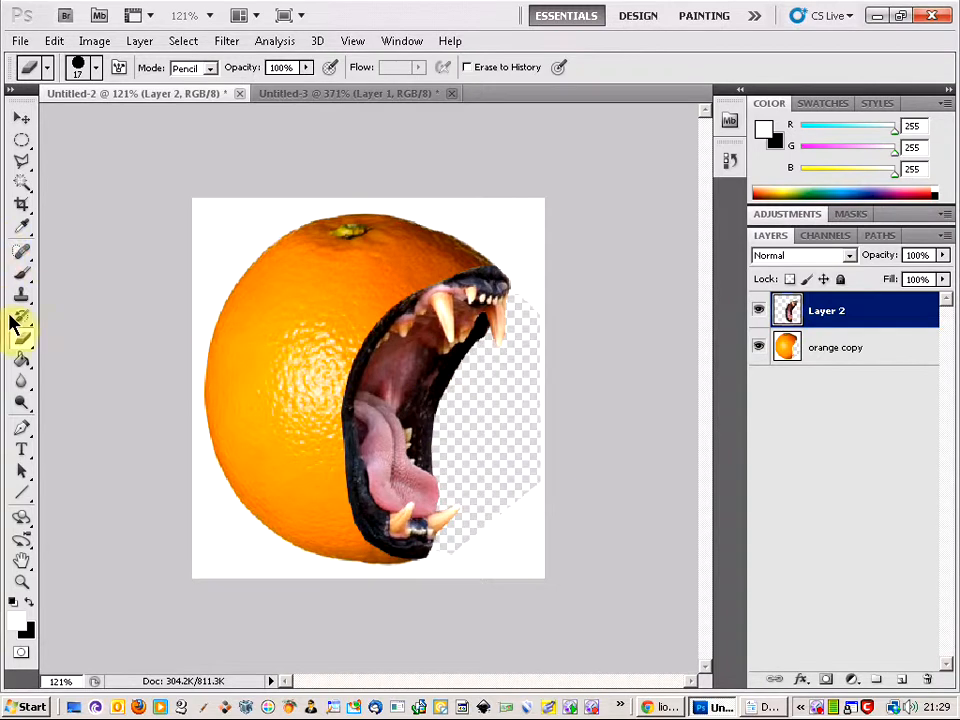
Fill the transparent area in front of the mouth with white on the orange copy layer using the Paint Bucket.
left_click(30, 601)
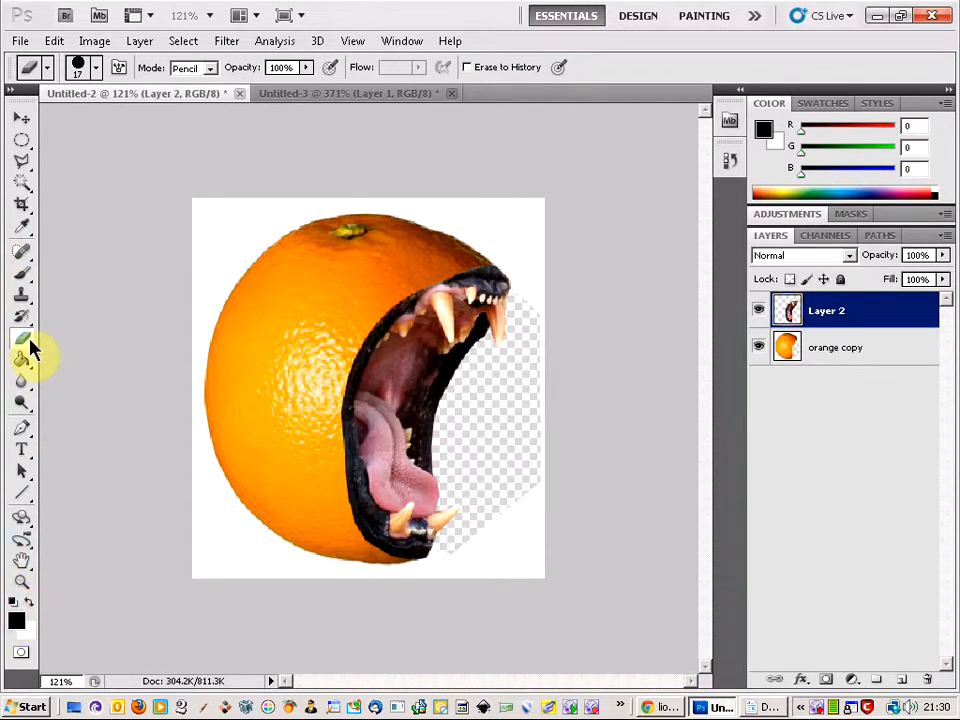
left_click(29, 598)
left_click(21, 358)
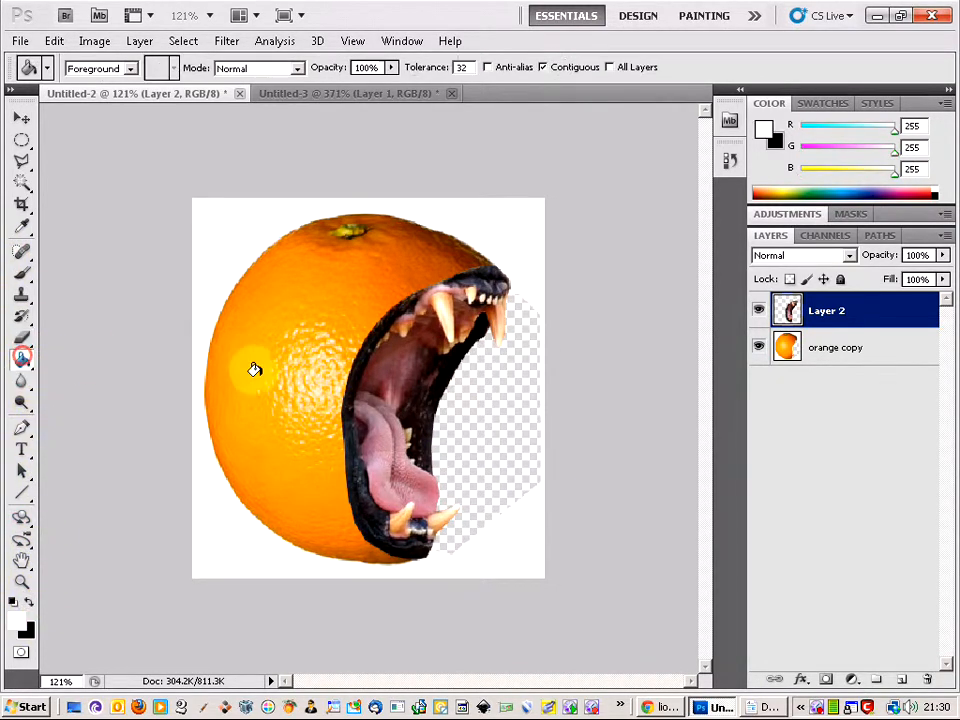
left_click(471, 391)
key("ctrl+z")
left_click(866, 350)
left_click(500, 404)
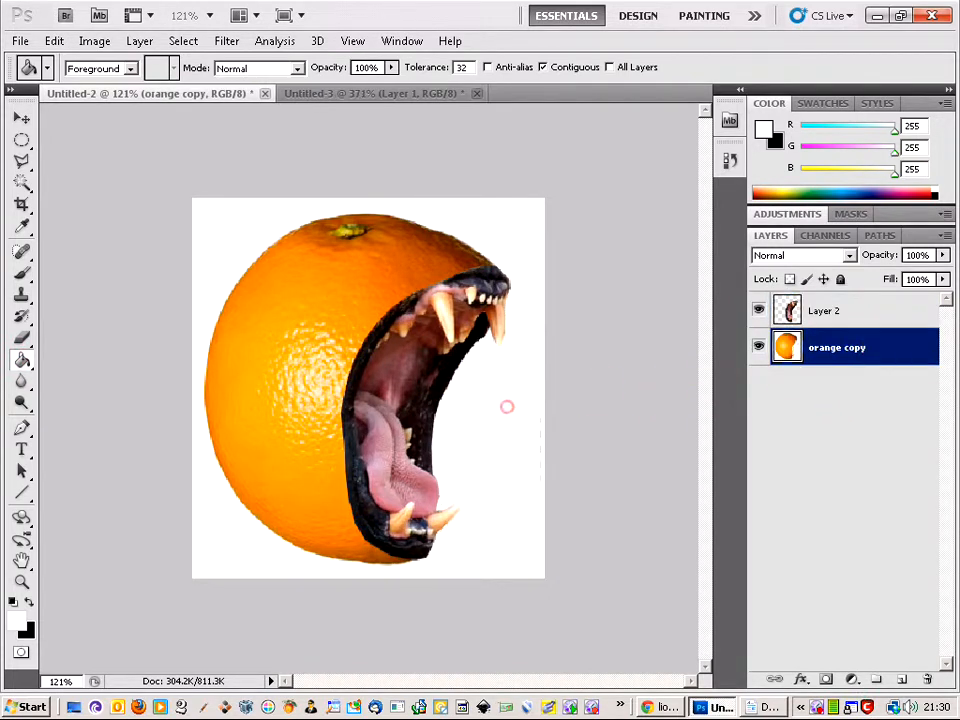
Examine the edge of the white fill and the lip outline against the orange, both close up and across the whole composite.
scroll(511, 433, "up", 5)
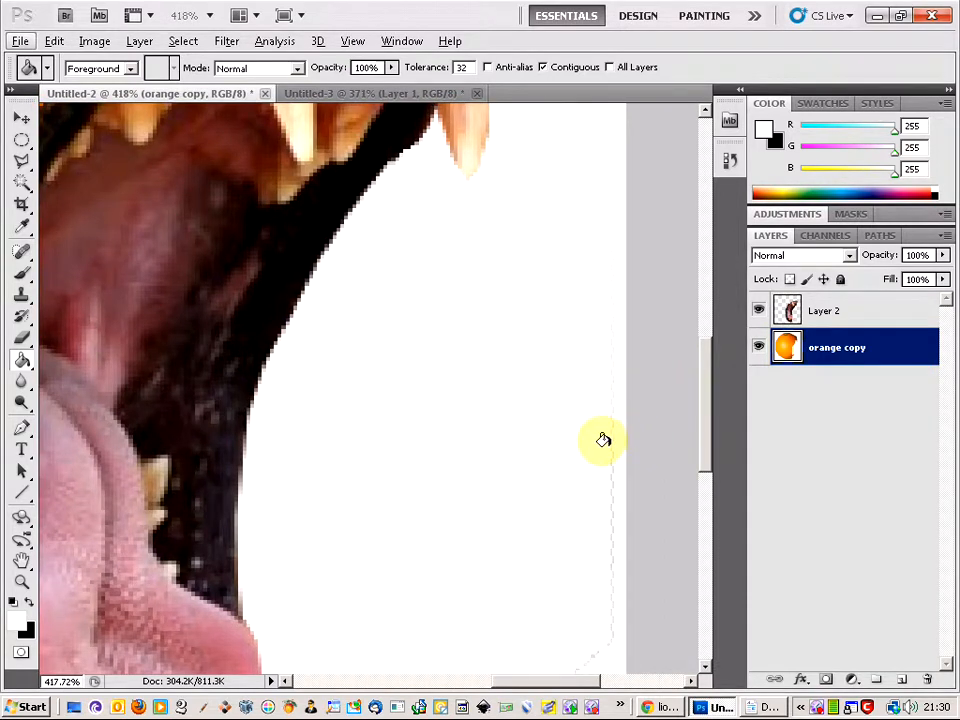
scroll(401, 447, "down", 4)
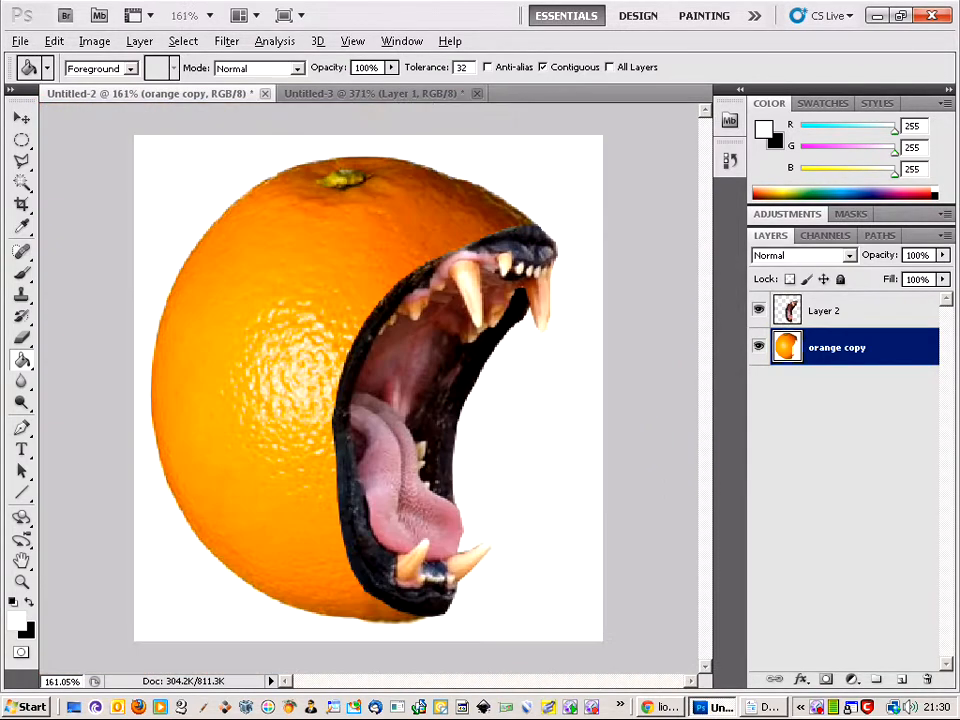
scroll(371, 383, "down", 1)
scroll(368, 388, "down", 1)
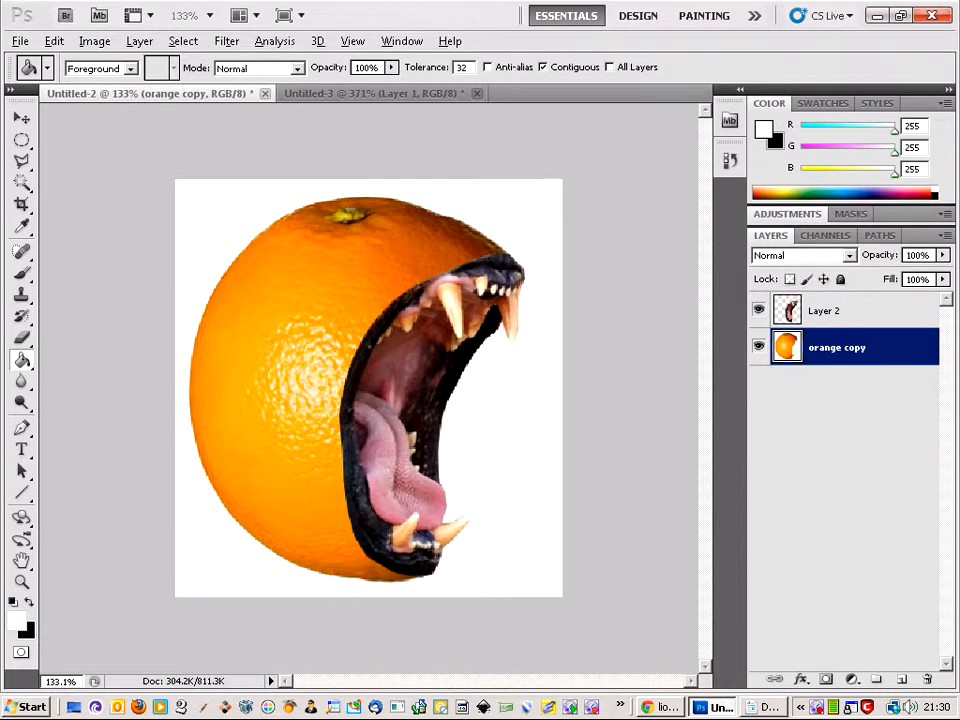
scroll(368, 388, "down", 1)
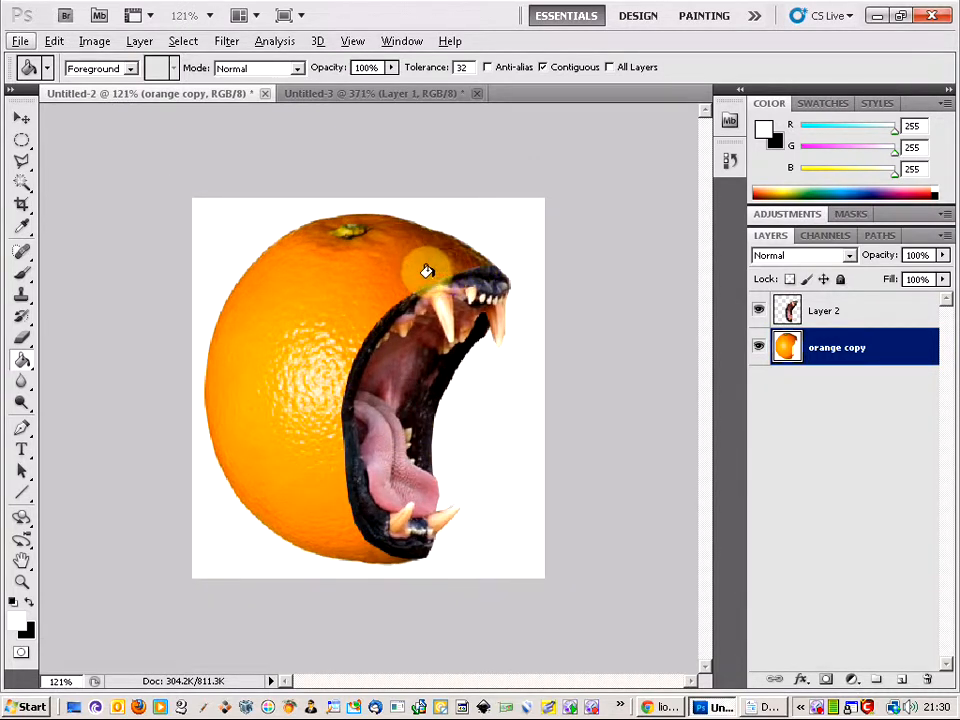
scroll(480, 257, "up", 4)
scroll(488, 256, "up", 4)
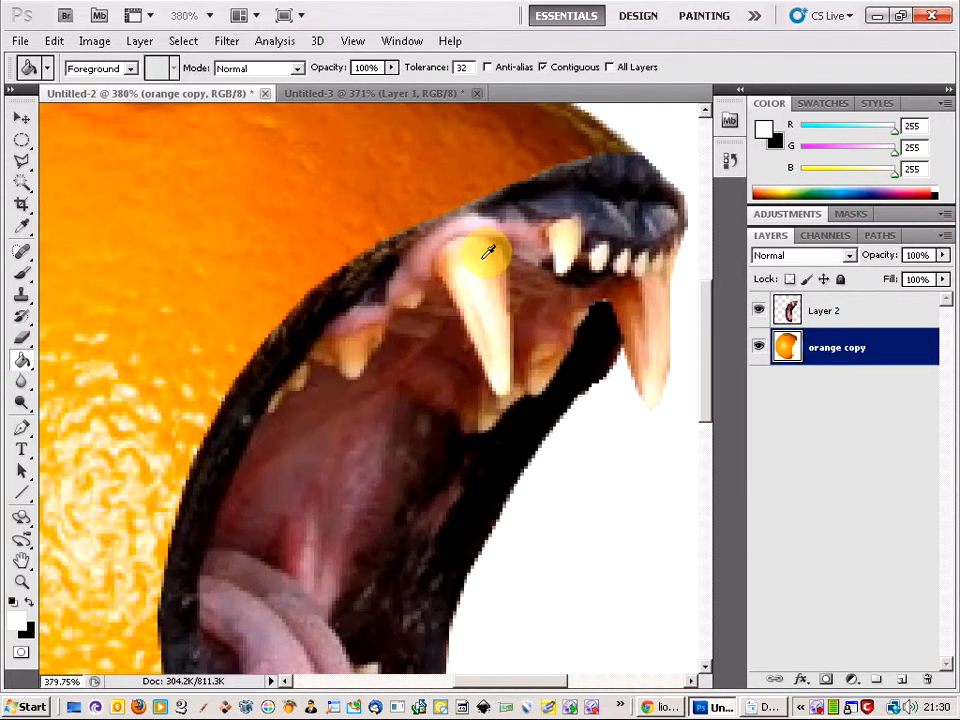
scroll(302, 270, "down", 8)
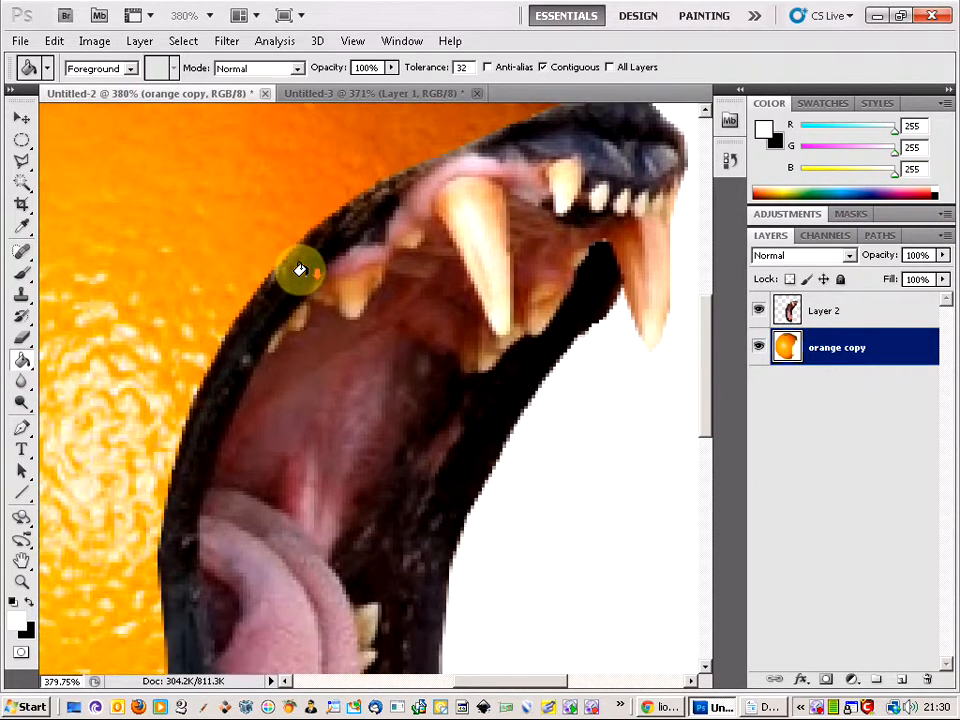
scroll(302, 270, "down", 1)
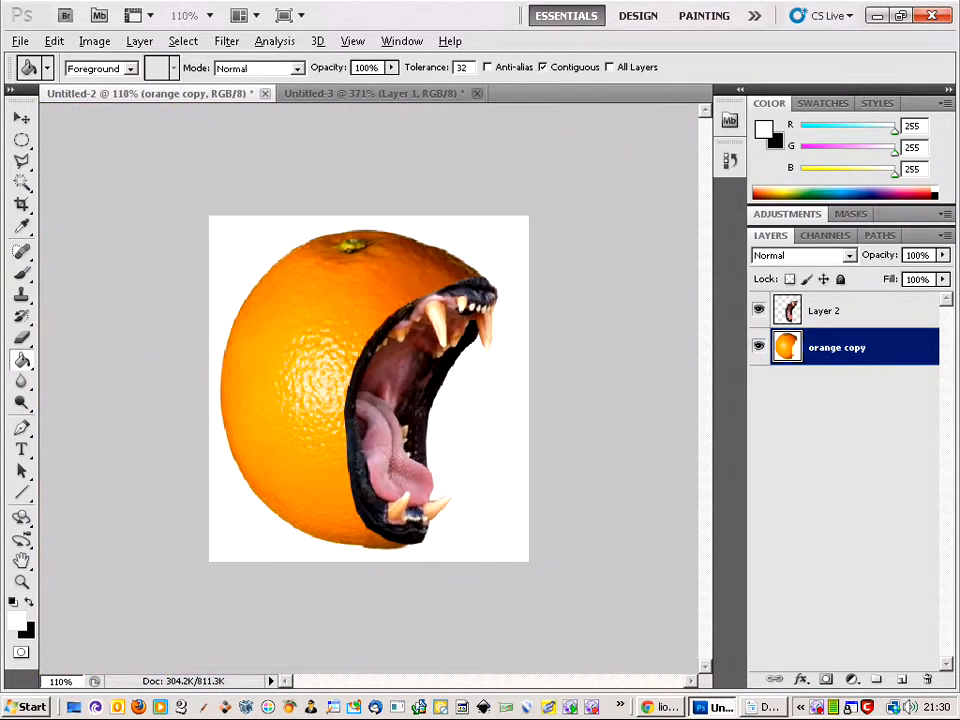